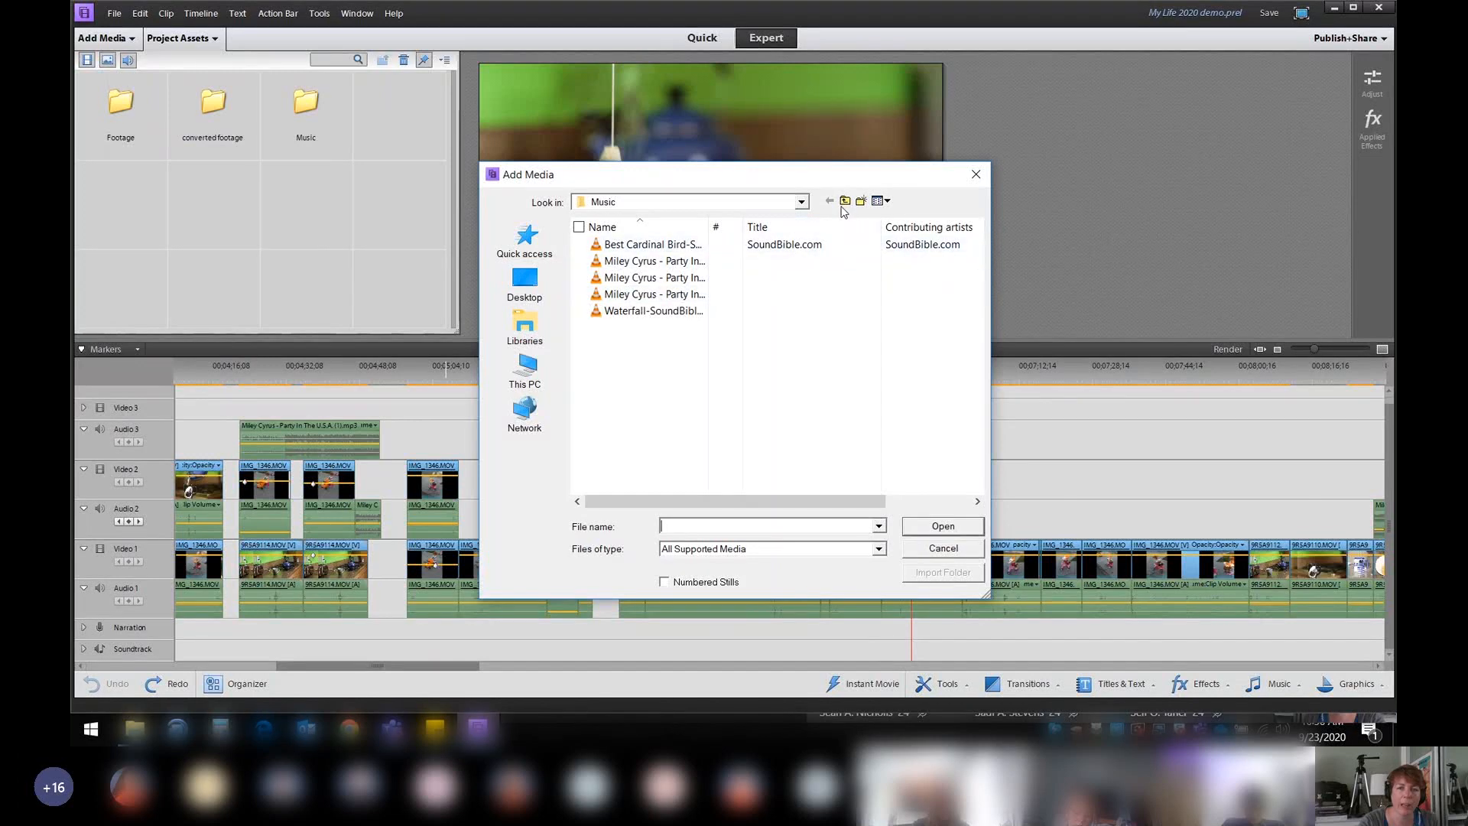
Browse up to the My Life 2020 folder, leave Add Media without importing, and open the Music folder in the project assets
{"action": "left_click", "coordinate": [845, 202]}
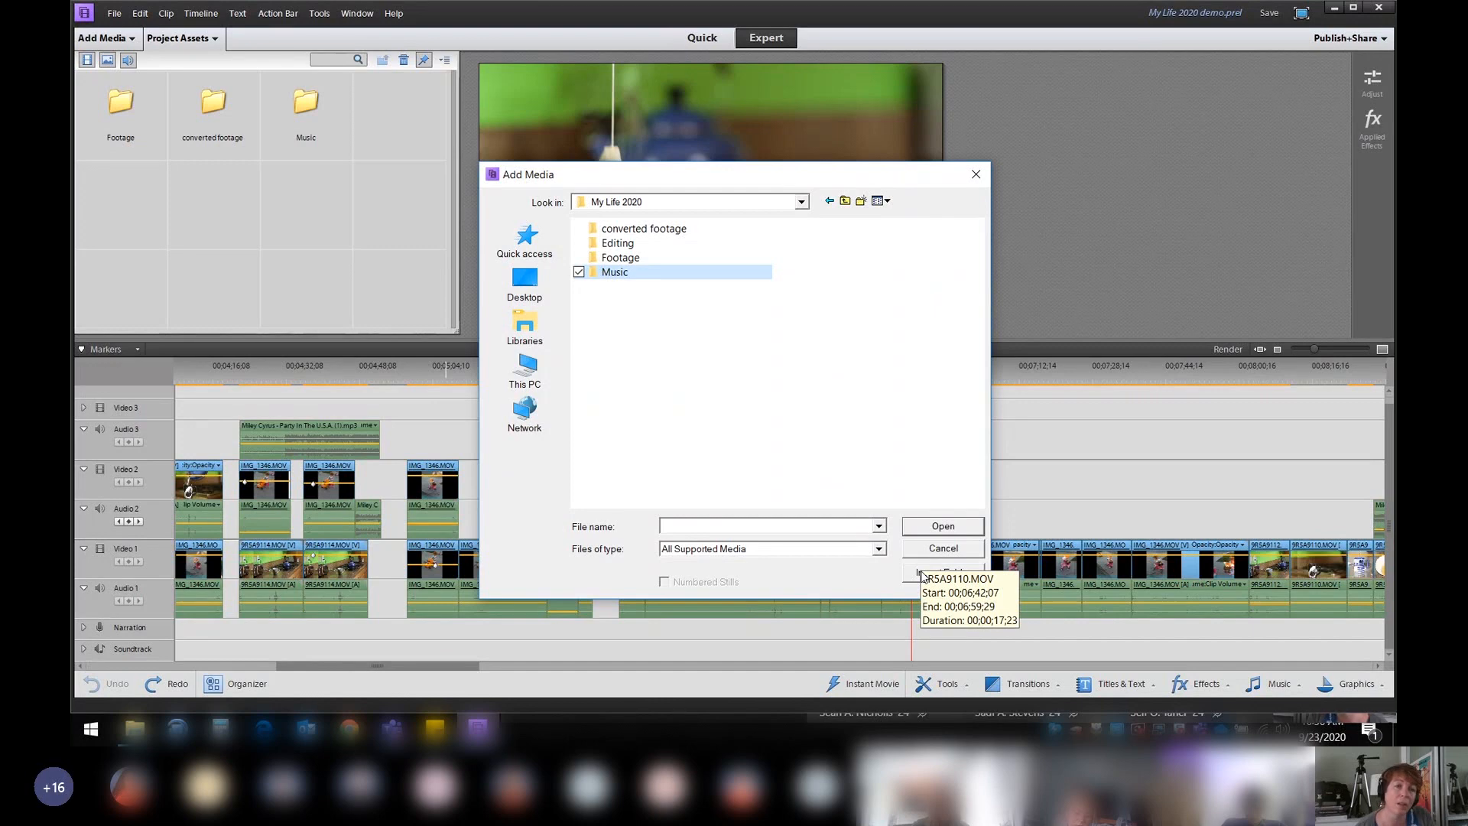
{"action": "left_click", "coordinate": [977, 175]}
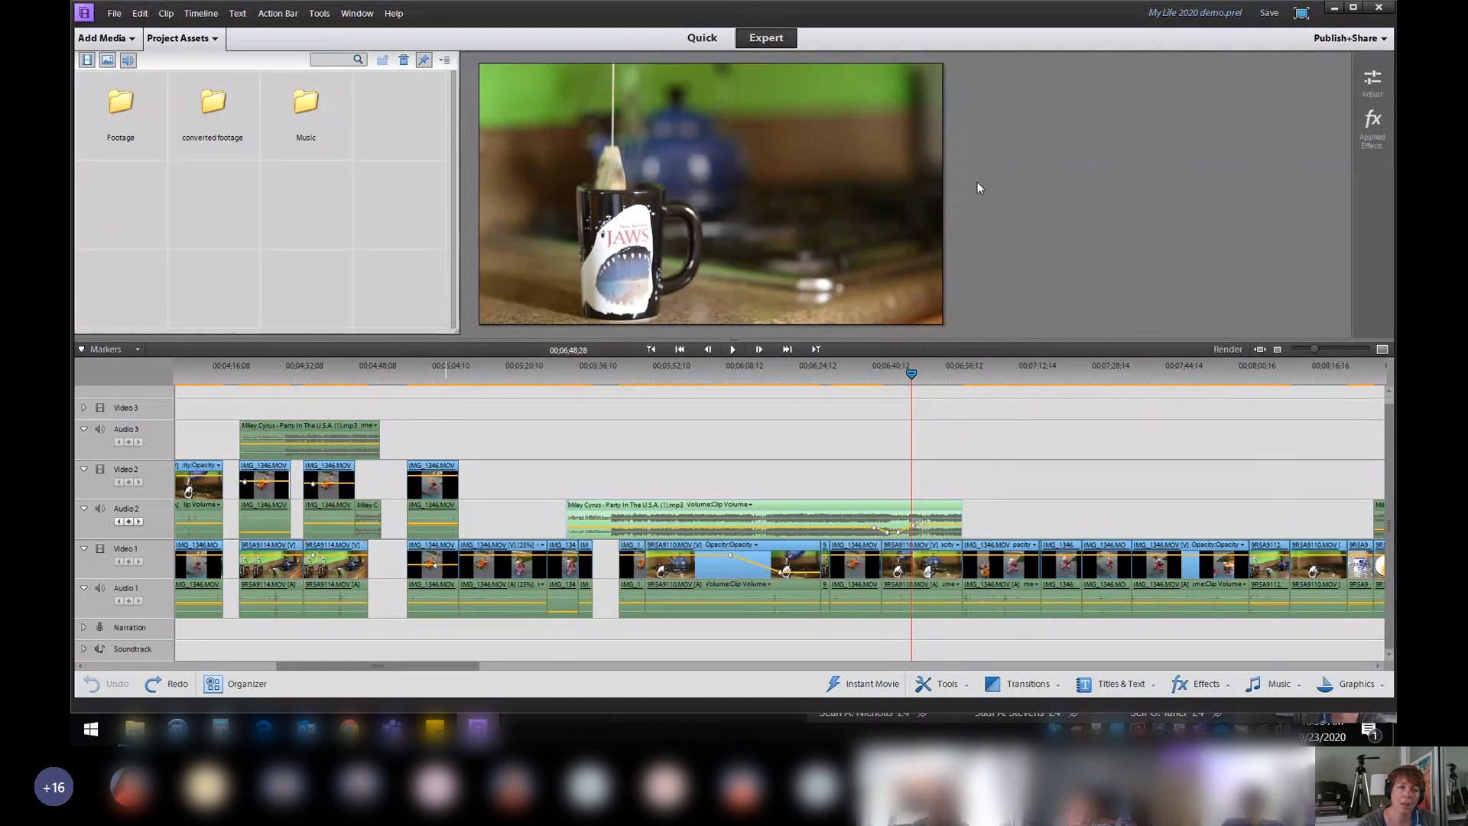
{"action": "double_click", "coordinate": [305, 104]}
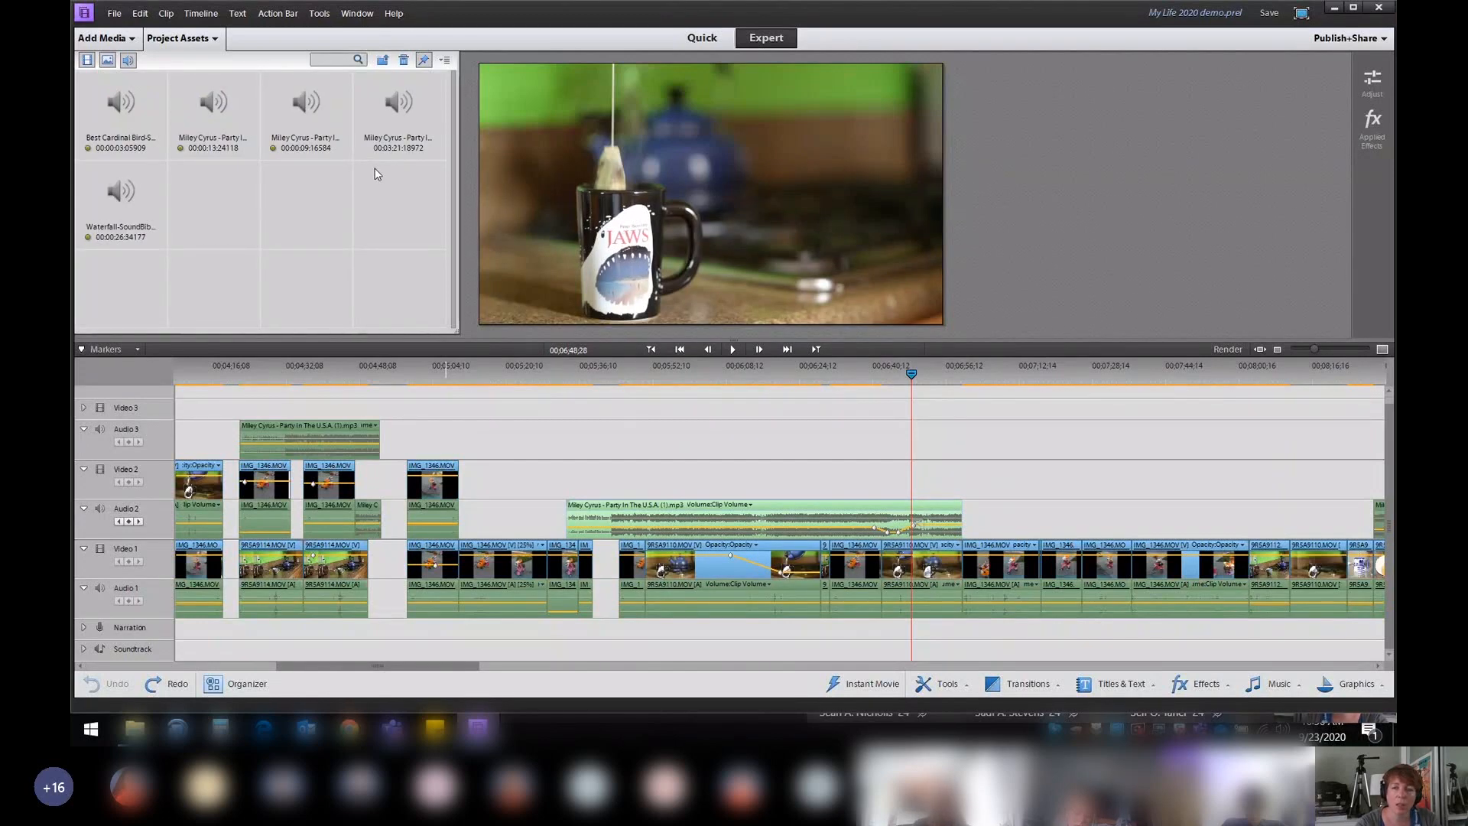
Delete the group of music and sound clips on Audio 2 and Audio 3 near the end of the timeline
{"action": "left_click_drag", "start_coordinate": [1311, 346], "coordinate": [1301, 347]}
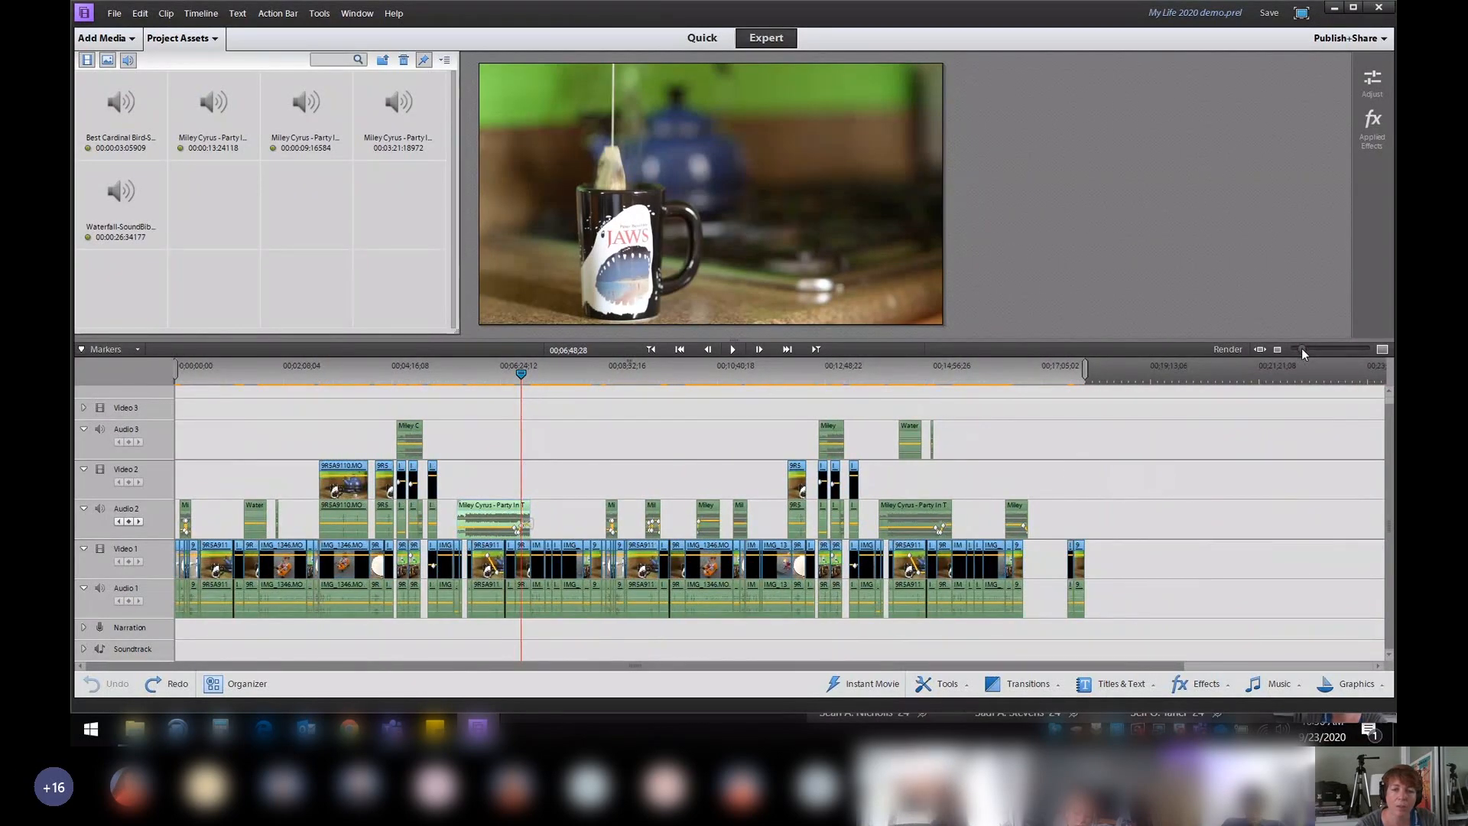
{"action": "left_click_drag", "start_coordinate": [1301, 347], "coordinate": [1302, 347]}
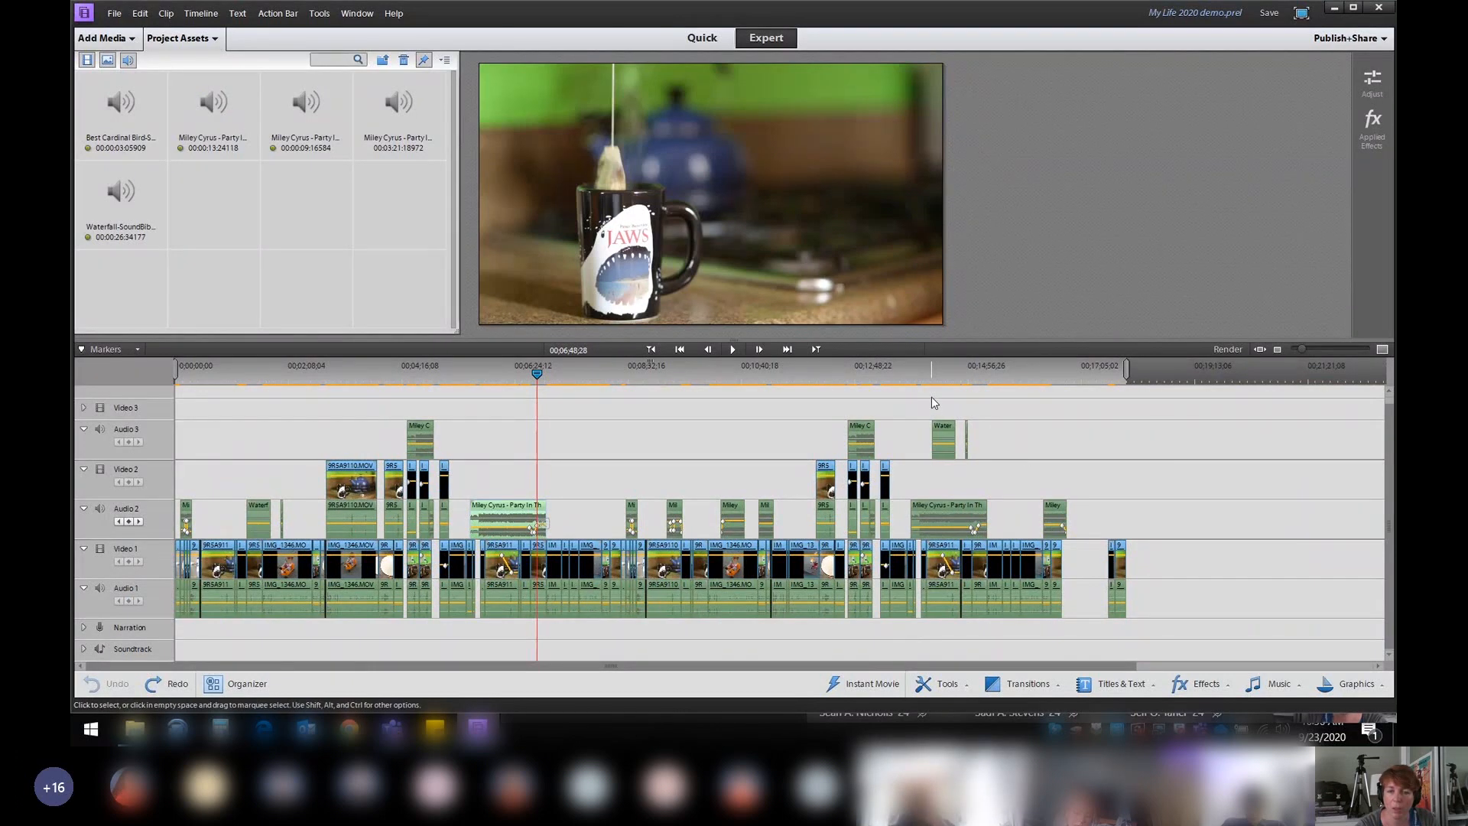
{"action": "left_click_drag", "start_coordinate": [931, 399], "coordinate": [1064, 527]}
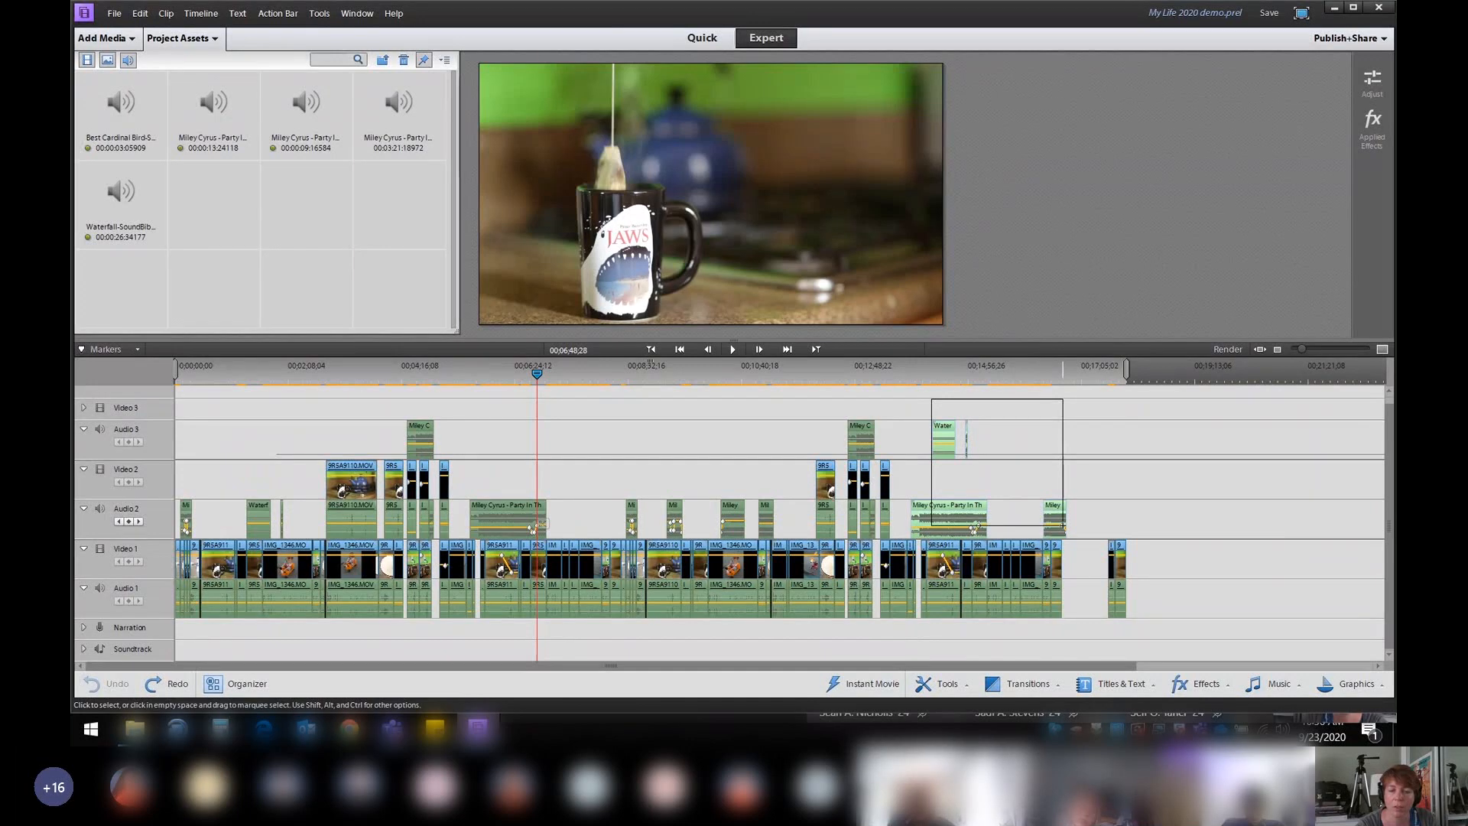
{"action": "left_click_drag", "start_coordinate": [1063, 526], "coordinate": [1063, 526]}
{"action": "key", "text": "Delete"}
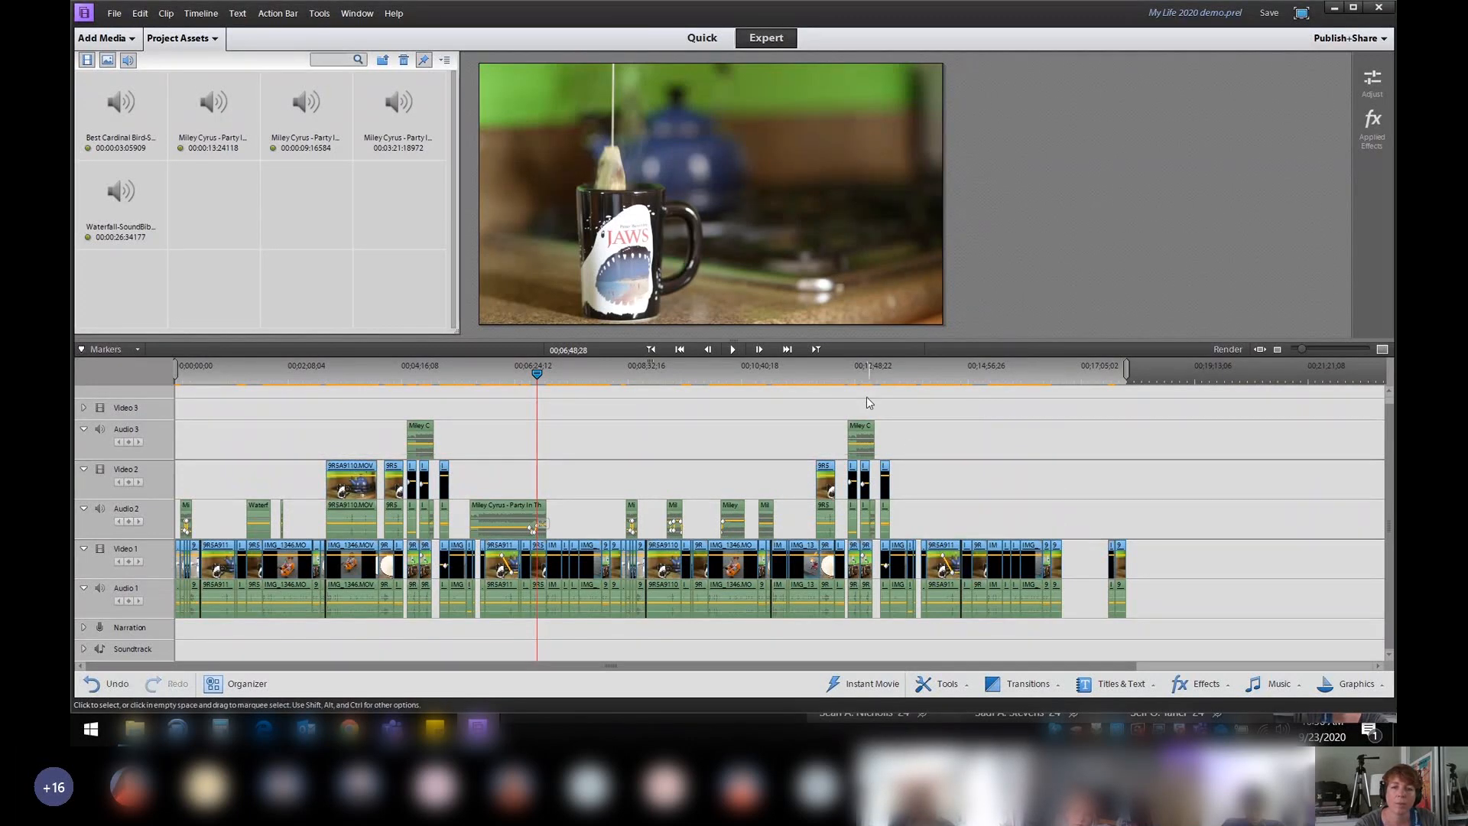
Trim the first Miley Cyrus song asset with the In point at 00;00;44;16 and the Out point at 00;00;57;15
{"action": "left_click", "coordinate": [959, 372]}
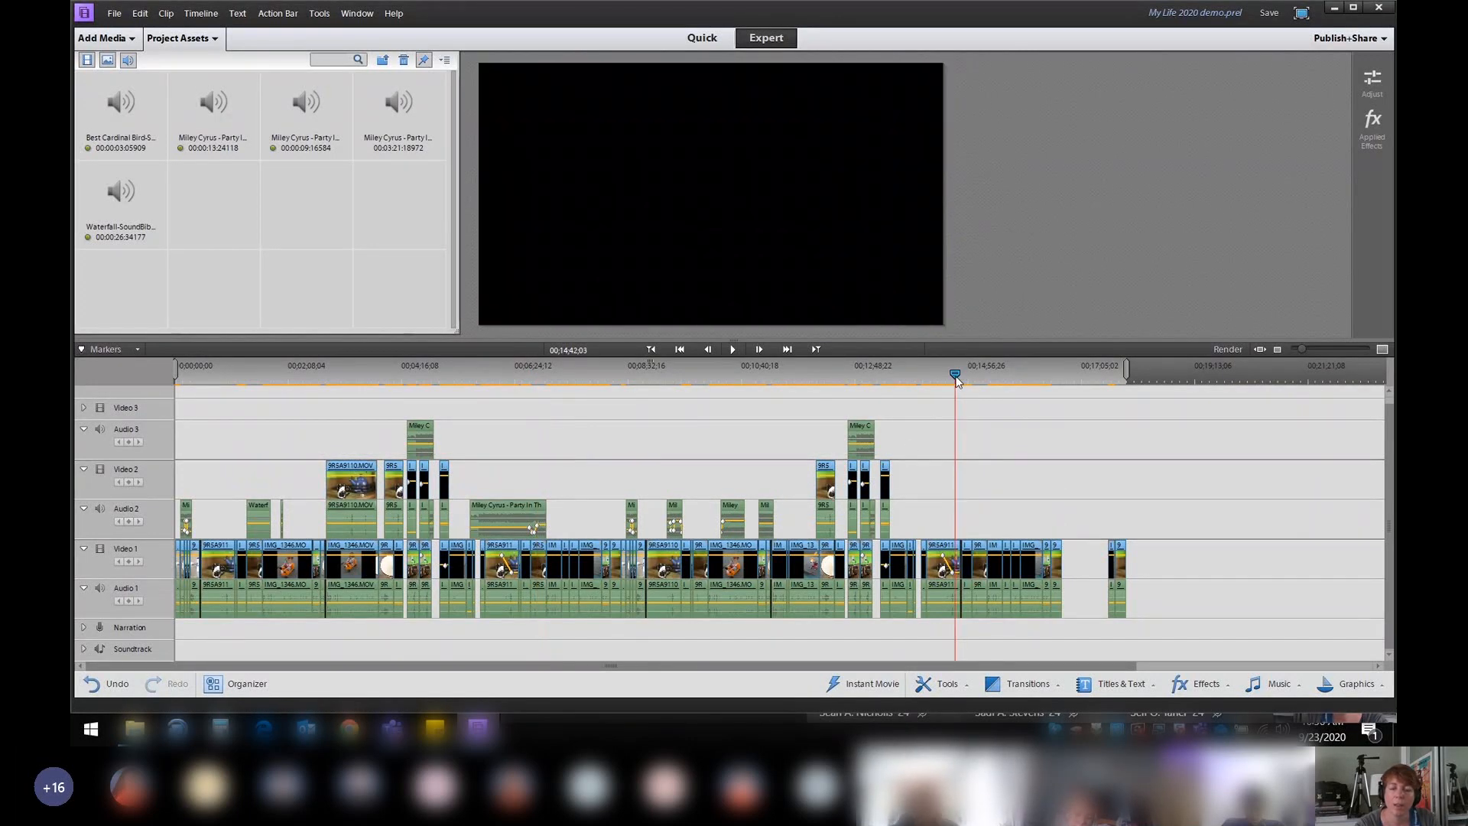
{"action": "double_click", "coordinate": [220, 111]}
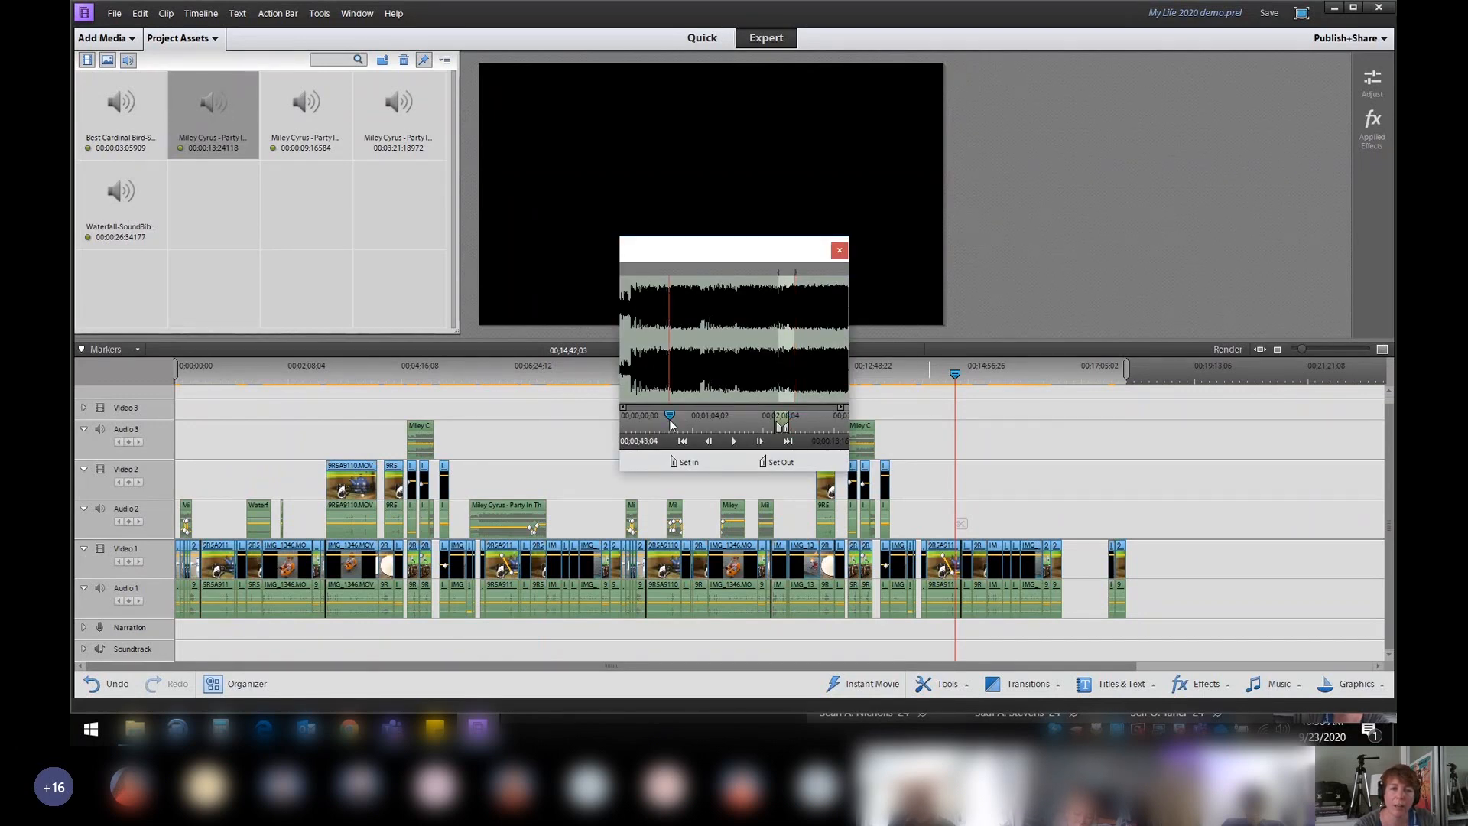
{"action": "left_click_drag", "start_coordinate": [672, 425], "coordinate": [668, 427]}
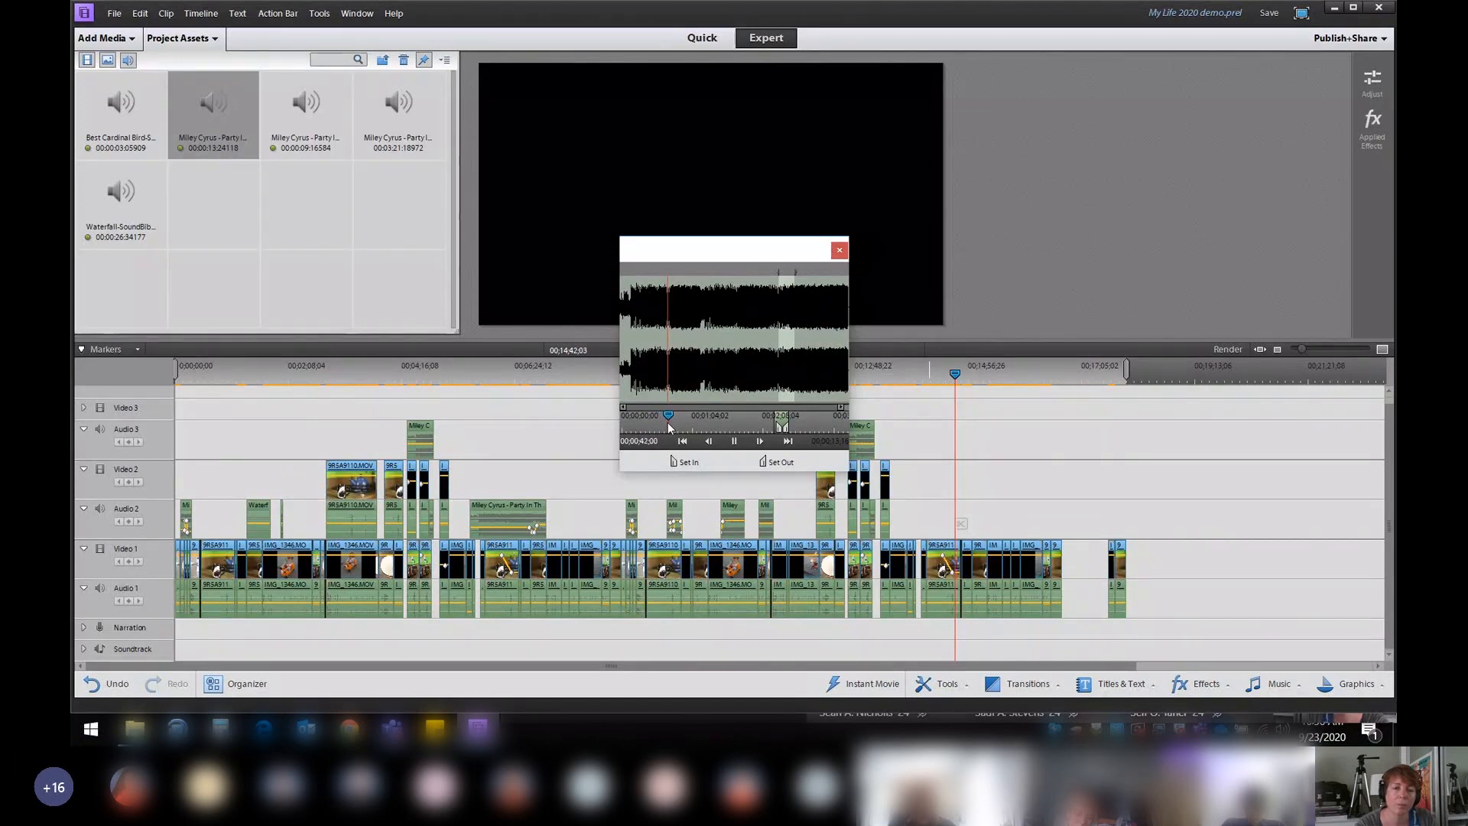
{"action": "key", "text": "space"}
{"action": "left_click", "coordinate": [685, 462]}
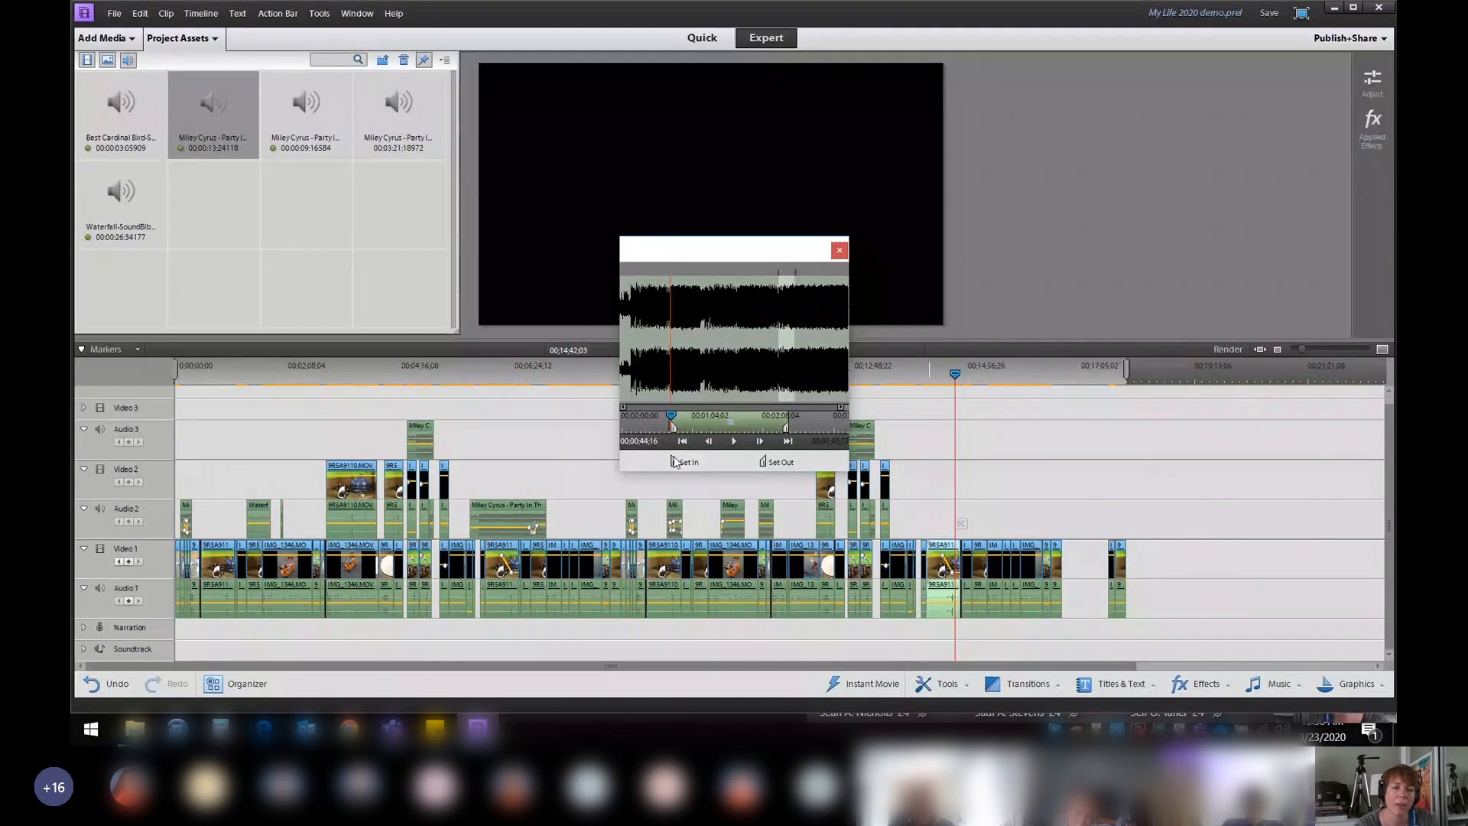
{"action": "left_click_drag", "start_coordinate": [673, 418], "coordinate": [686, 419]}
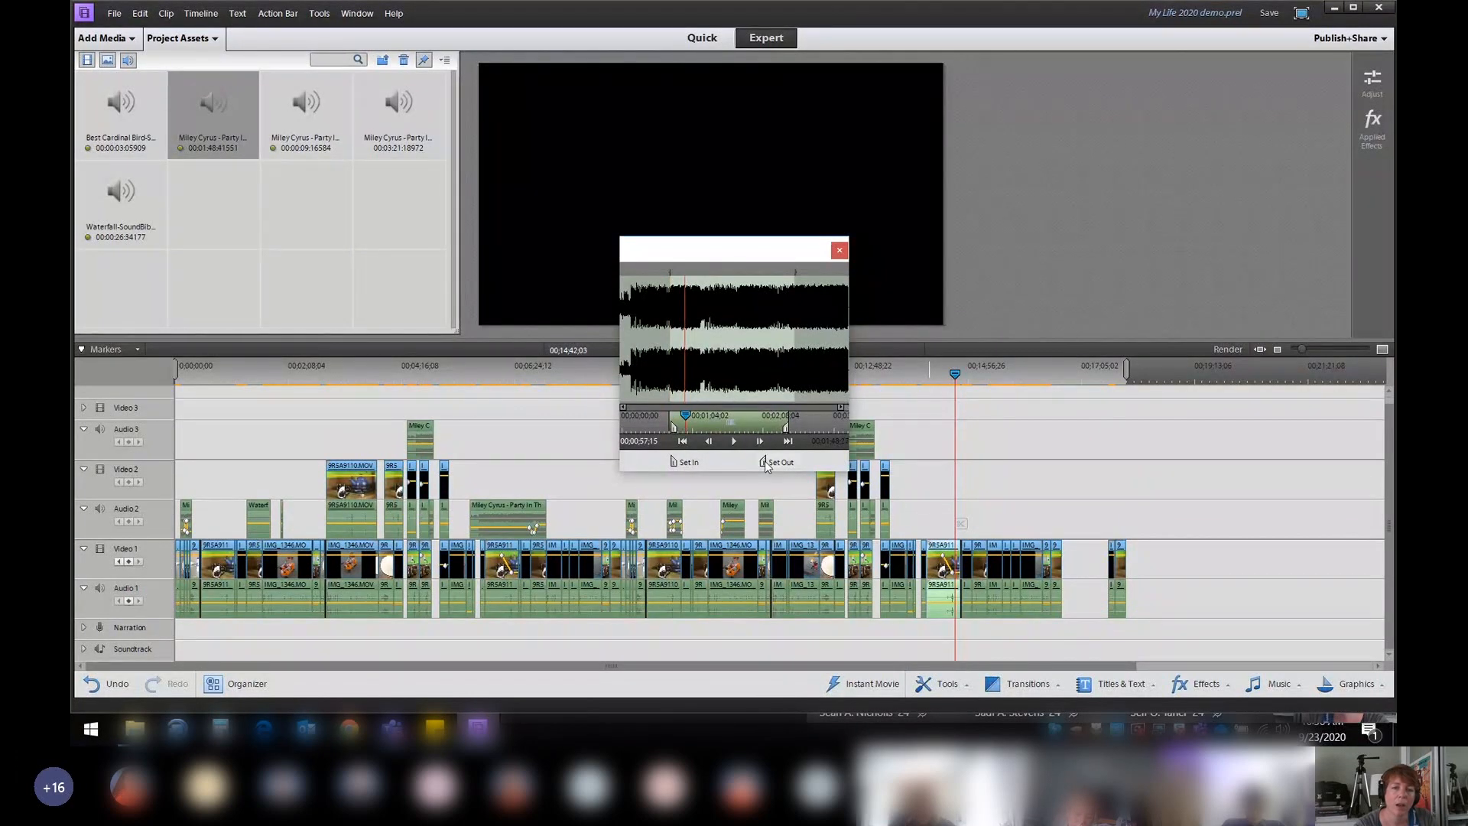
{"action": "left_click", "coordinate": [766, 462]}
Place the trimmed song excerpt on Audio 2 above the toddler footage near 00;14;50 and close its preview window
{"action": "left_click_drag", "start_coordinate": [674, 336], "coordinate": [965, 491]}
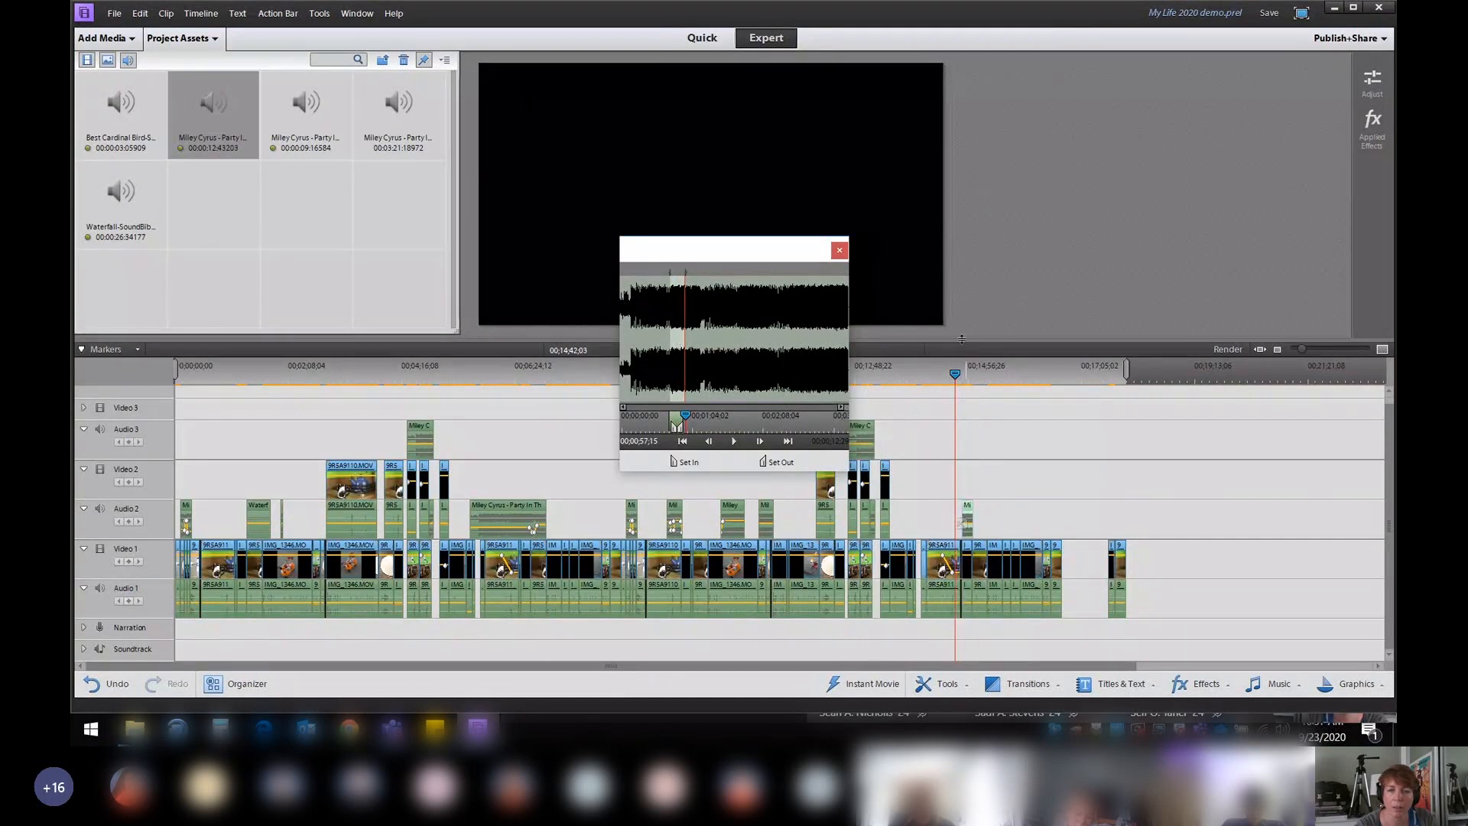
{"action": "left_click", "coordinate": [963, 374]}
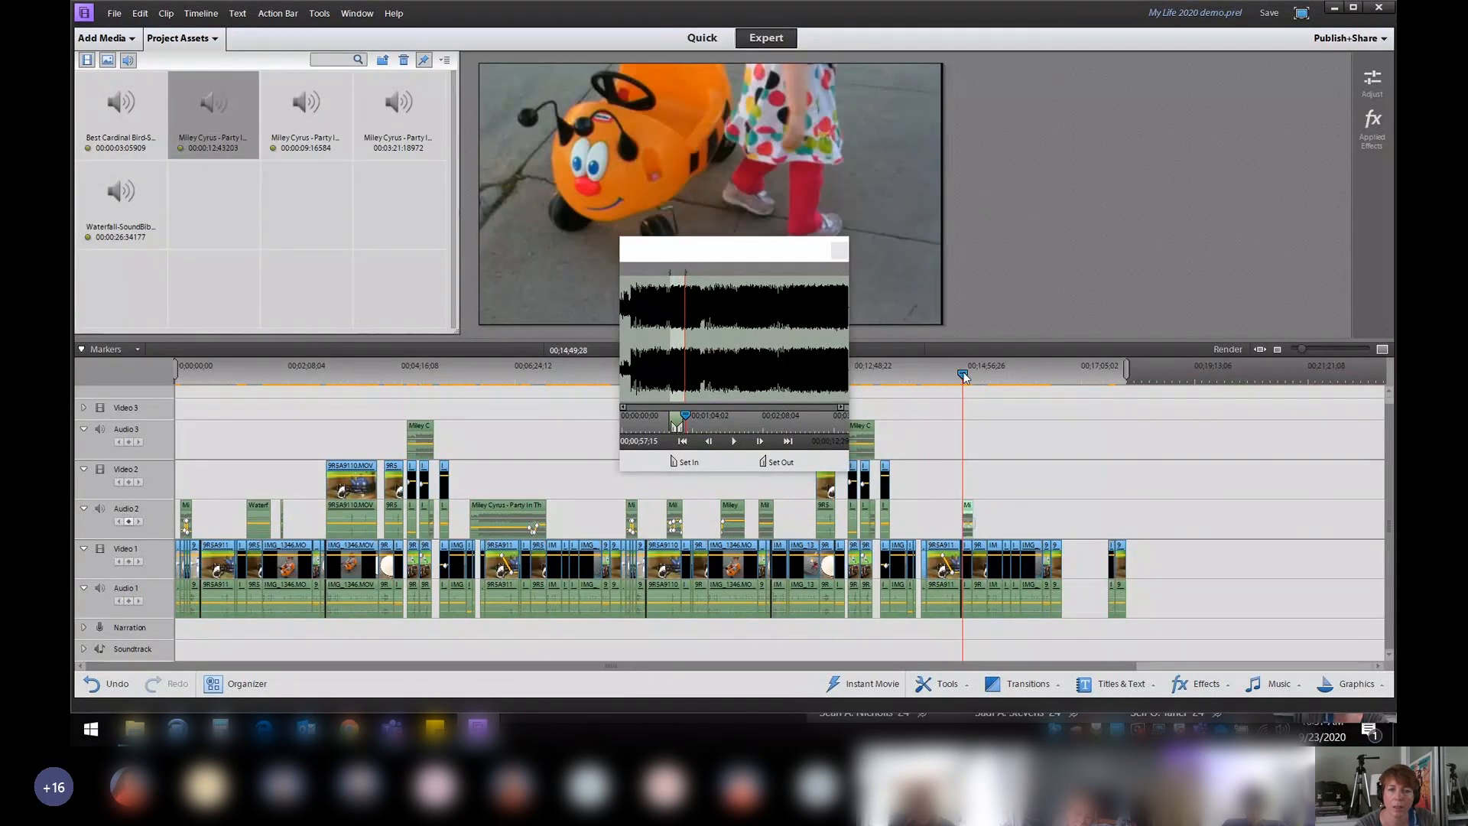
{"action": "left_click", "coordinate": [839, 250]}
Delete the short video clip just before the song excerpt and close the gap
{"action": "left_click_drag", "start_coordinate": [962, 374], "coordinate": [960, 379]}
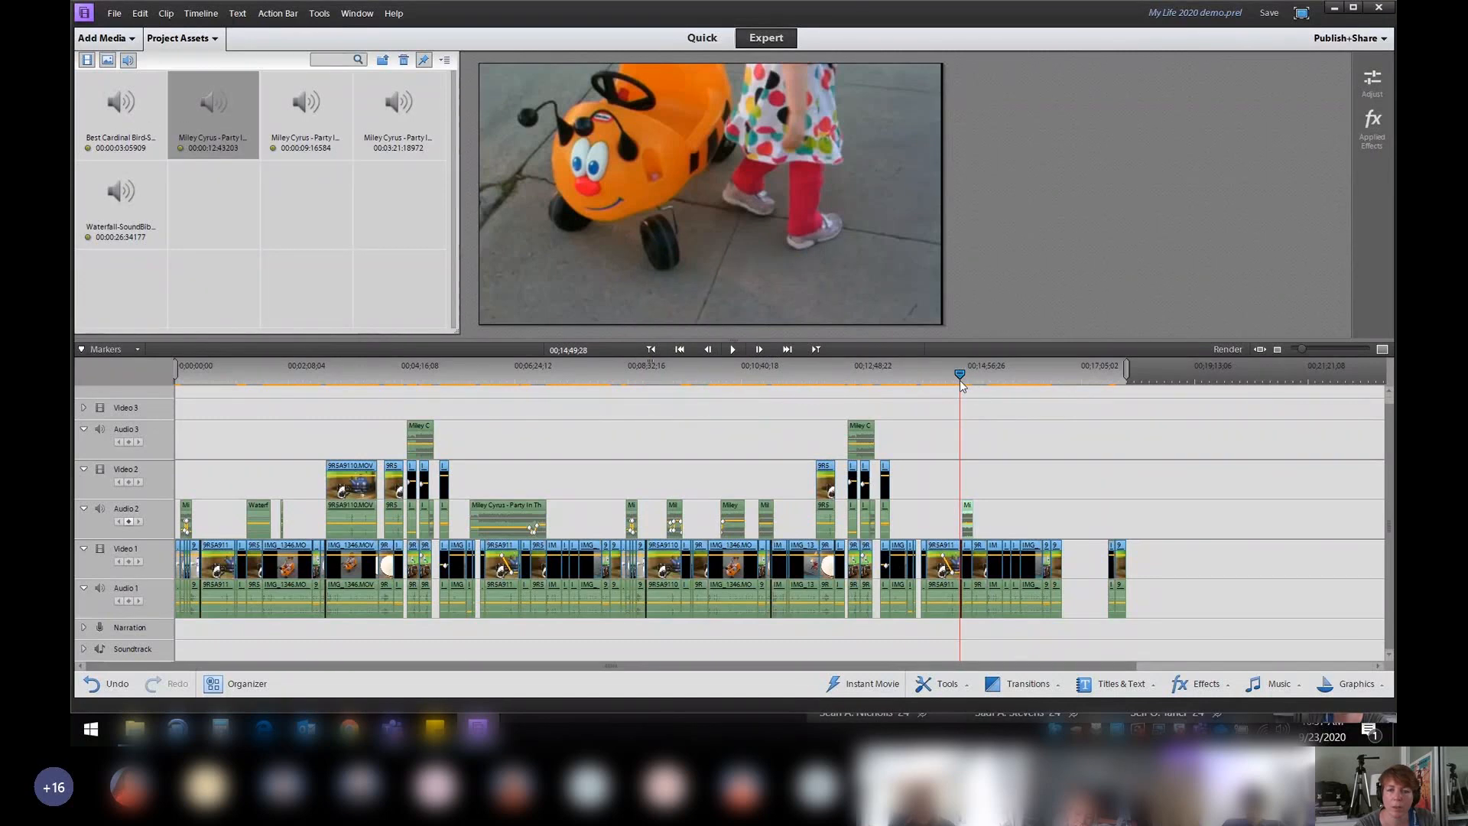
{"action": "left_click_drag", "start_coordinate": [1300, 348], "coordinate": [1320, 352]}
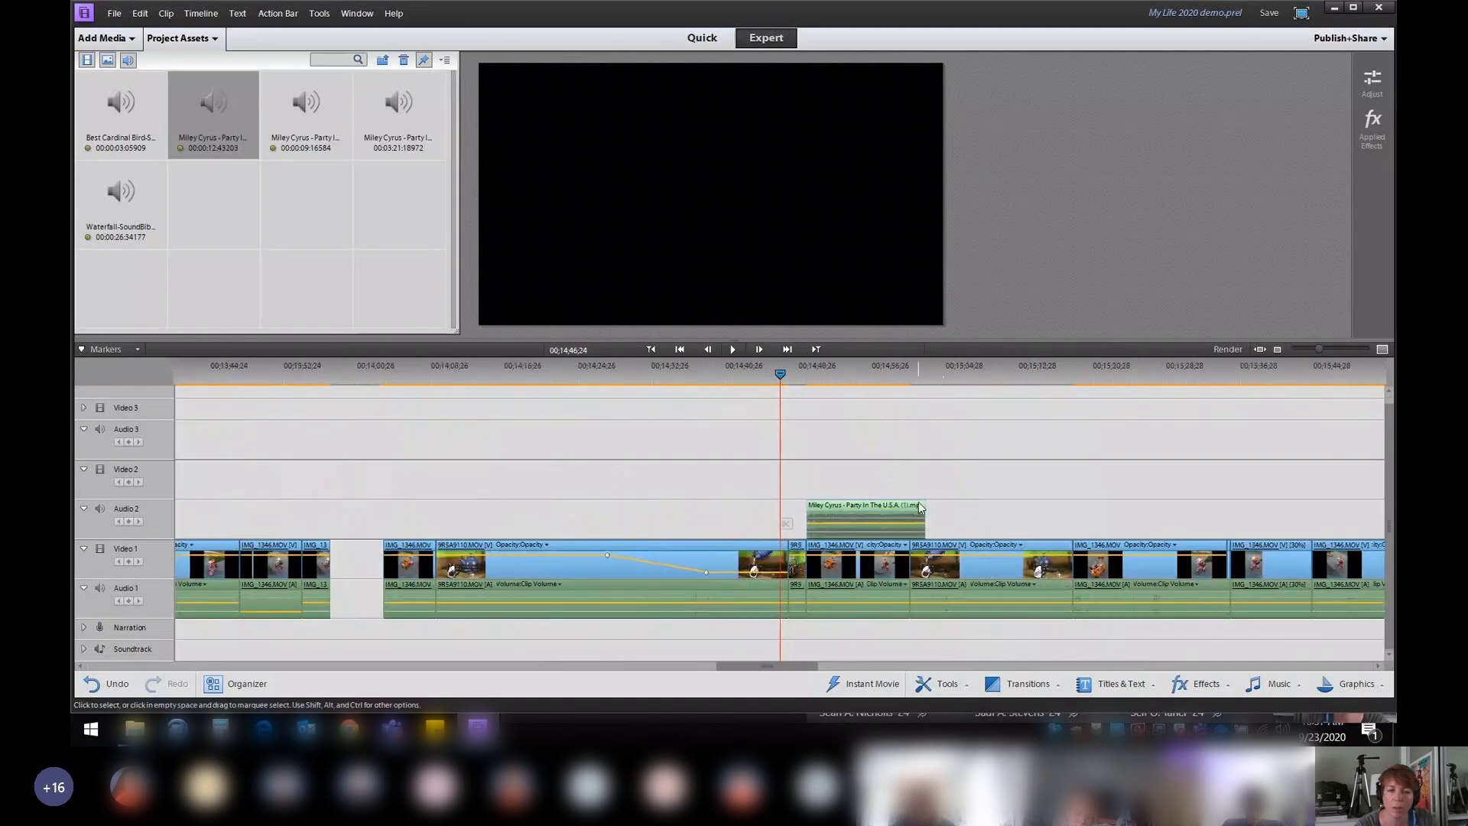
{"action": "right_click", "coordinate": [799, 579]}
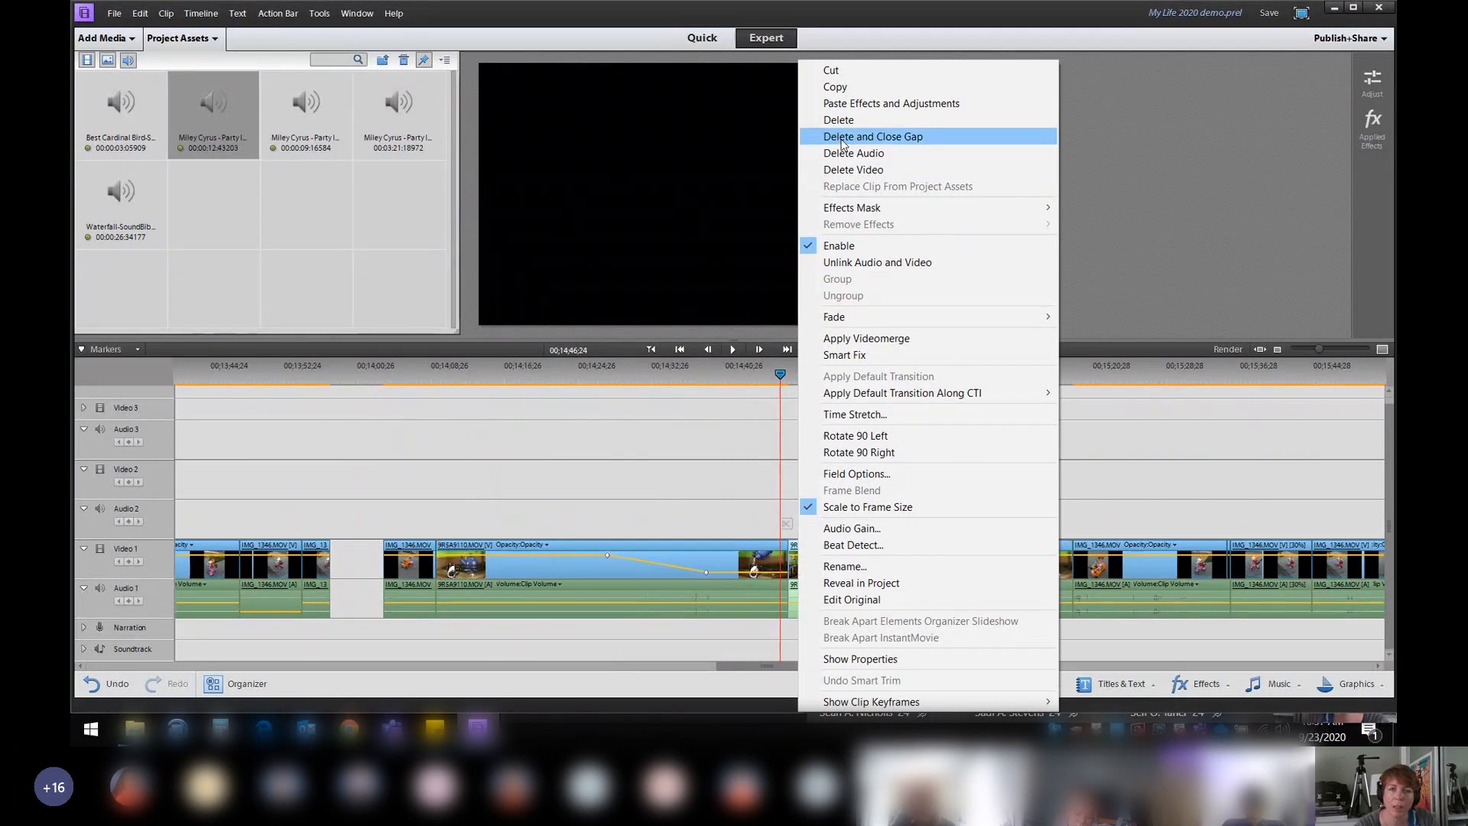
{"action": "left_click", "coordinate": [842, 136]}
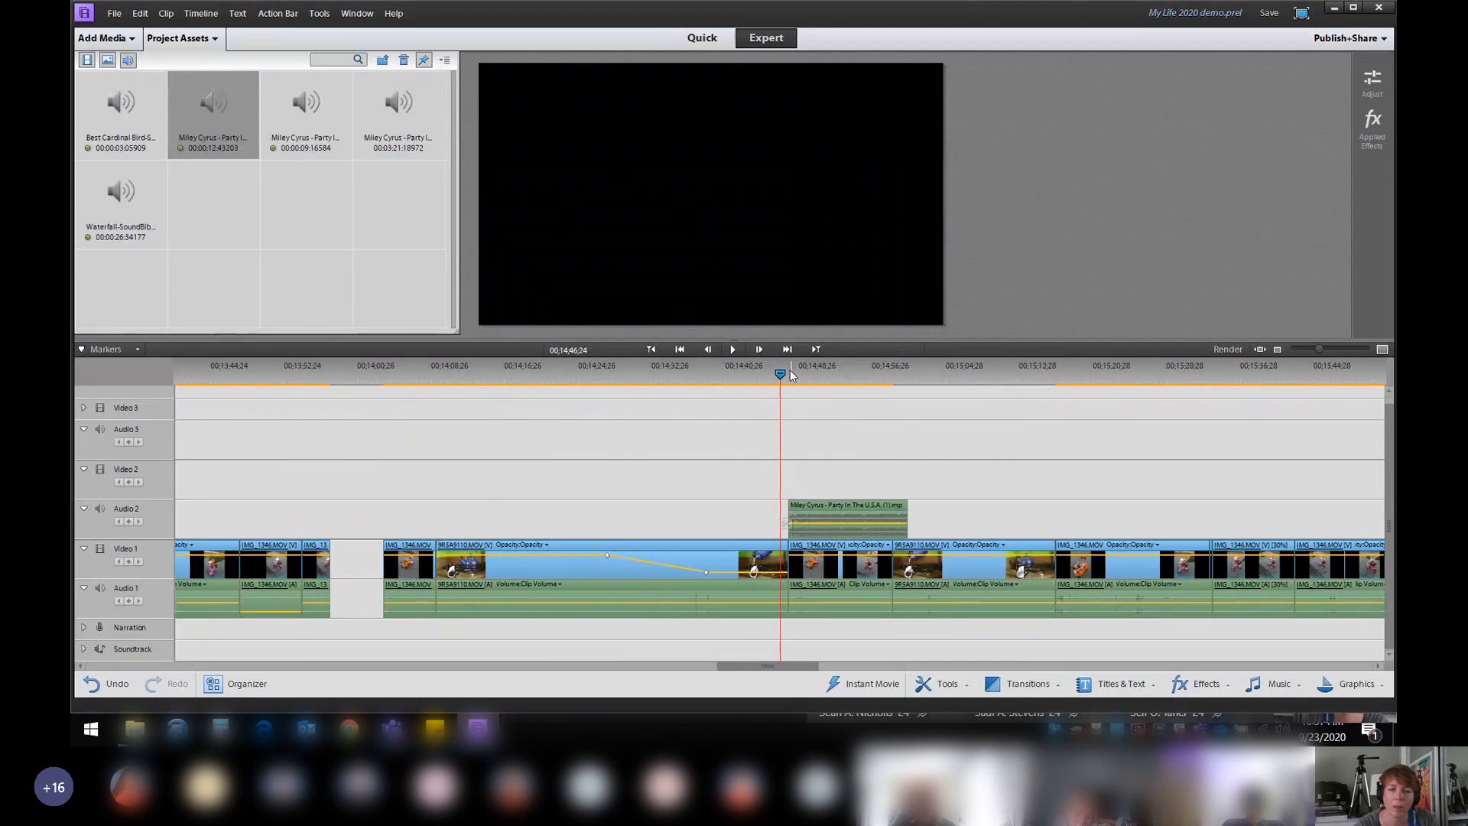
Raise the second opacity keyframe of the long 9RSA9110.MOV clip that ends where the song starts
{"action": "left_click_drag", "start_coordinate": [782, 374], "coordinate": [790, 380]}
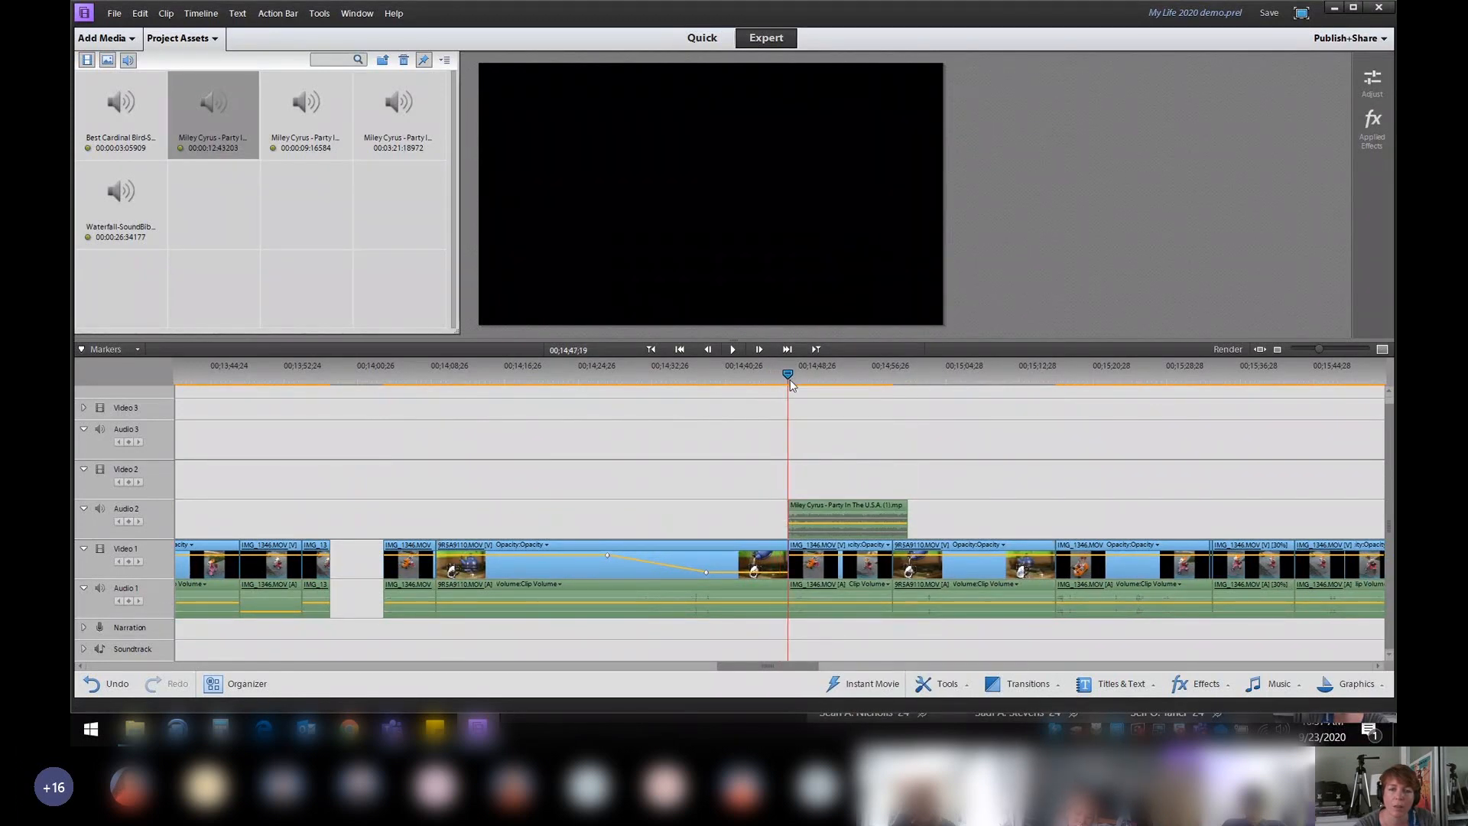
{"action": "left_click", "coordinate": [707, 572]}
{"action": "left_click_drag", "start_coordinate": [708, 572], "coordinate": [709, 560]}
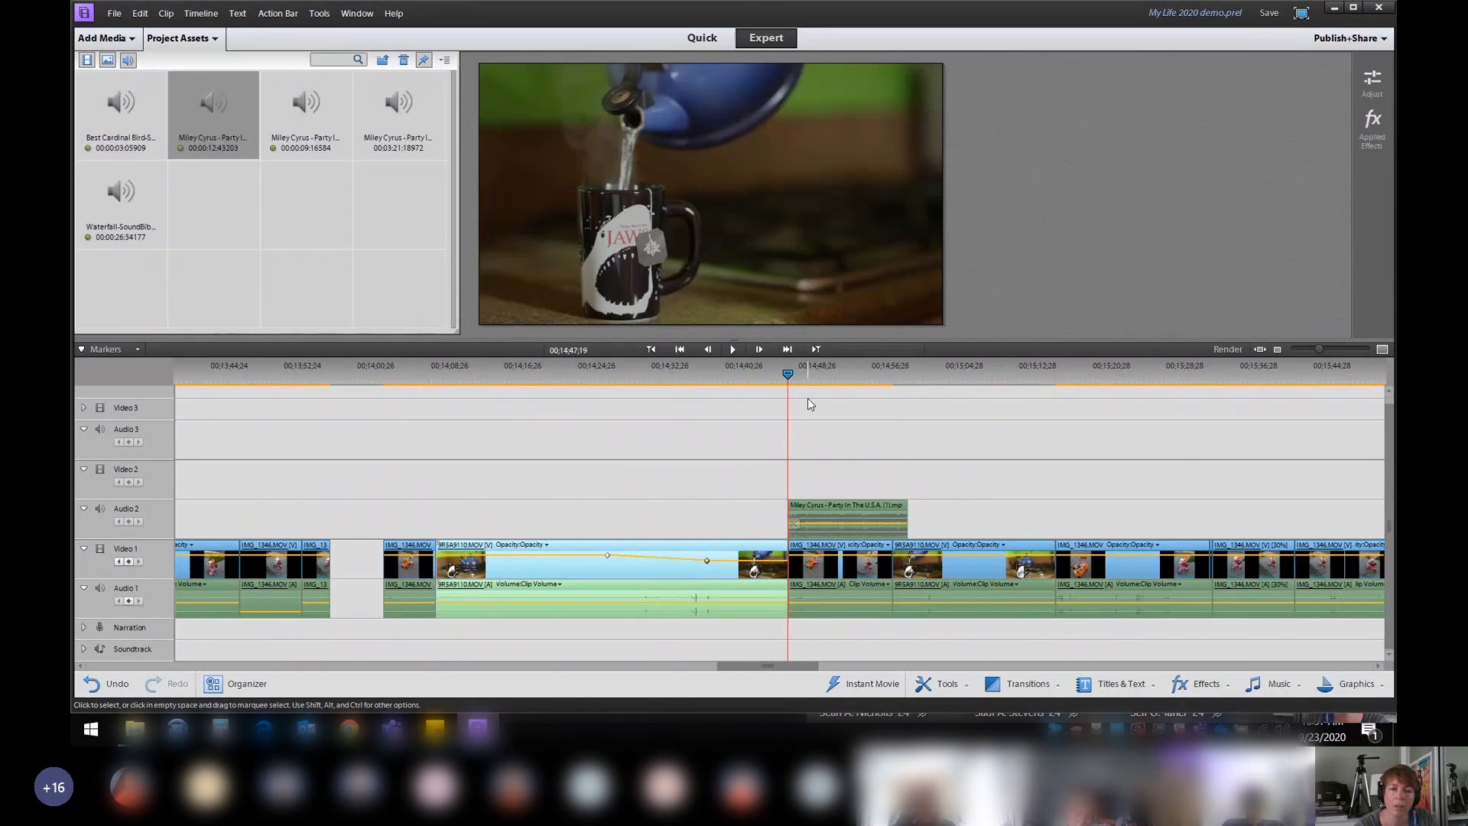
Play the start of the song section and trim the end of the preceding 9RSA9110.MOV clip back to about 00;14;42
{"action": "key", "text": "Return"}
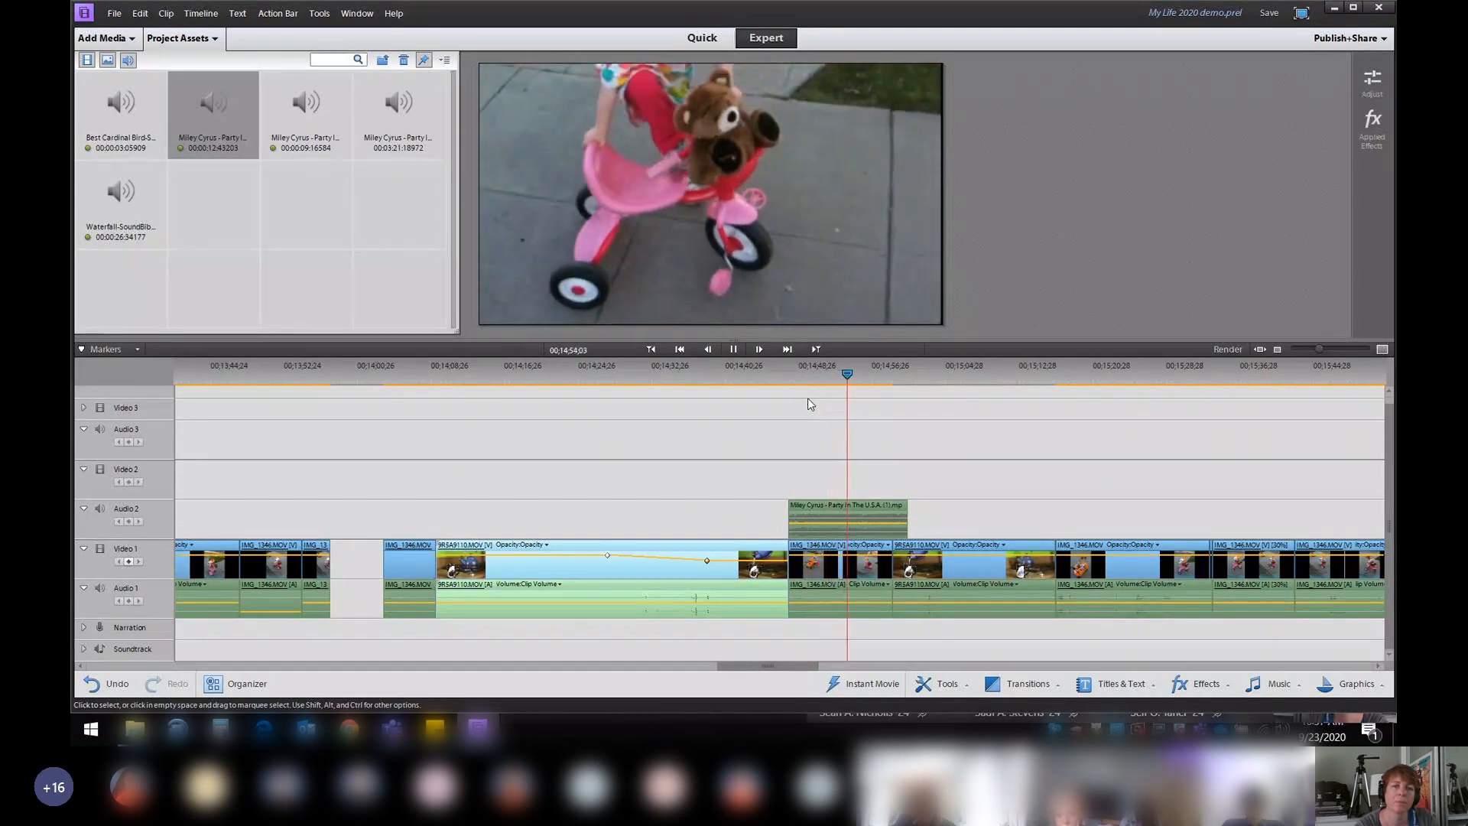
{"action": "key", "text": "space"}
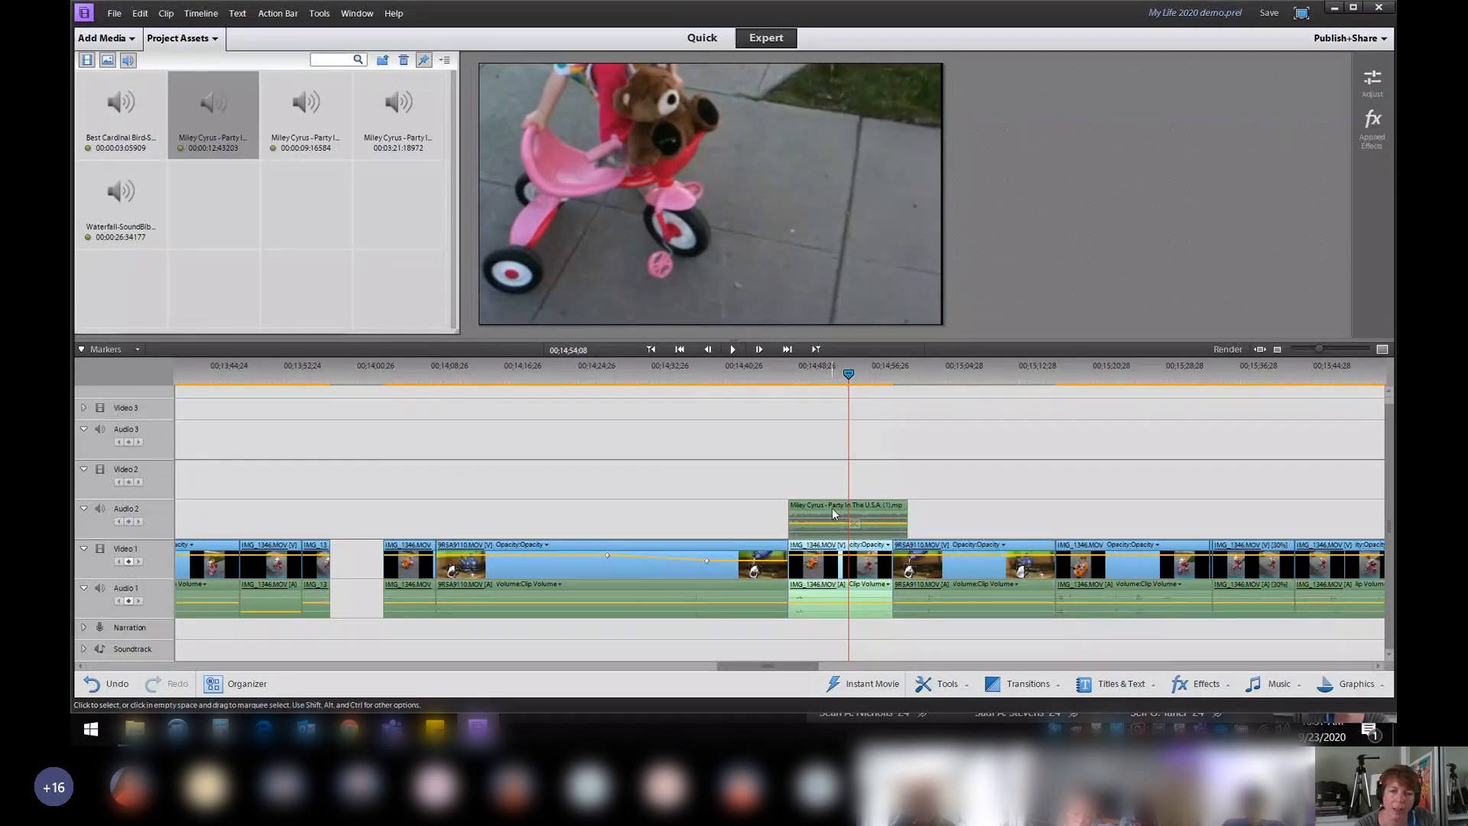
{"action": "left_click_drag", "start_coordinate": [810, 370], "coordinate": [792, 393]}
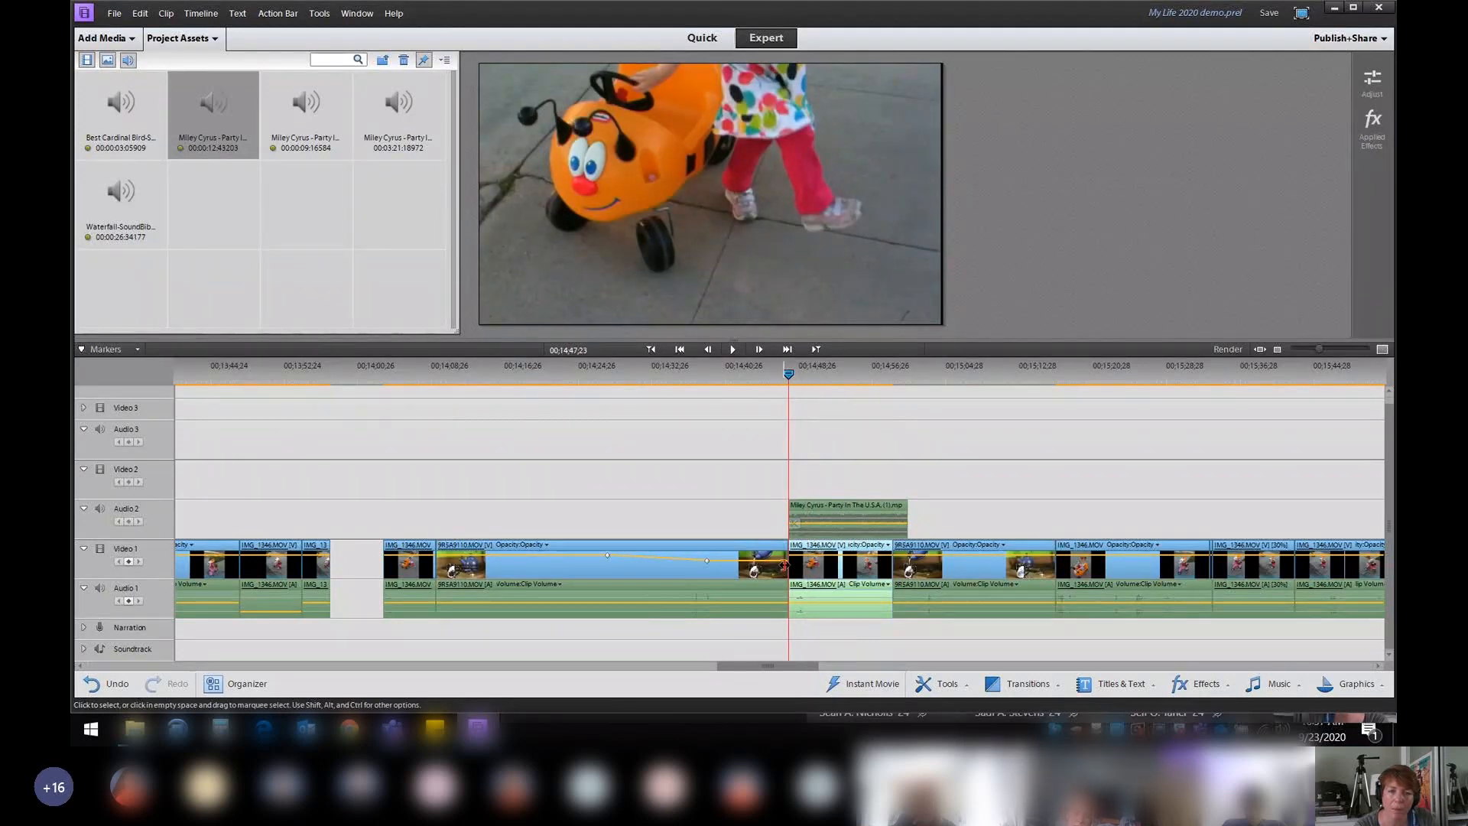
{"action": "left_click_drag", "start_coordinate": [786, 566], "coordinate": [731, 570]}
Add volume keyframes to the Audio 2 song clip at 00;14;42;04, 00;14;44;12 and 00;14;47;19
{"action": "left_click", "coordinate": [737, 371]}
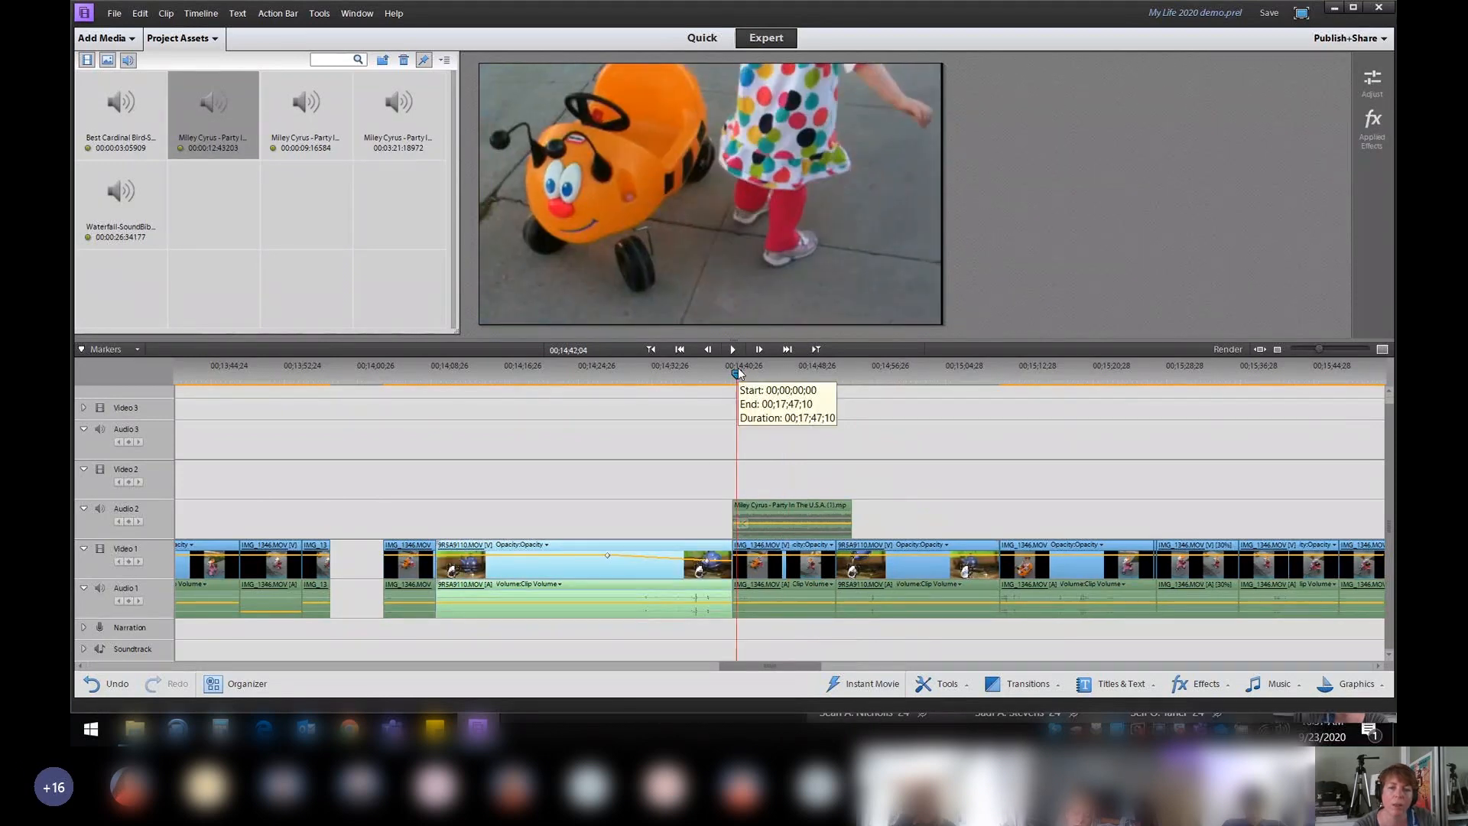
{"action": "left_click", "coordinate": [754, 511]}
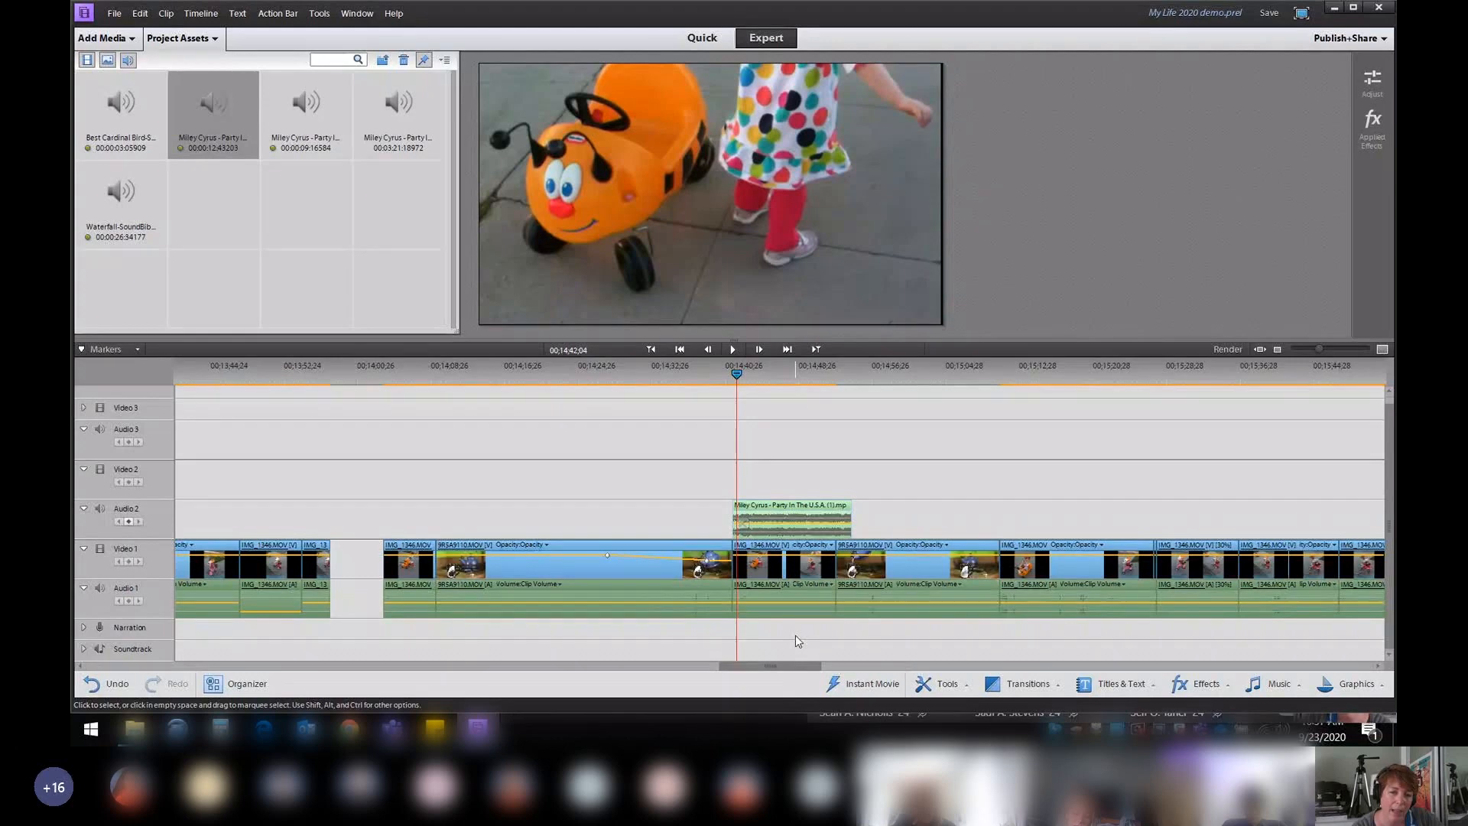
{"action": "left_click", "coordinate": [786, 606]}
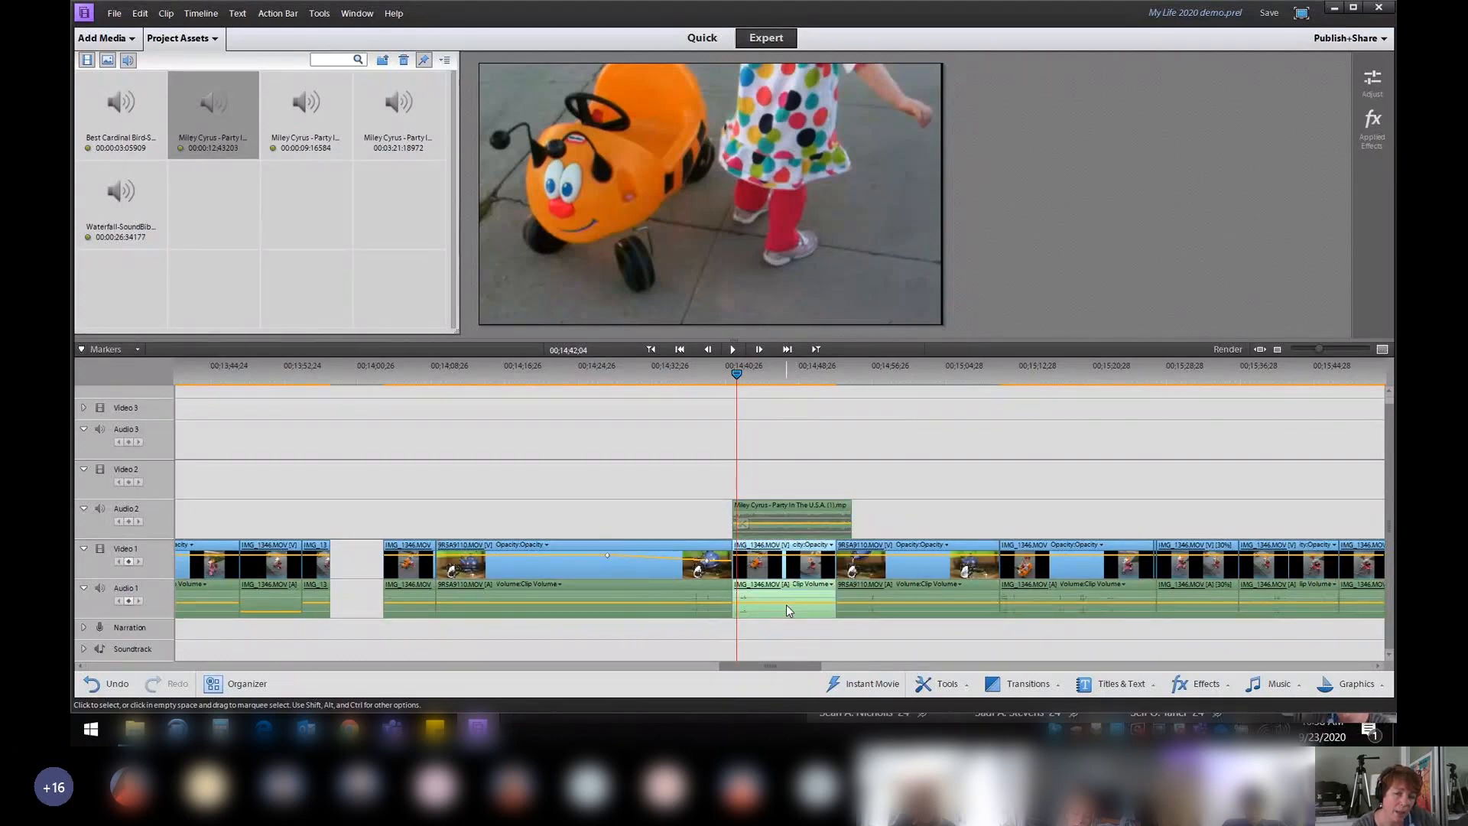
{"action": "left_click", "coordinate": [803, 515]}
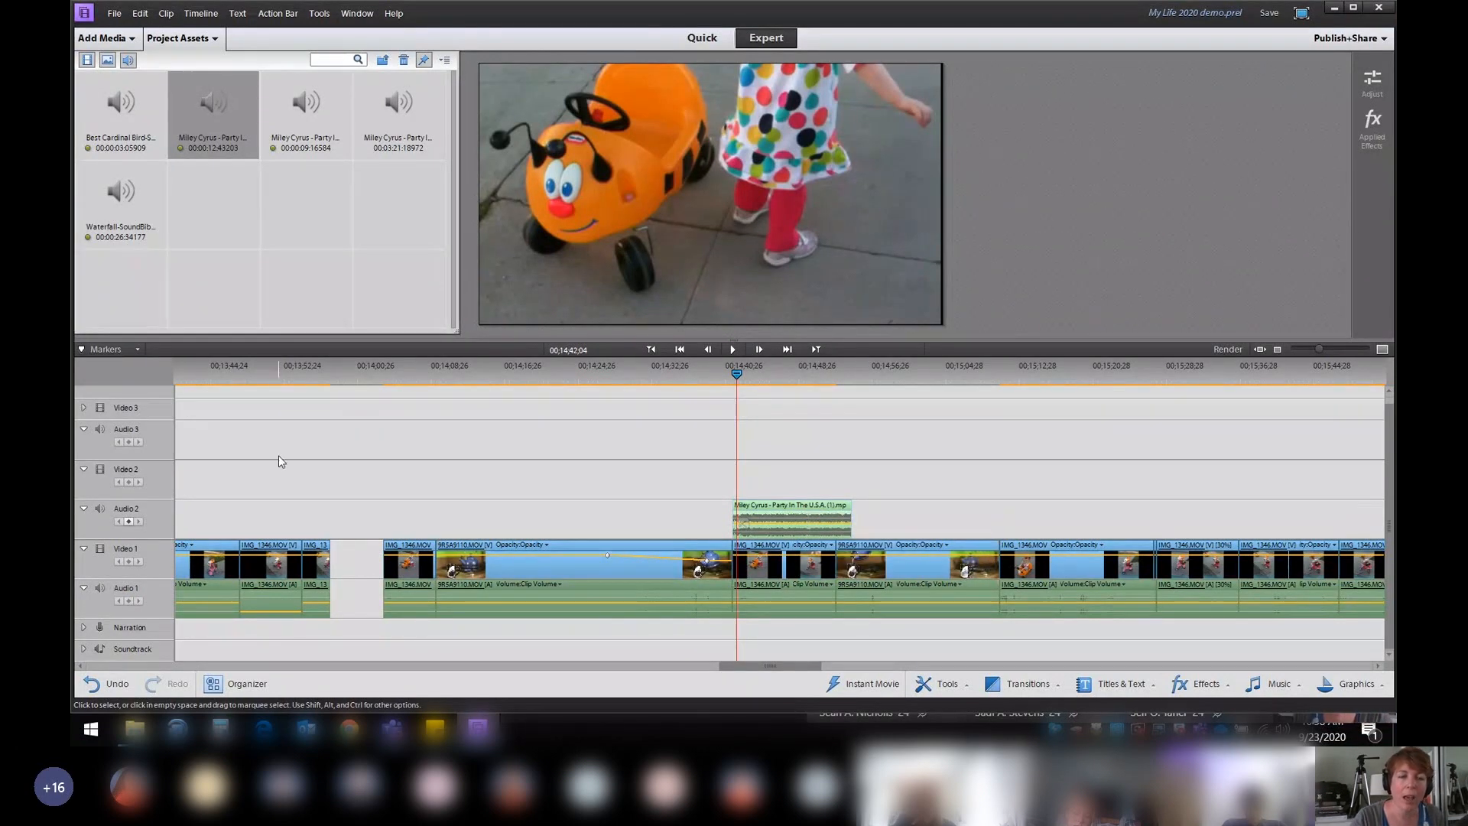
{"action": "left_click", "coordinate": [130, 522]}
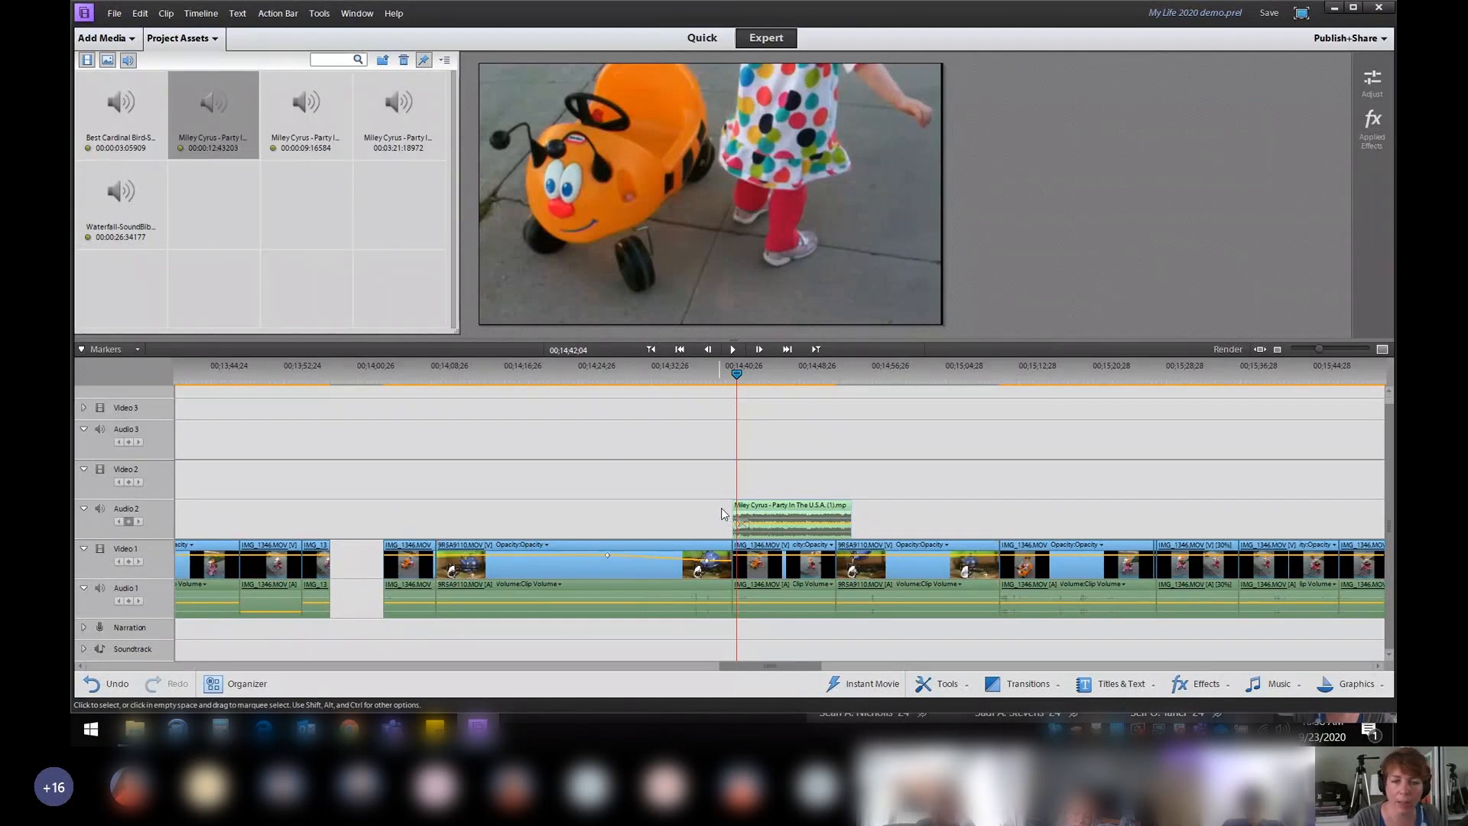
{"action": "left_click", "coordinate": [760, 376]}
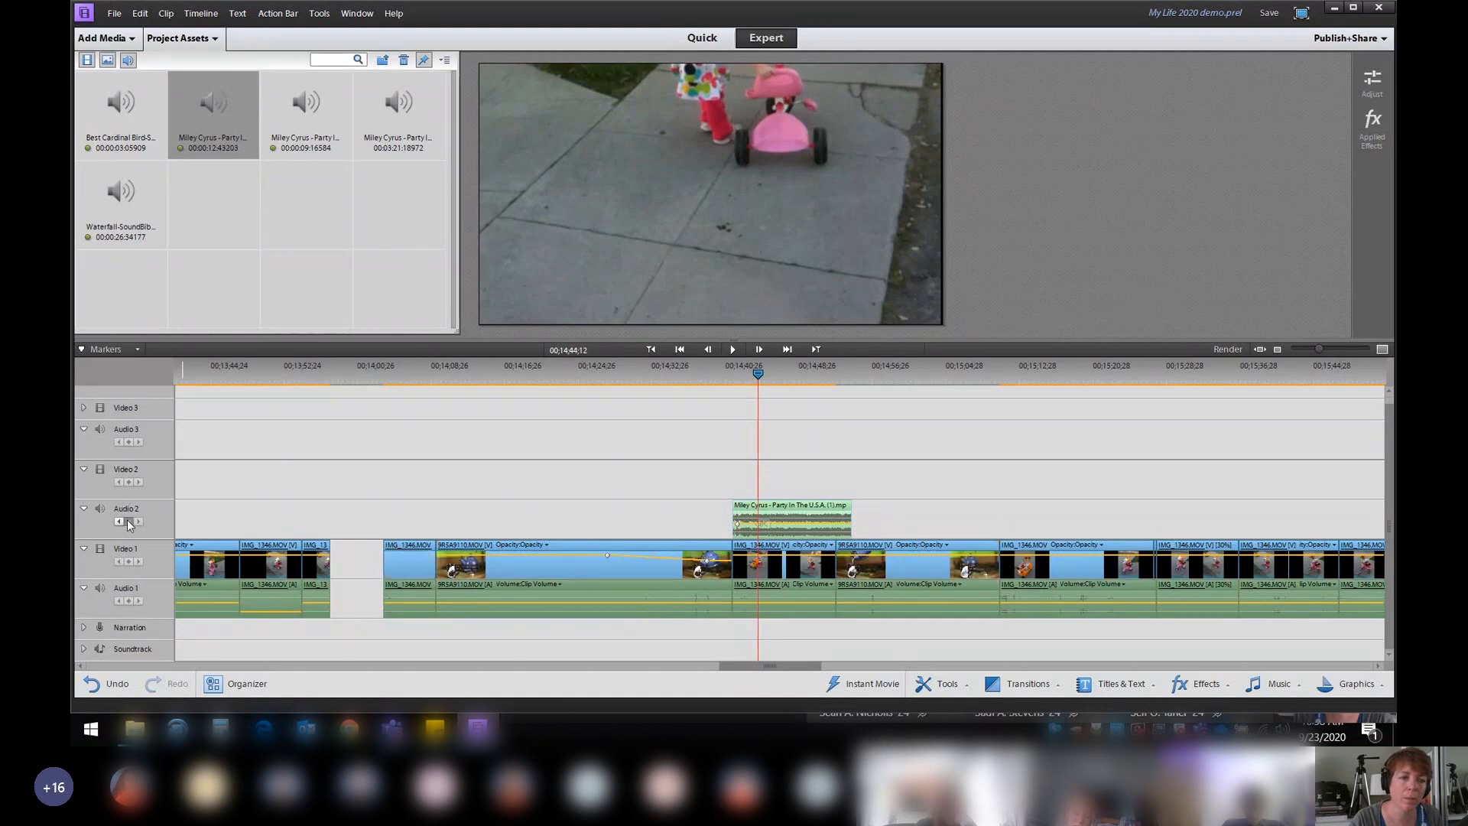
{"action": "left_click", "coordinate": [789, 374]}
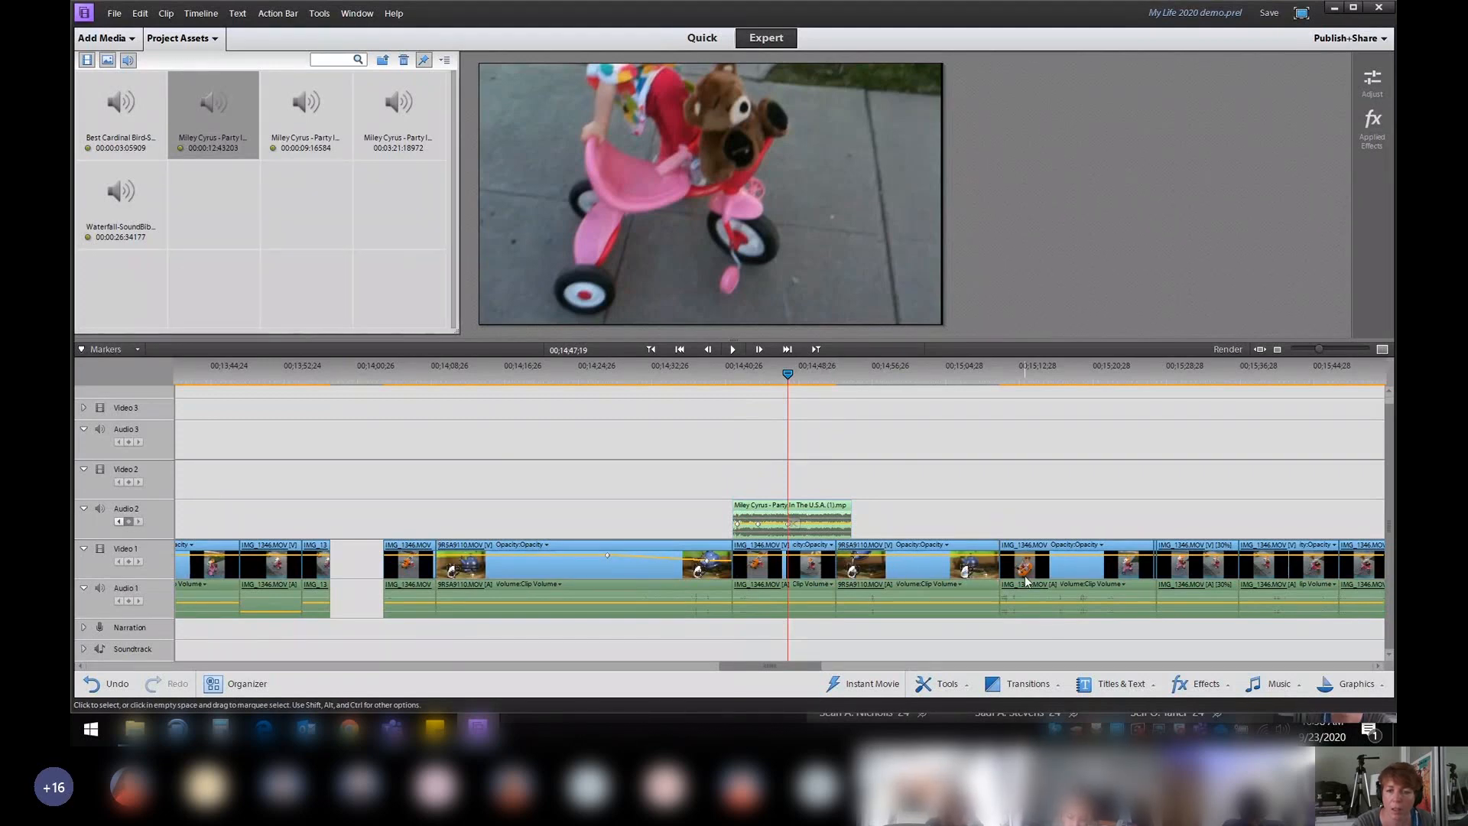
Move the song clip to start with the IMG_1346.MOV clip near 00;15;11, and shift its last volume keyframe later and lower
{"action": "left_click_drag", "start_coordinate": [792, 507], "coordinate": [1060, 506]}
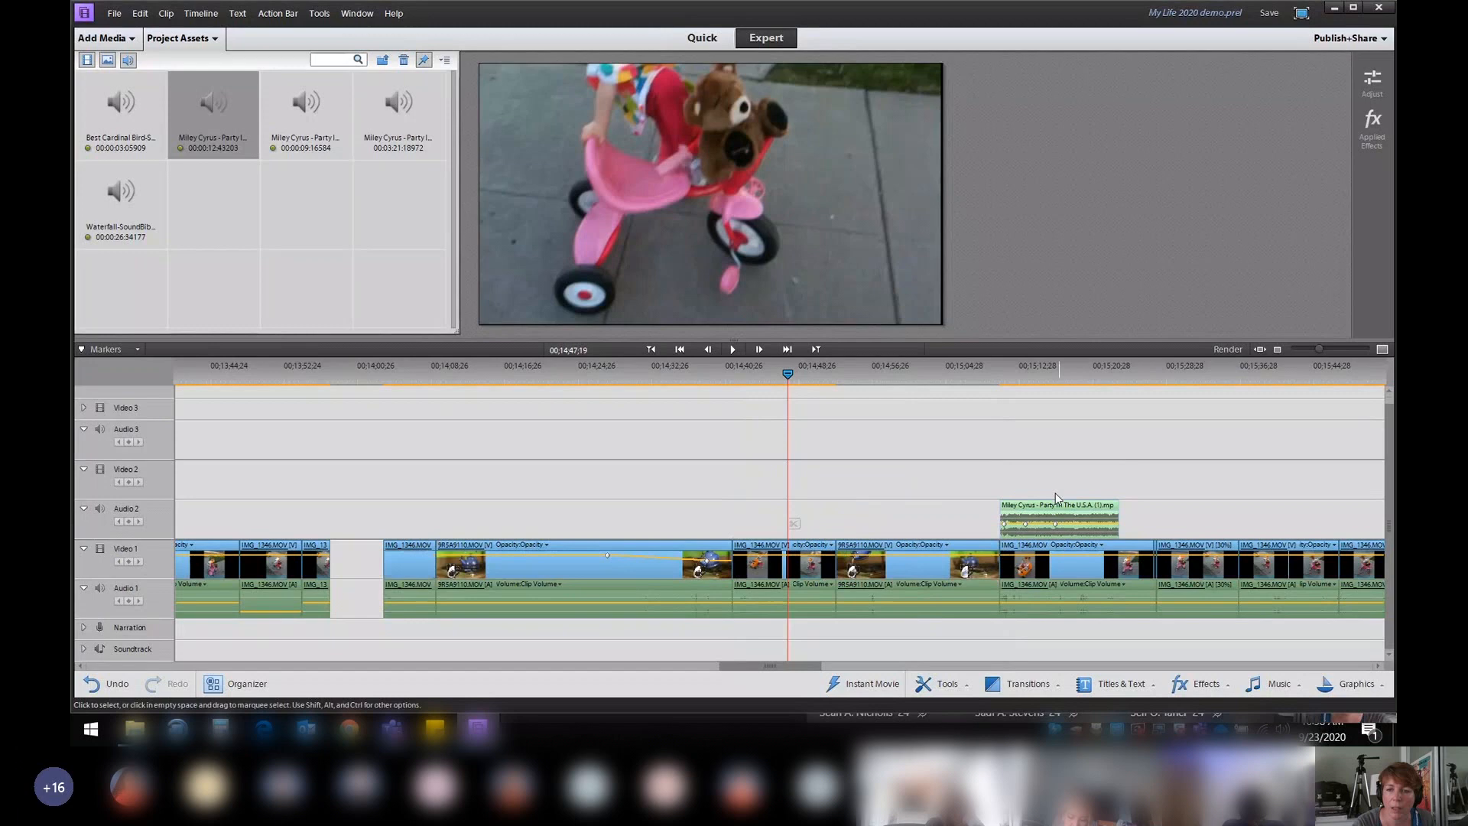
{"action": "left_click", "coordinate": [1020, 371]}
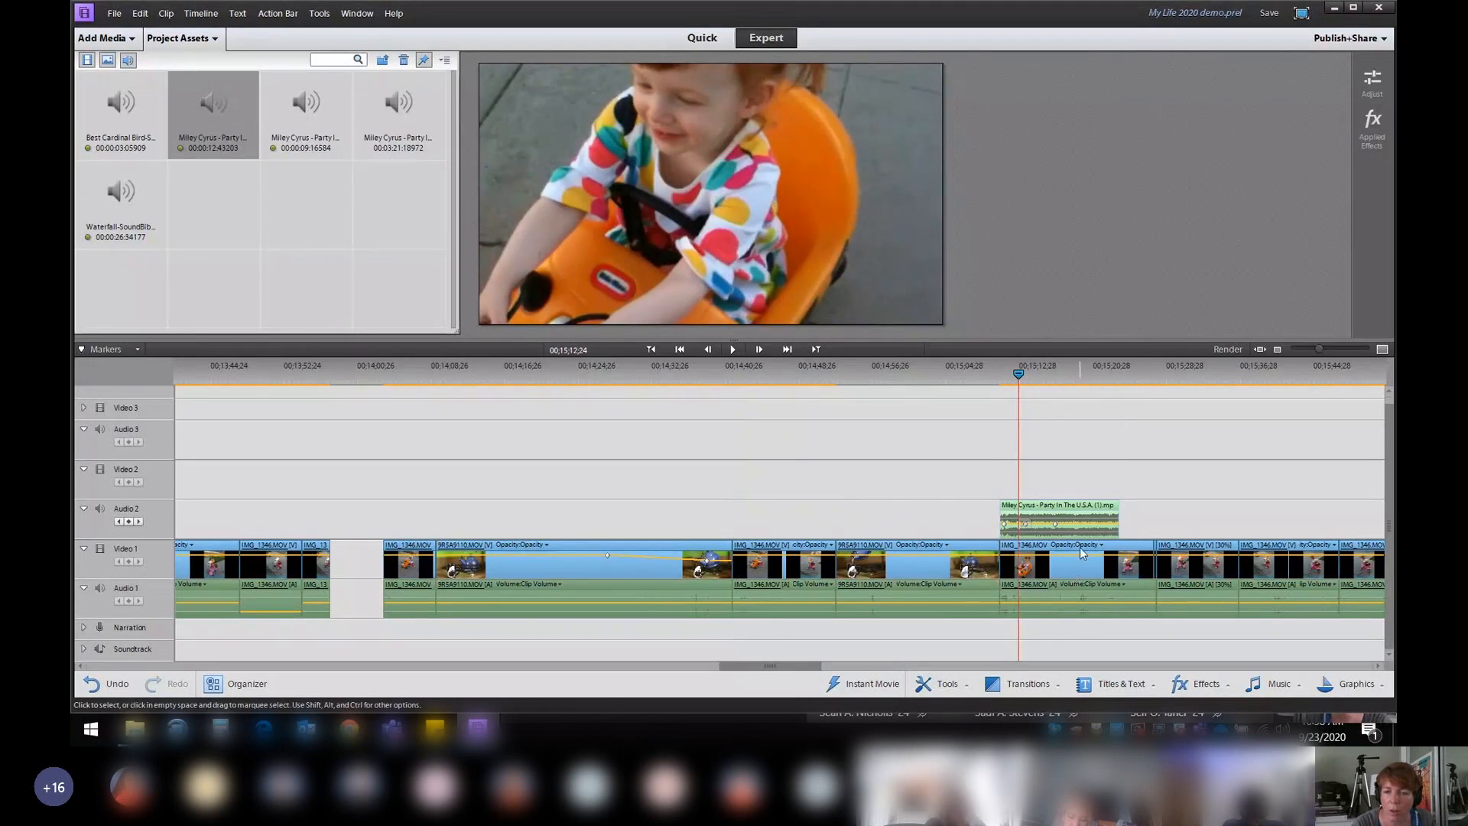
{"action": "left_click_drag", "start_coordinate": [1057, 526], "coordinate": [1089, 534]}
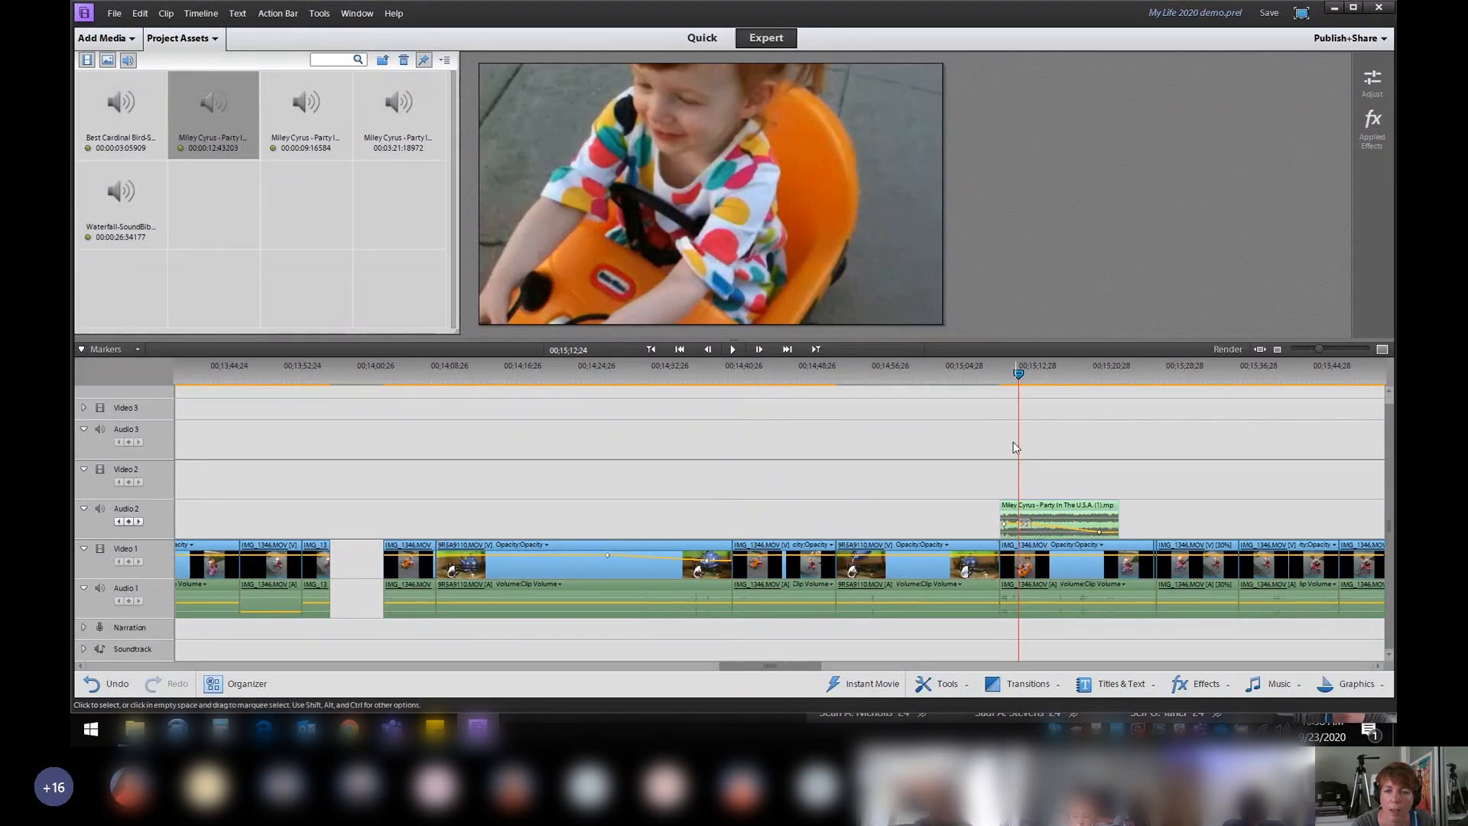
Play the moved song clip from near its start to check the volume fade
{"action": "left_click_drag", "start_coordinate": [1021, 385], "coordinate": [1015, 390]}
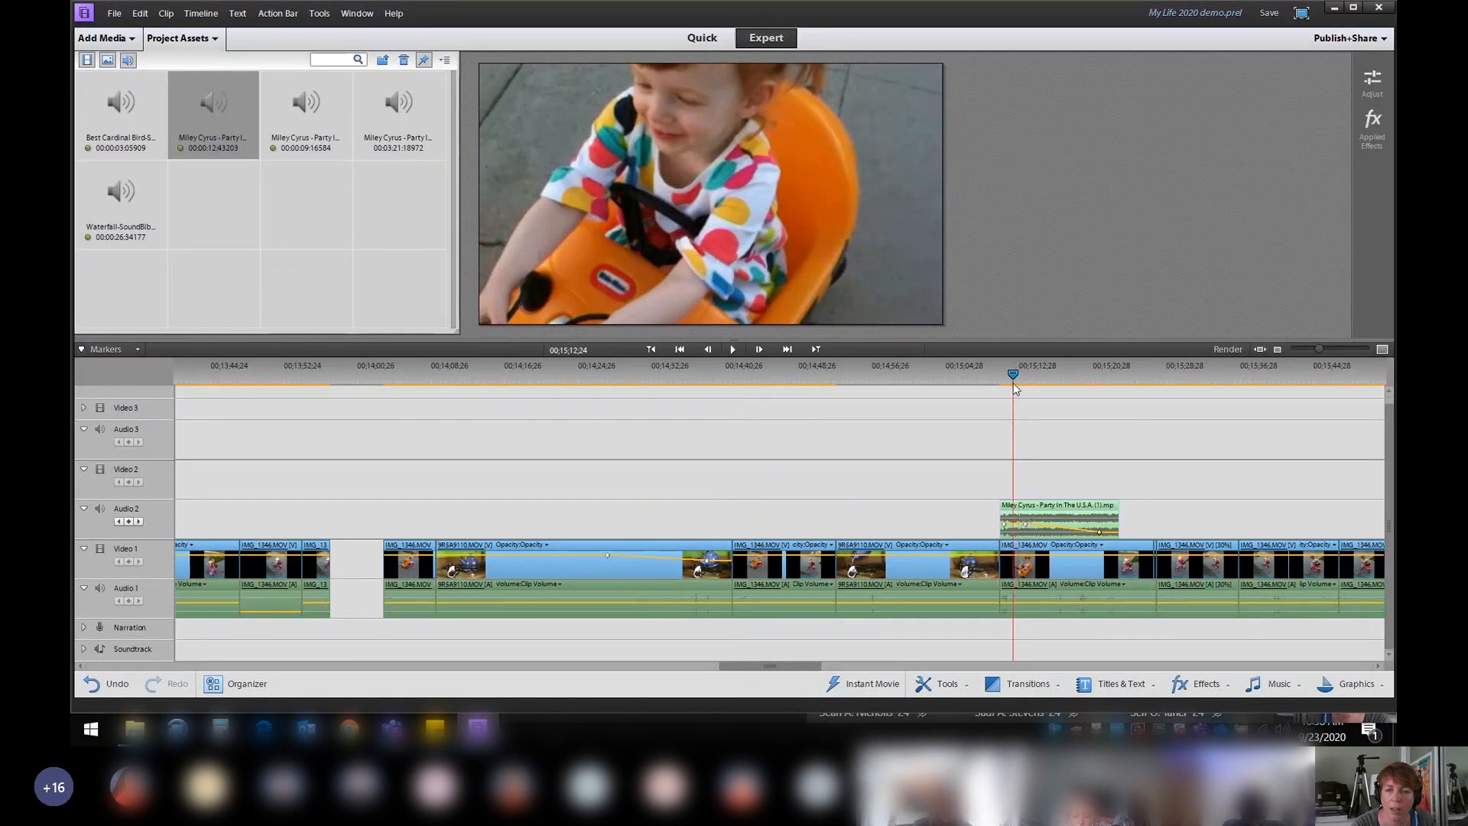
{"action": "key", "text": "space"}
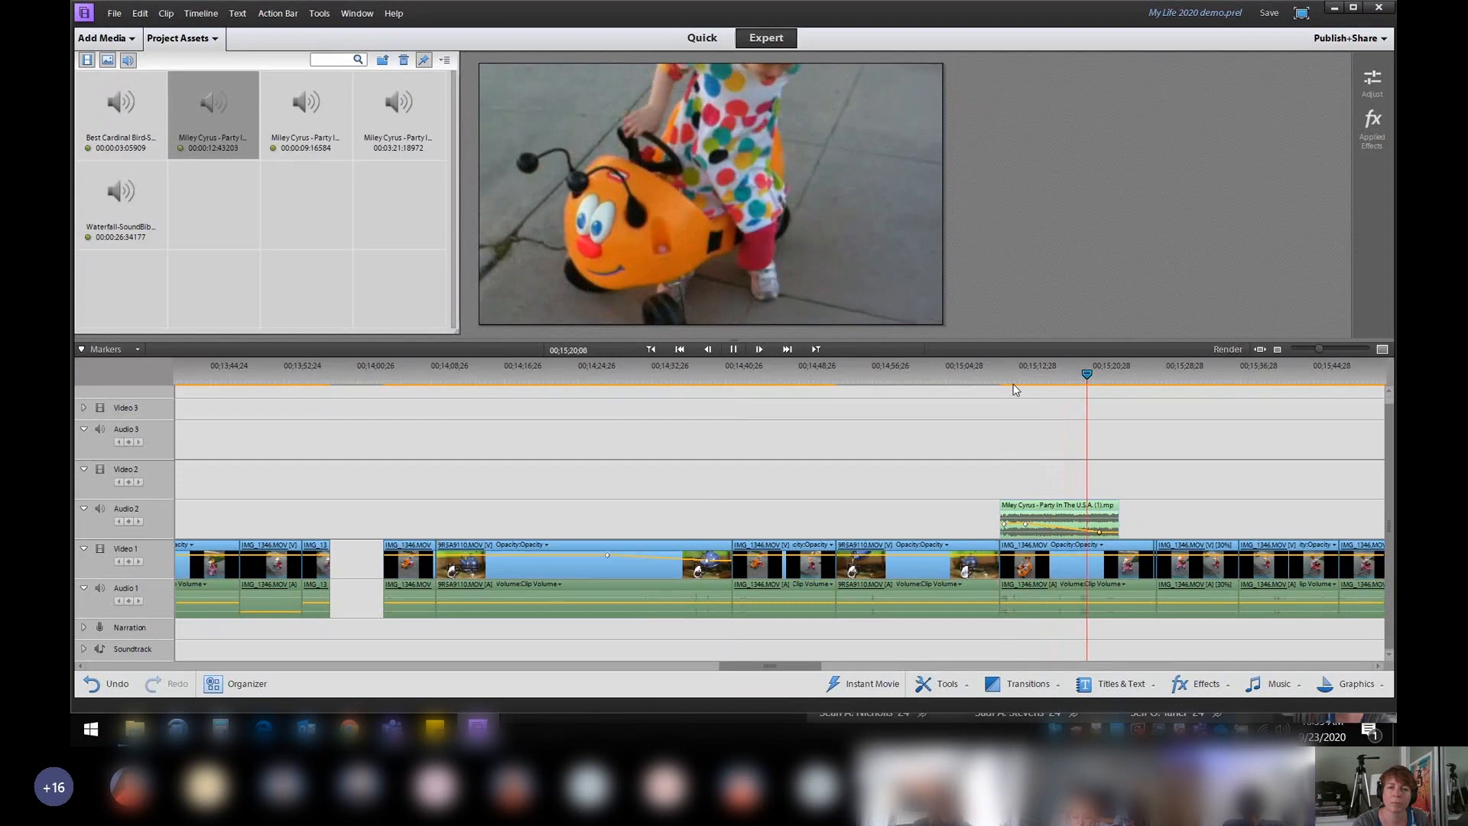
Stop playback and reposition the Audio 2 song clip's volume keyframes so the fade falls between about 00;15;15 and 00;15;17
{"action": "key", "text": "space"}
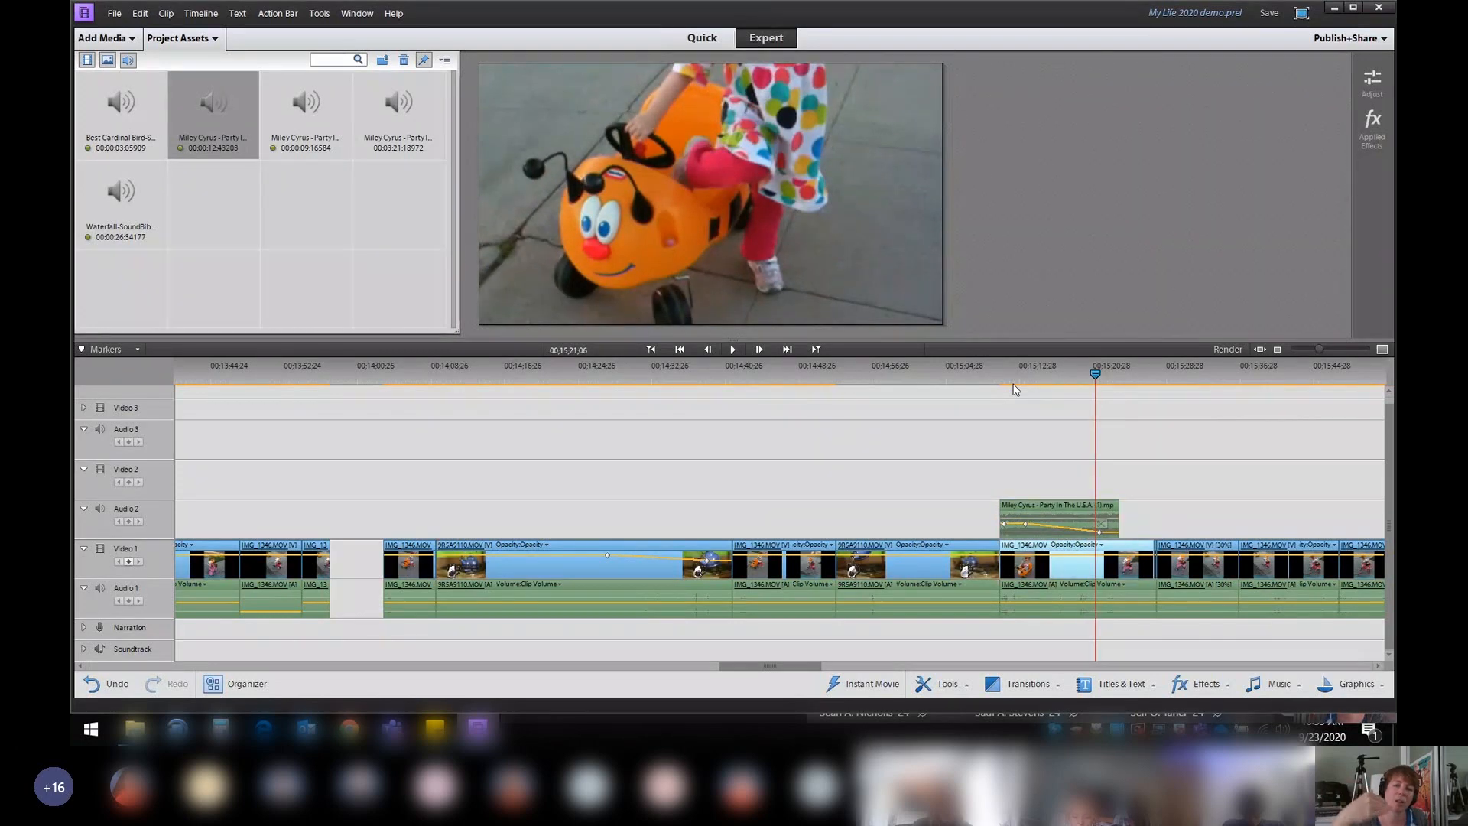
{"action": "left_click", "coordinate": [1051, 598]}
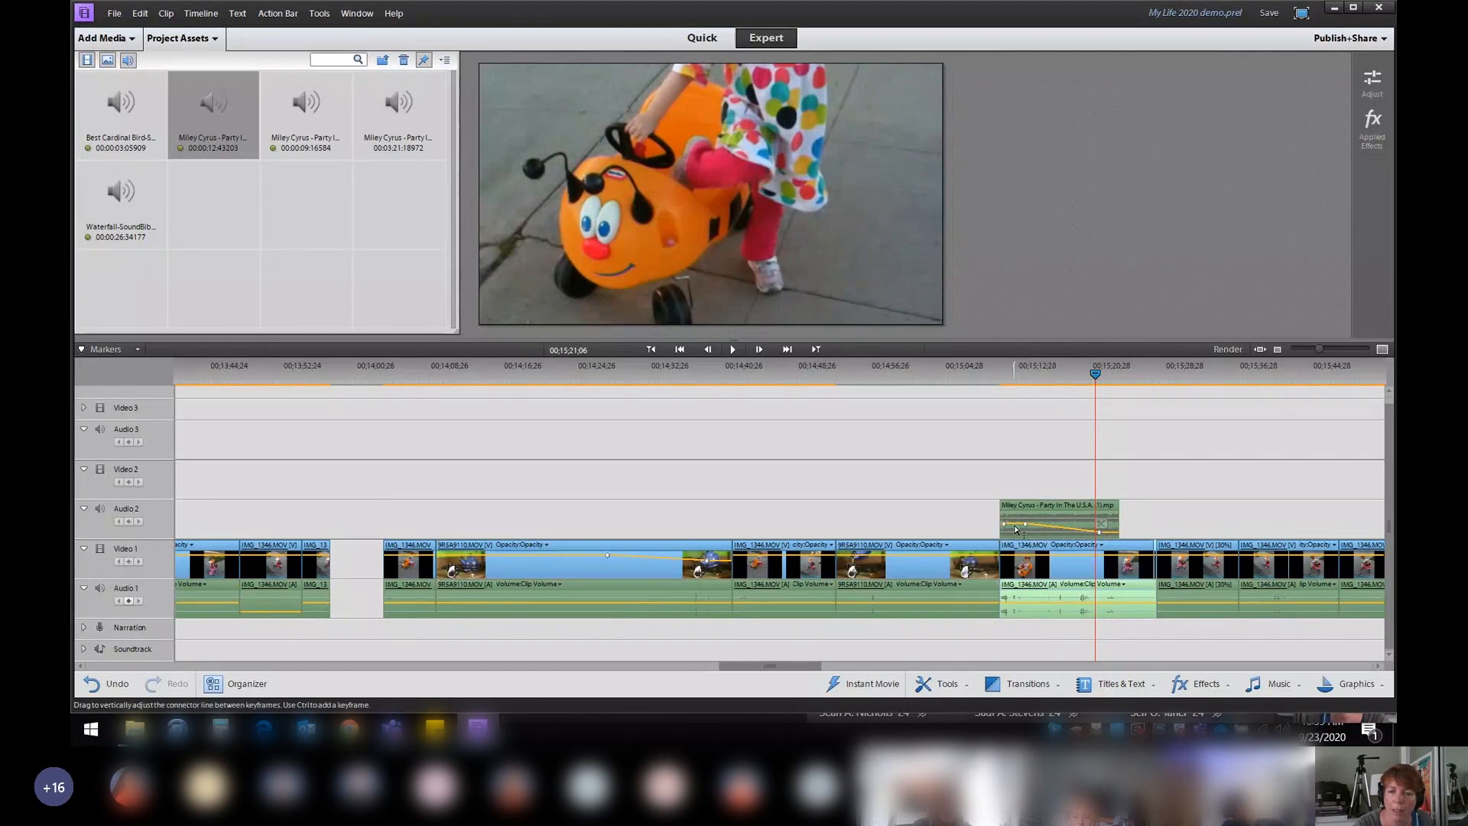
{"action": "left_click", "coordinate": [1041, 528]}
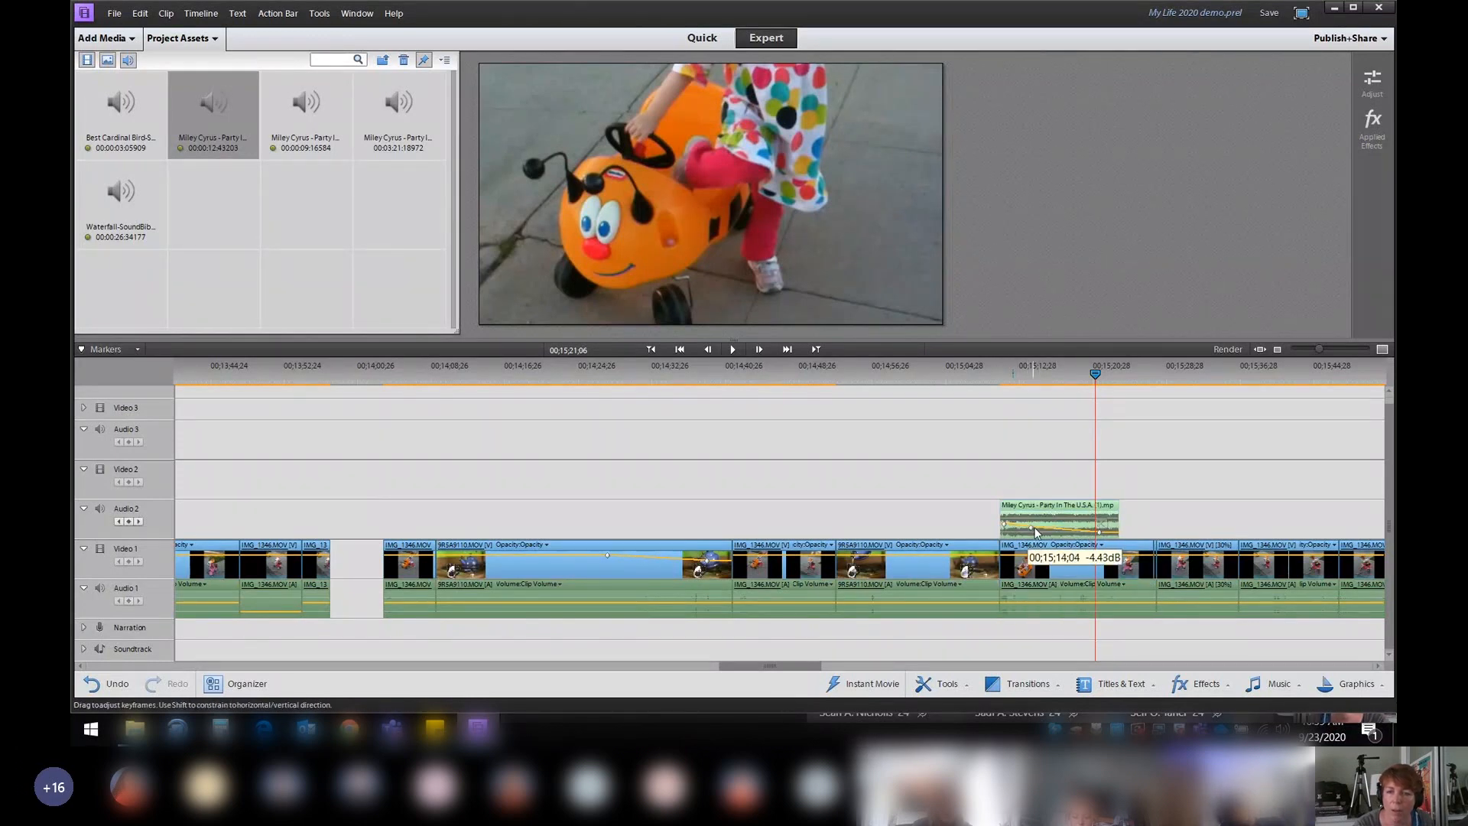
{"action": "right_click", "coordinate": [1080, 538]}
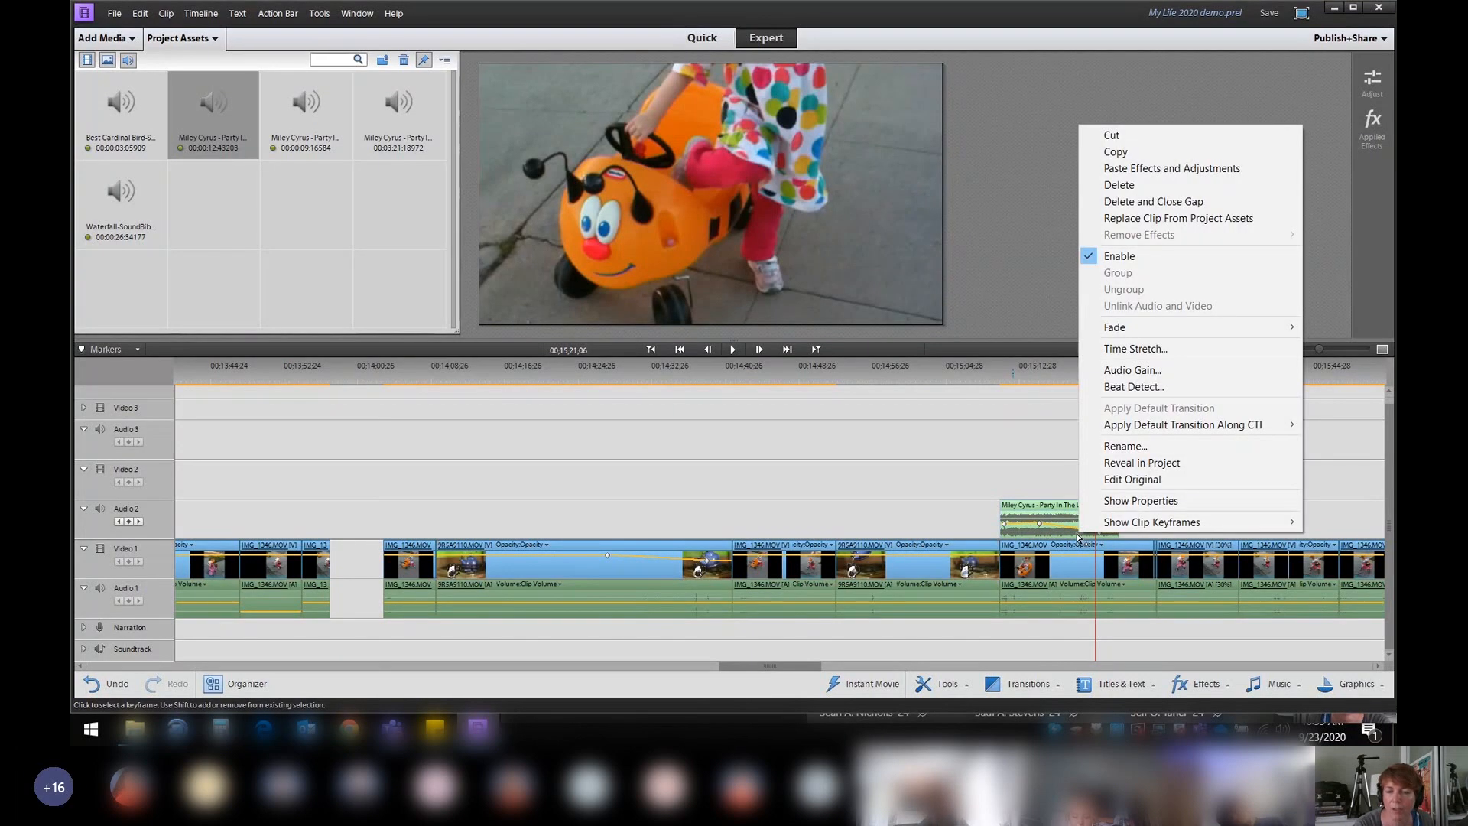
{"action": "key", "text": "Escape"}
{"action": "left_click", "coordinate": [1093, 534]}
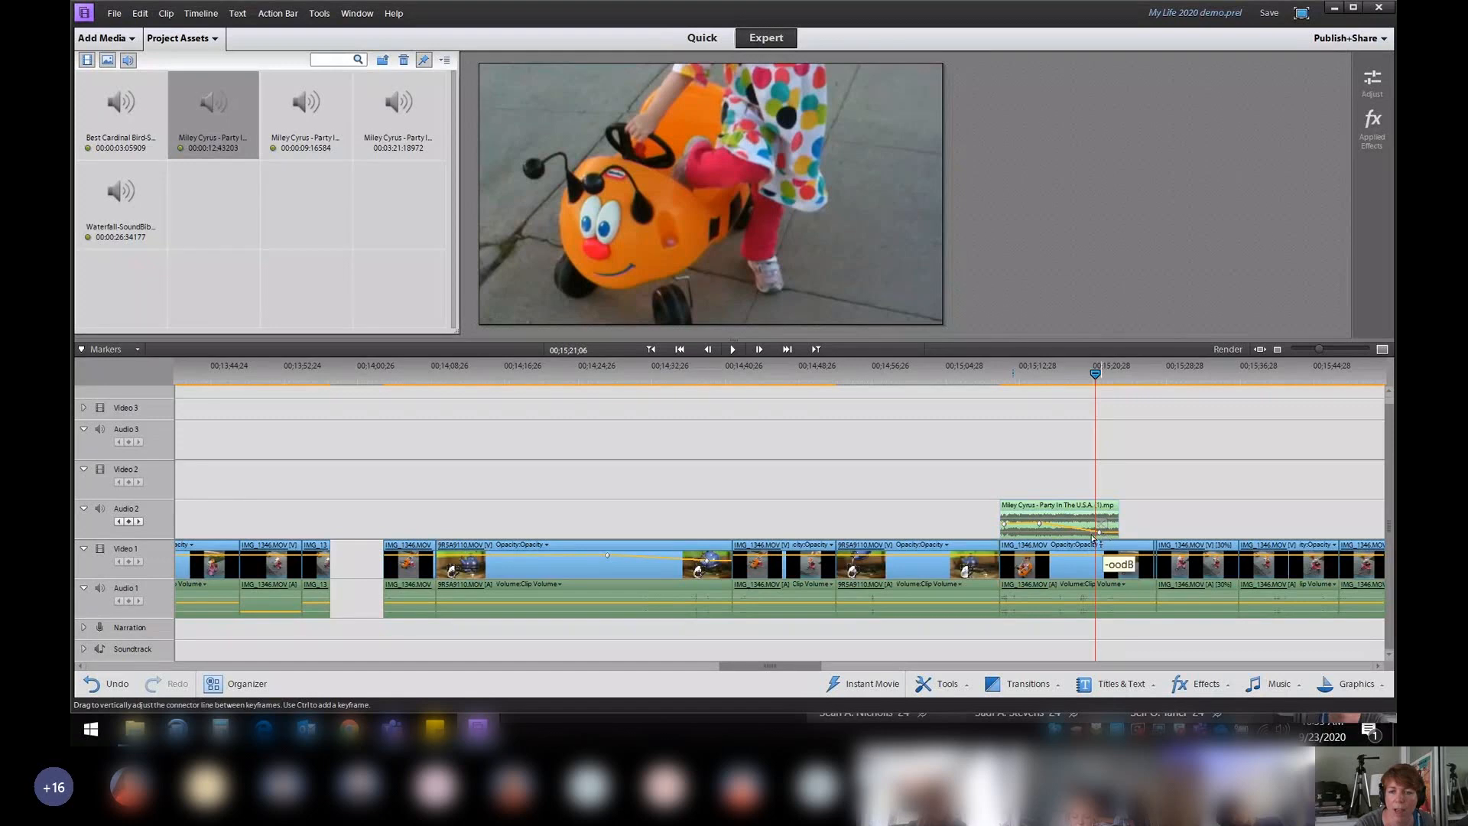
{"action": "left_click_drag", "start_coordinate": [1097, 533], "coordinate": [1058, 532]}
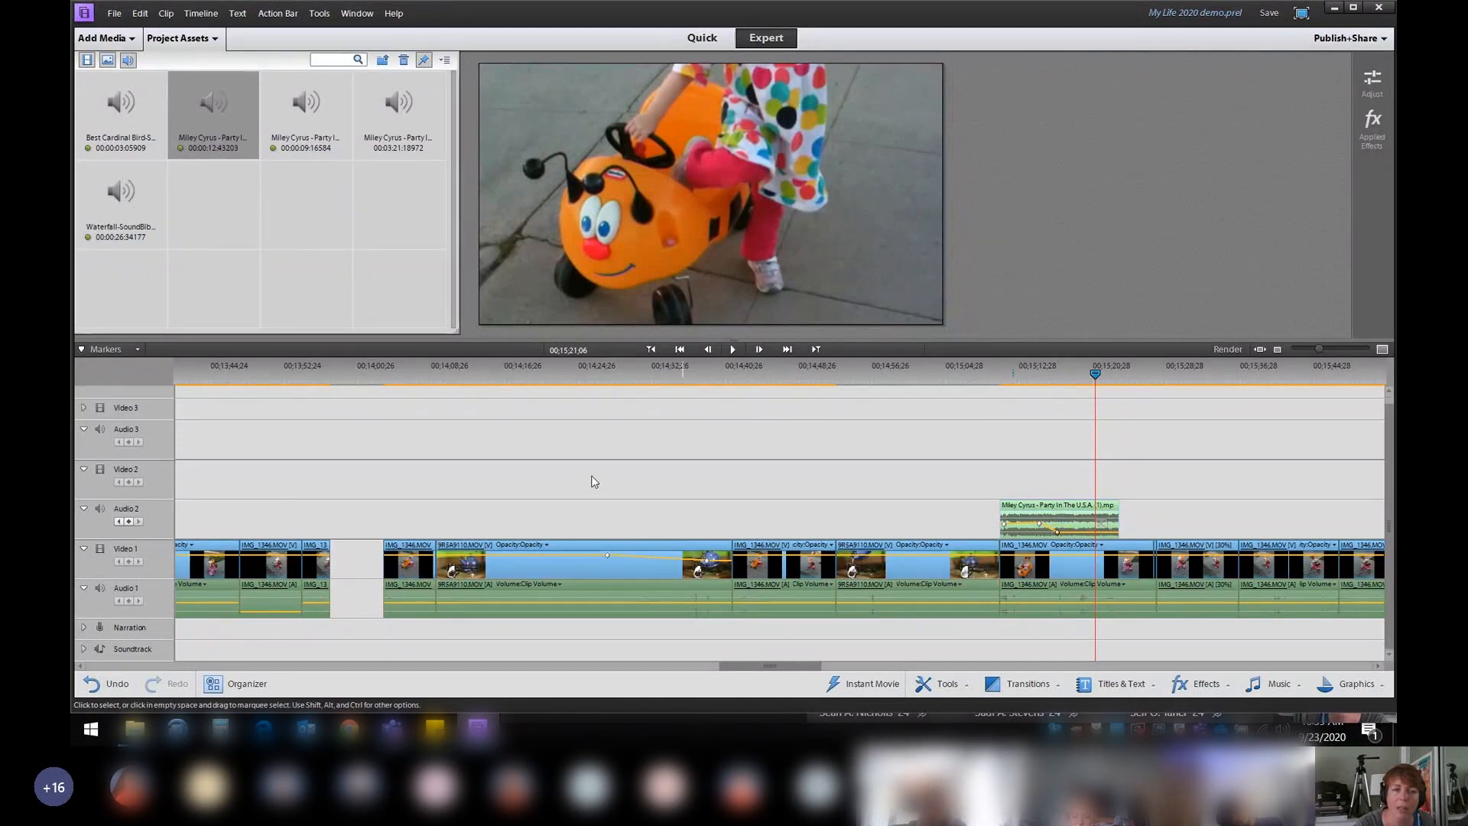
Add volume keyframes to the song clip at 00;15;21;06 and 00;15;22;24, and raise the last one to fade back up
{"action": "left_click", "coordinate": [128, 521]}
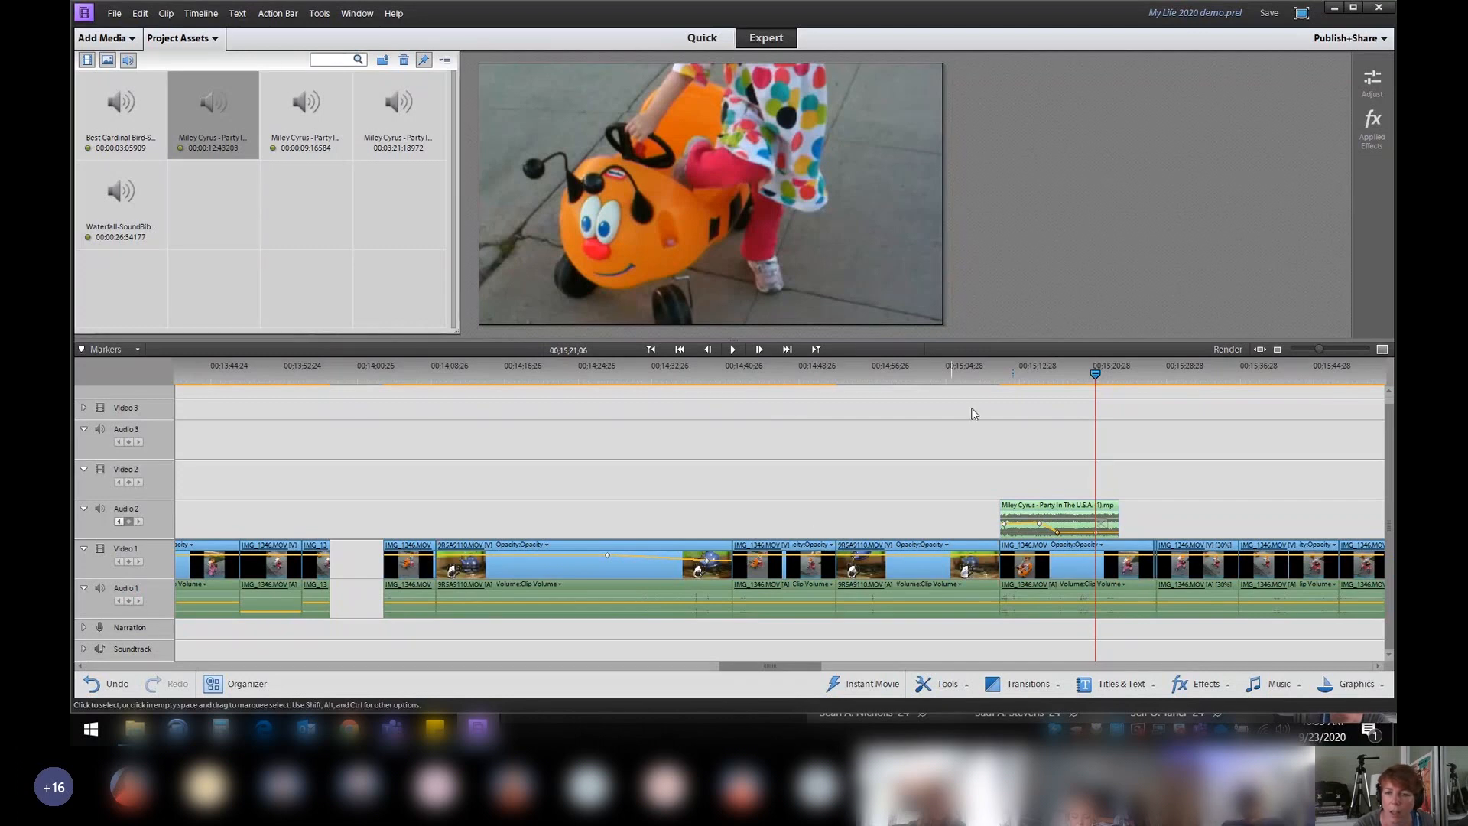
{"action": "left_click", "coordinate": [1111, 372]}
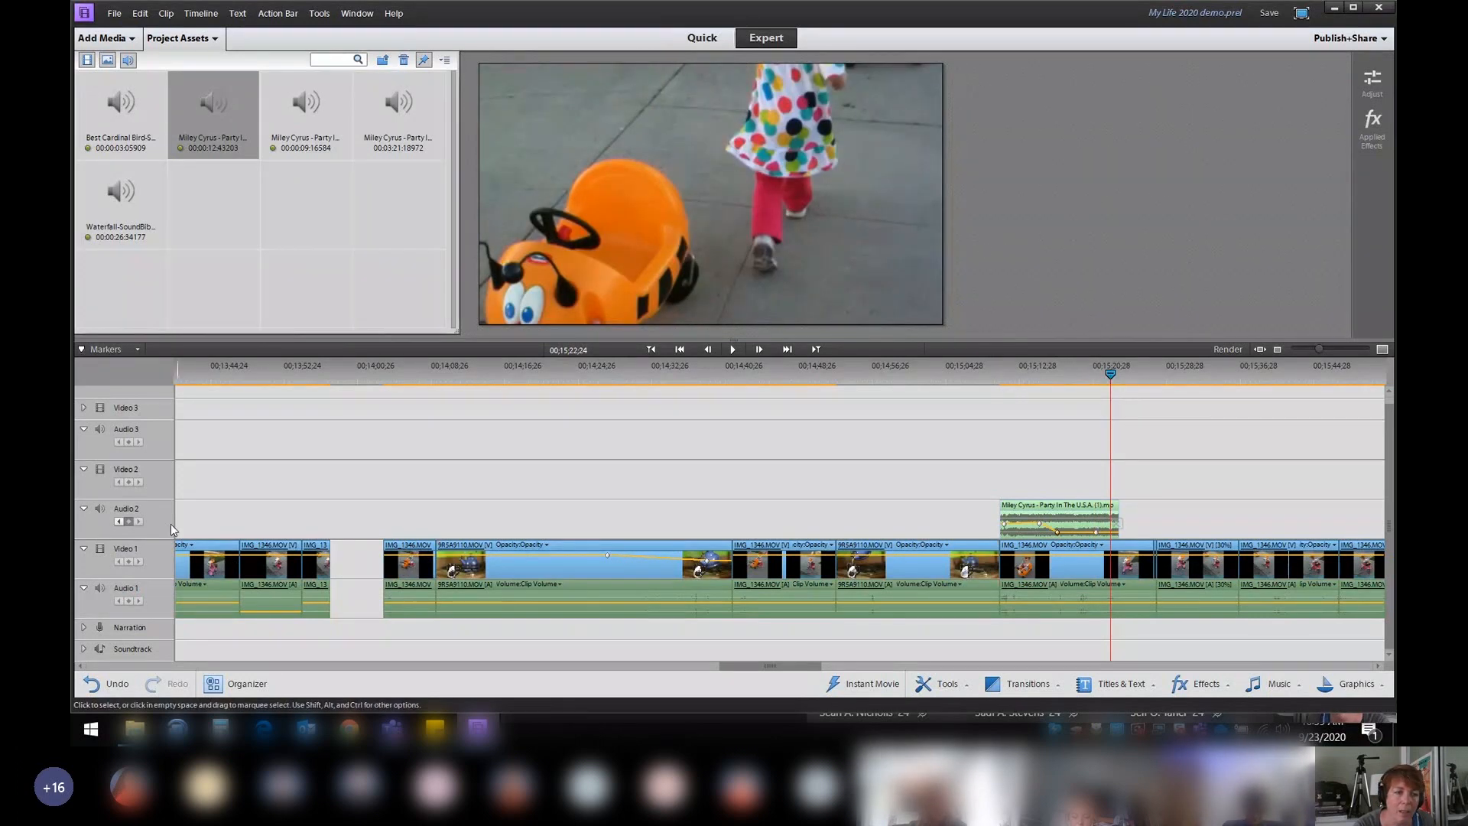
{"action": "mouse_move", "coordinate": [1112, 531]}
{"action": "left_mouse_down"}
{"action": "mouse_move", "coordinate": [1032, 443]}
{"action": "mouse_move", "coordinate": [1036, 365]}
{"action": "mouse_move", "coordinate": [1085, 527]}
{"action": "mouse_move", "coordinate": [1112, 535]}
{"action": "left_mouse_up"}
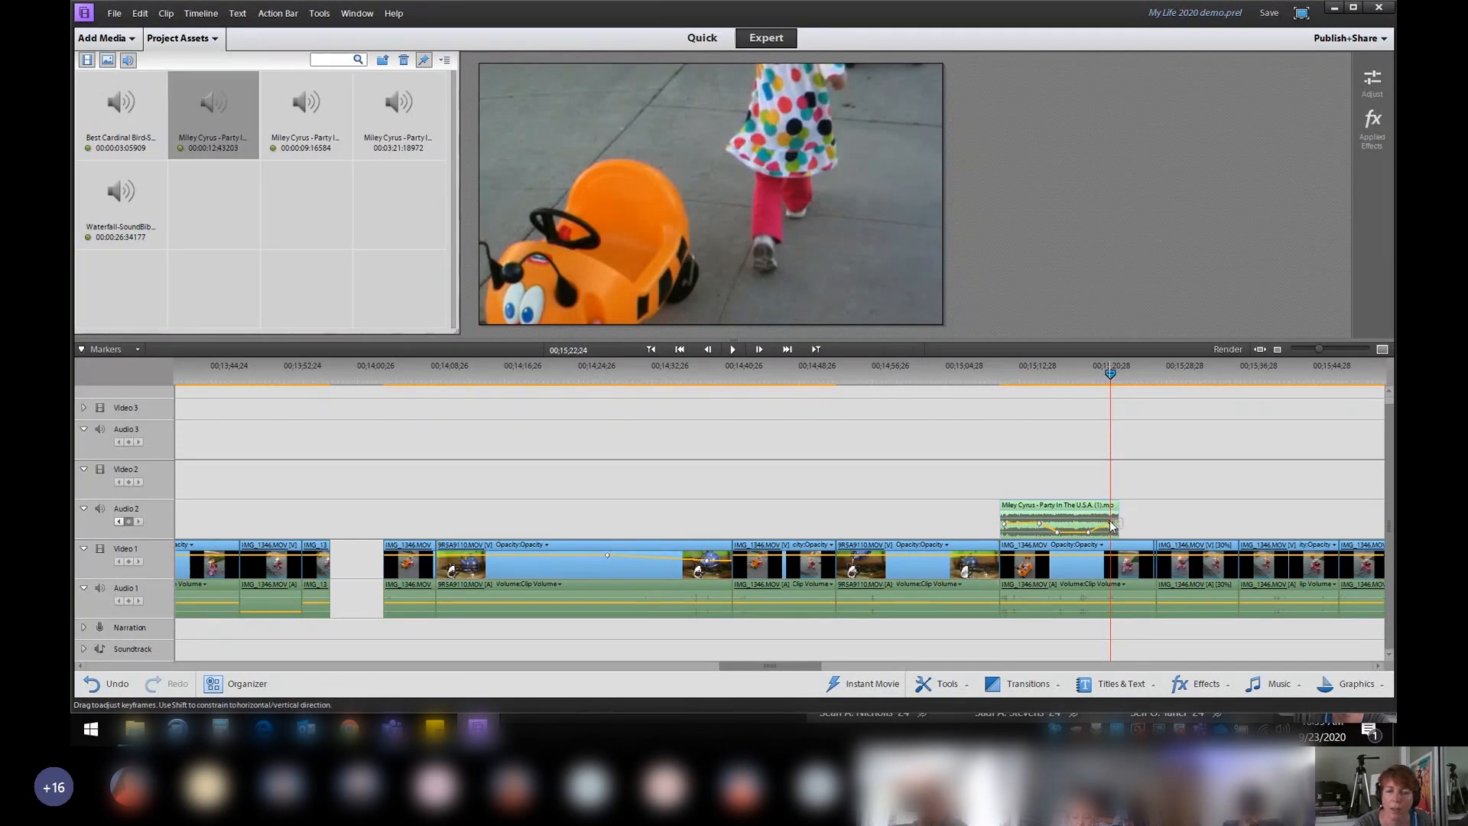
Play the song clip from 00;15;12;15 to check the volume dip
{"action": "left_click", "coordinate": [1016, 373]}
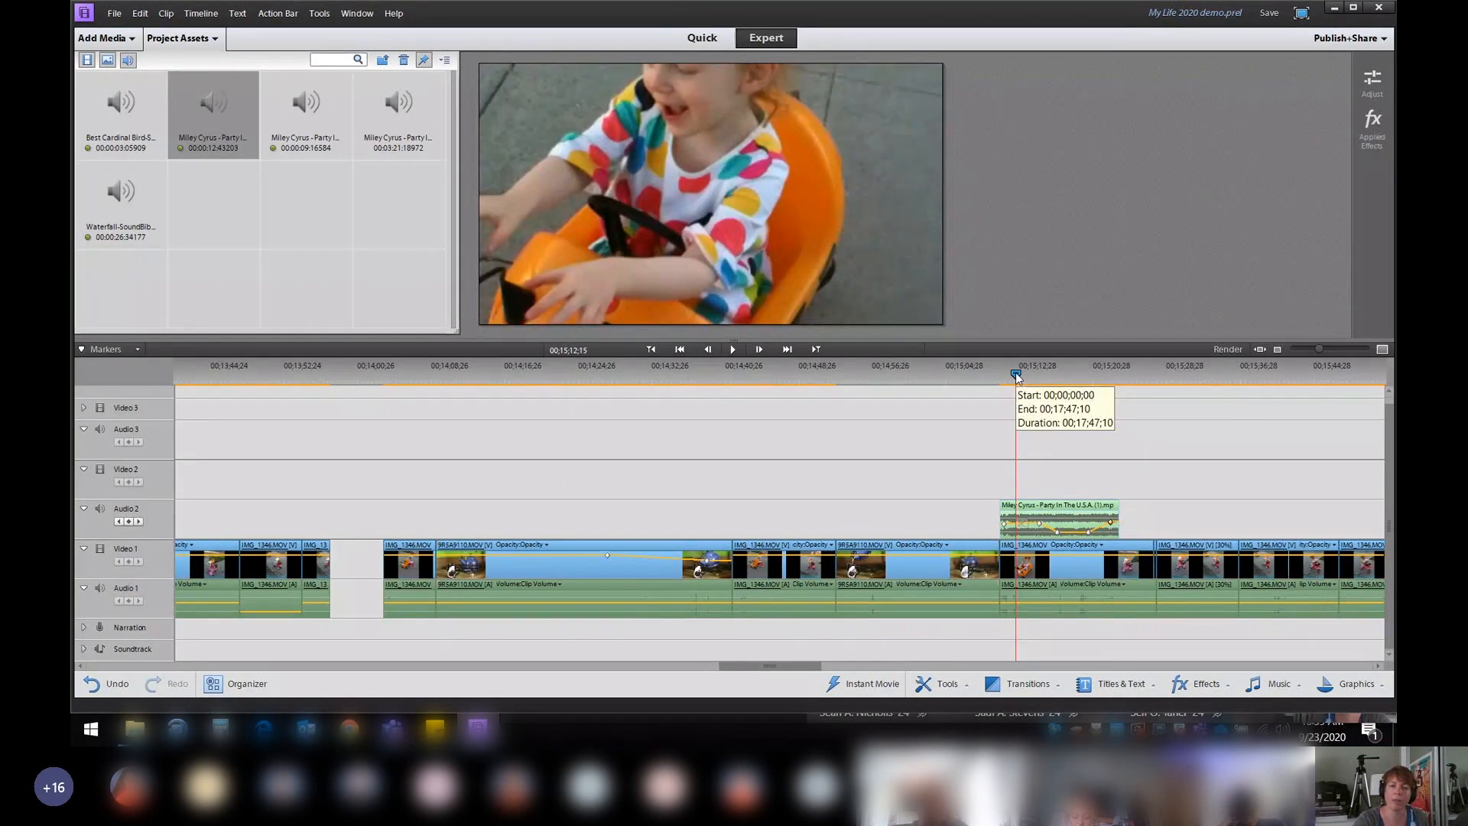
{"action": "key", "text": "space"}
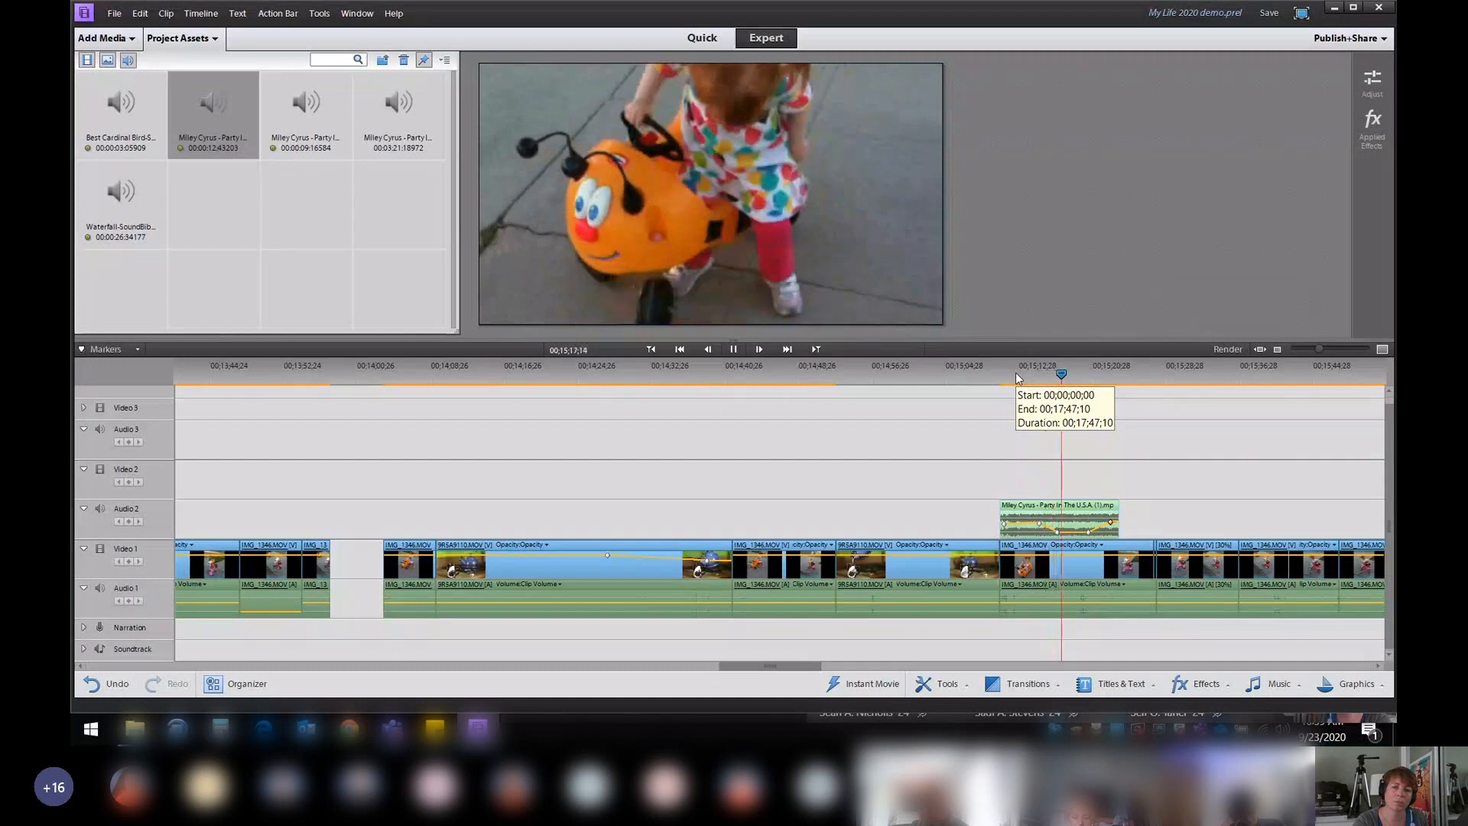
{"action": "key", "text": "space"}
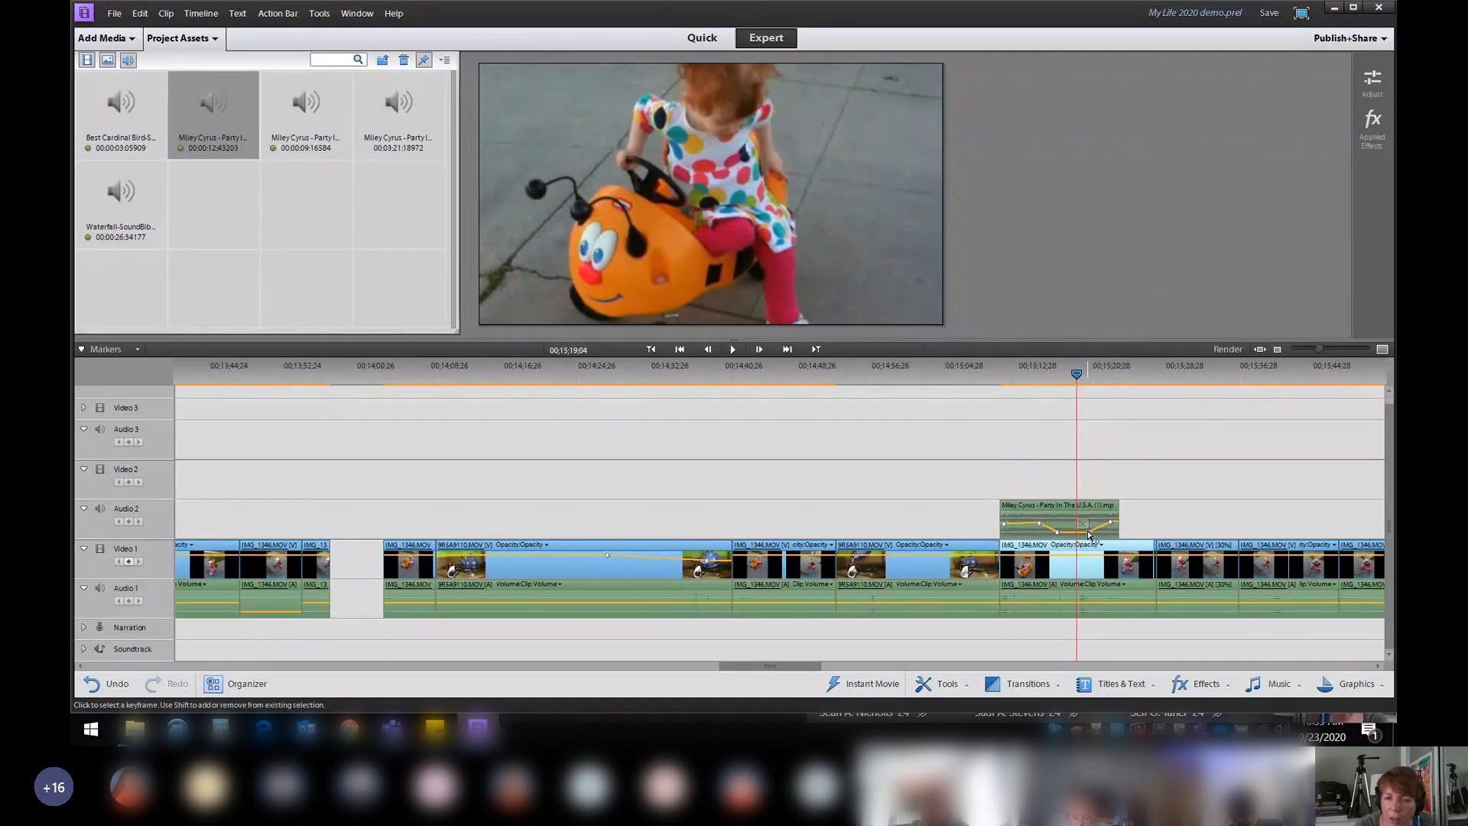
Adjust the song clip's dip by raising its second low keyframe and shifting its first low keyframe to about 00;15;18
{"action": "mouse_move", "coordinate": [1090, 536]}
{"action": "left_mouse_down"}
{"action": "mouse_move", "coordinate": [1029, 527]}
{"action": "mouse_move", "coordinate": [1092, 529]}
{"action": "left_mouse_up"}
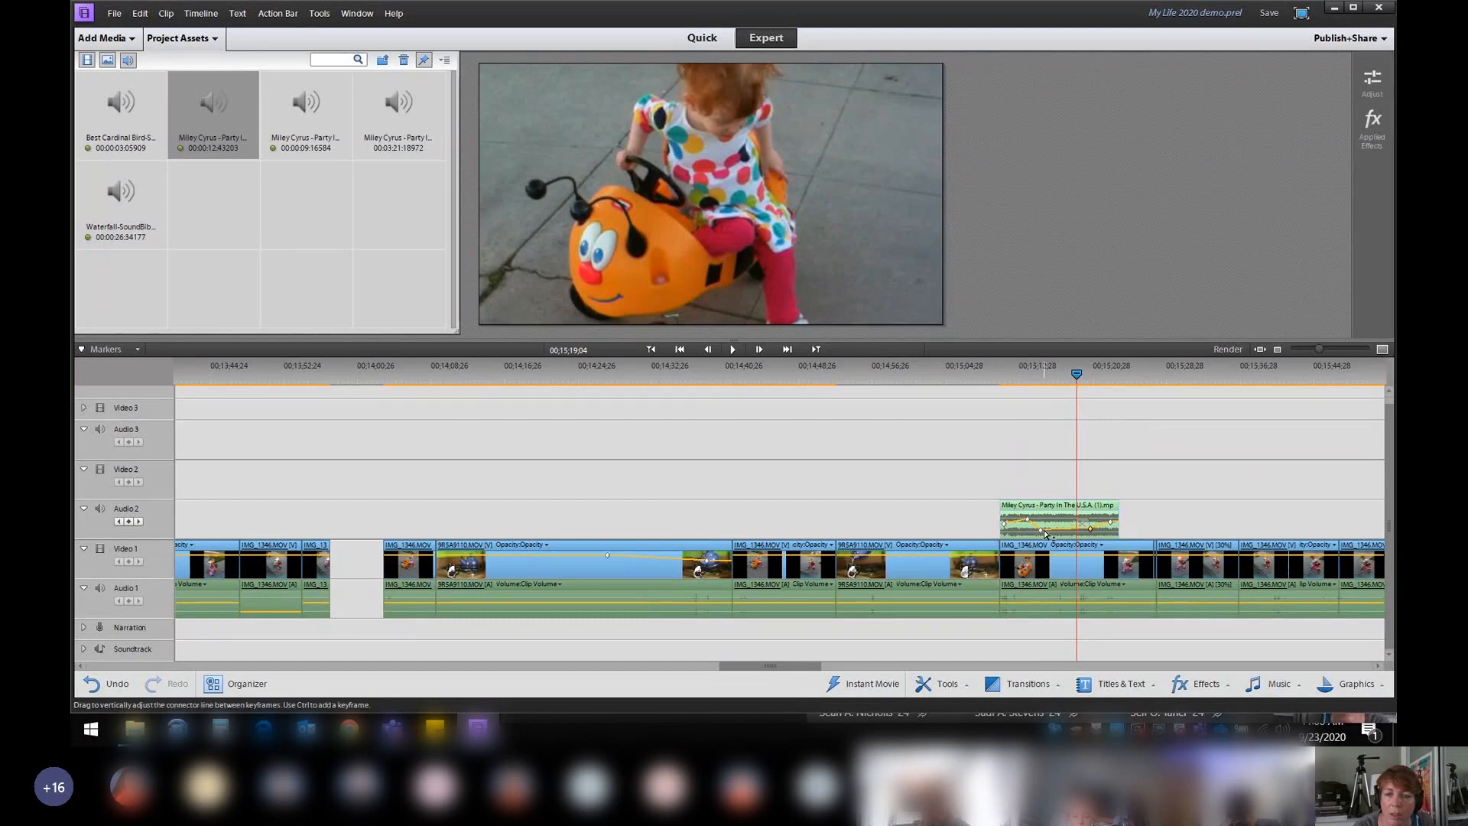
{"action": "left_click_drag", "start_coordinate": [1041, 530], "coordinate": [1067, 529]}
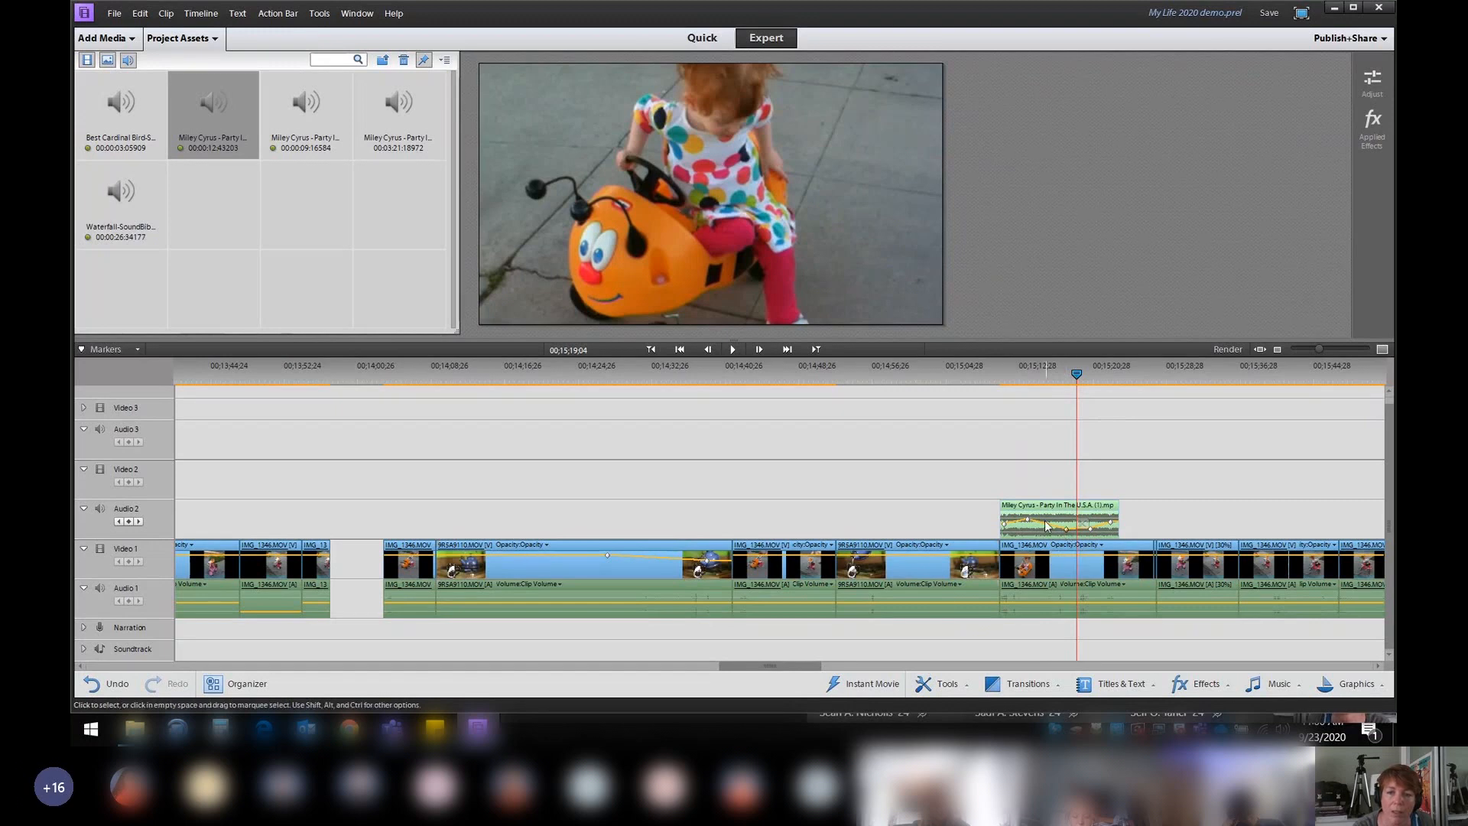
{"action": "double_click", "coordinate": [1039, 525]}
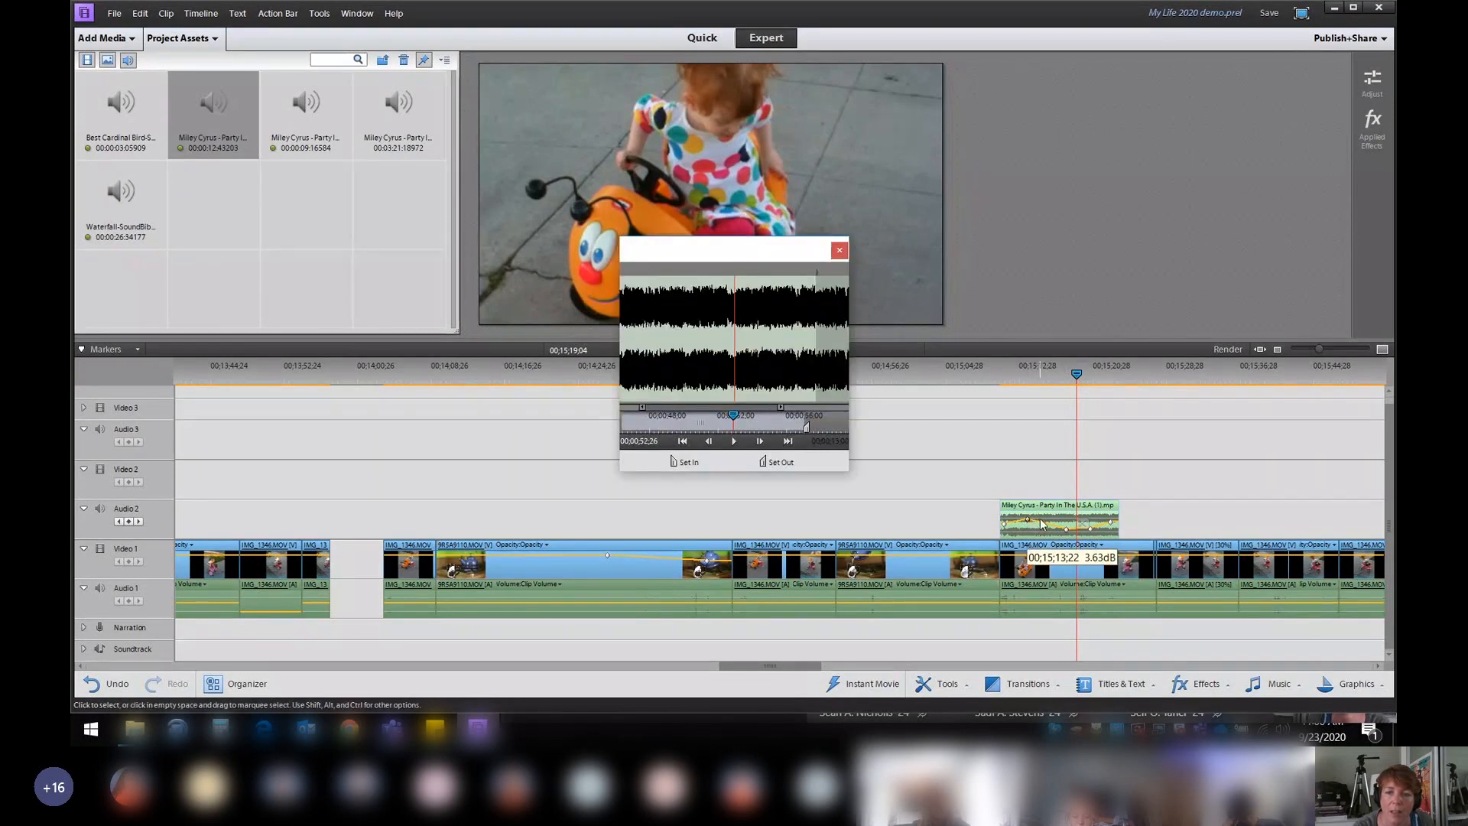
{"action": "left_click", "coordinate": [839, 252]}
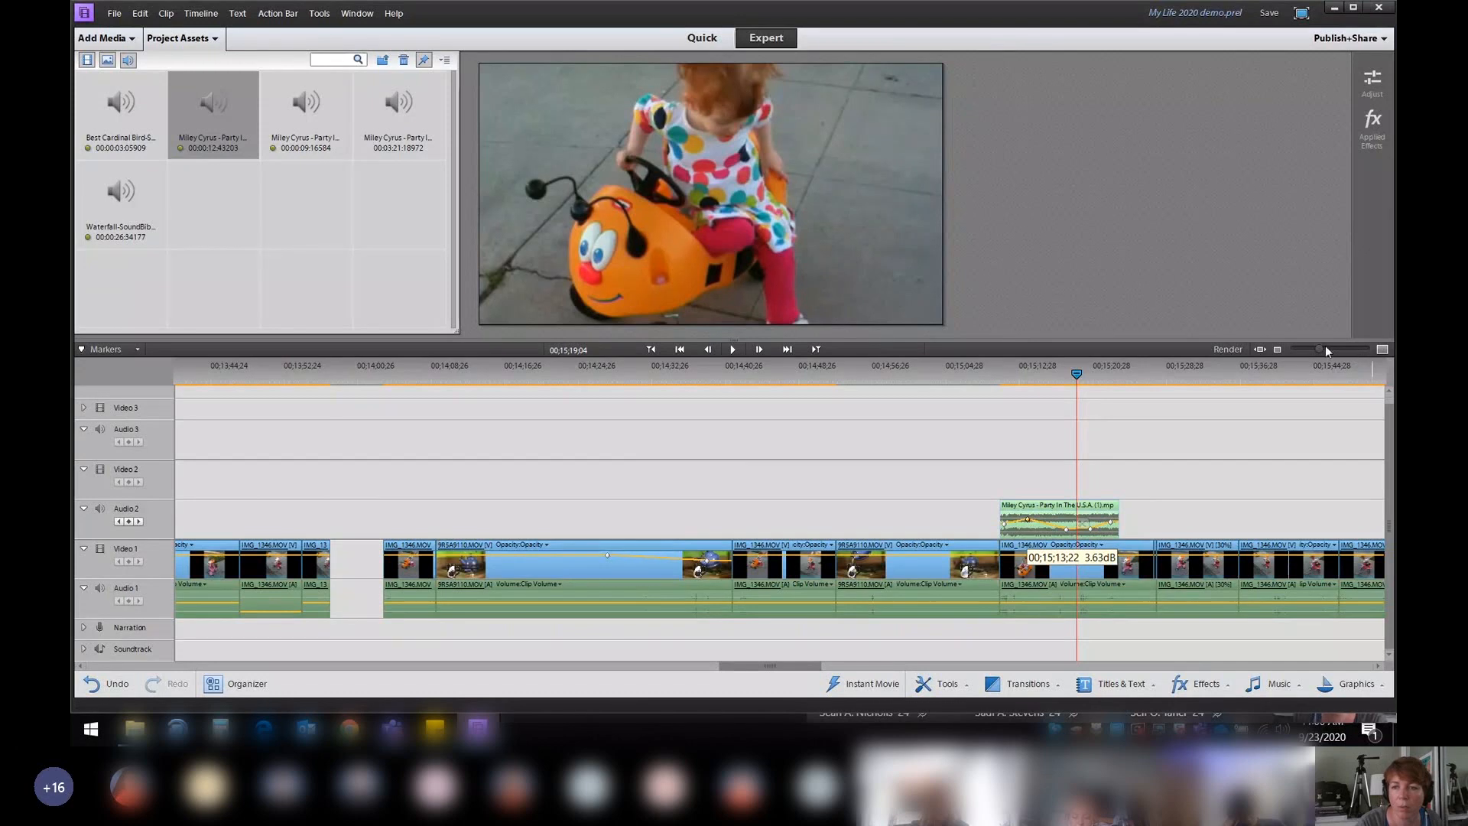
Place the trimmed song excerpt on Audio 3 at 00;06;54;25, overlapping the end of the long Audio 2 song clip
{"action": "left_click_drag", "start_coordinate": [1322, 347], "coordinate": [1295, 356]}
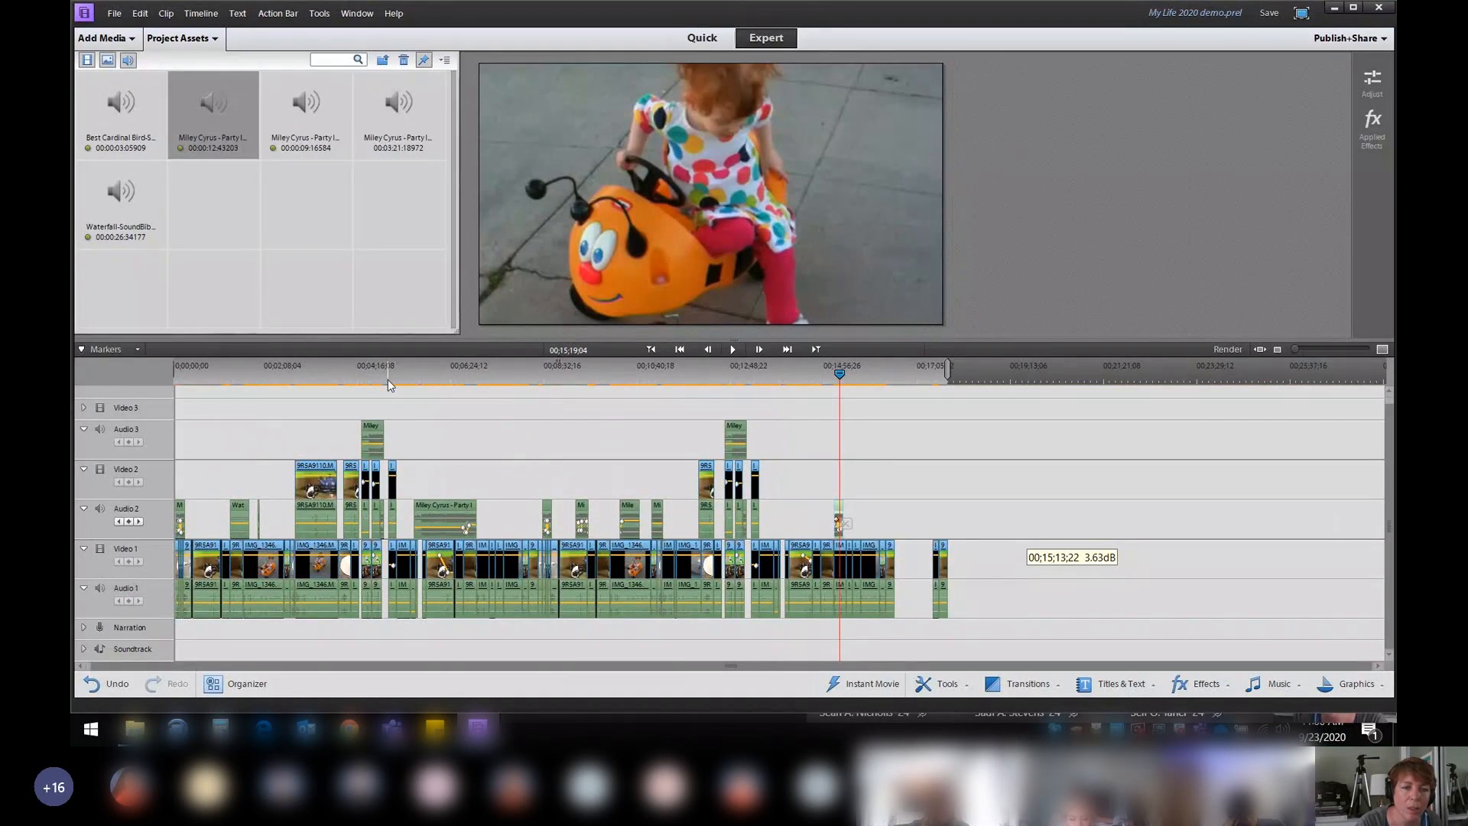
{"action": "left_click", "coordinate": [365, 376]}
{"action": "mouse_move", "coordinate": [1295, 348]}
{"action": "left_mouse_down"}
{"action": "mouse_move", "coordinate": [1324, 355]}
{"action": "mouse_move", "coordinate": [1292, 355]}
{"action": "left_mouse_up"}
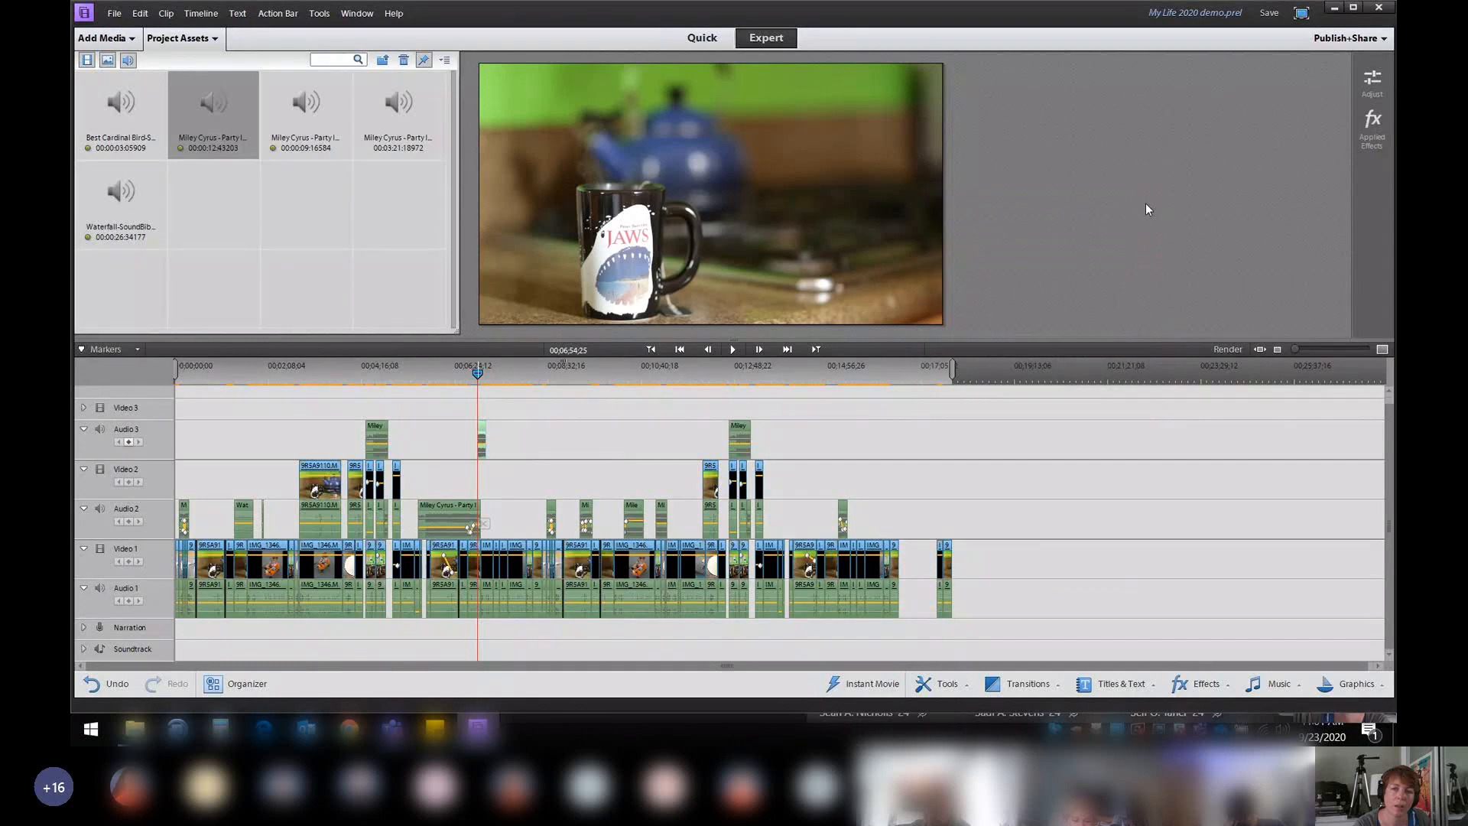
{"action": "left_click_drag", "start_coordinate": [1297, 349], "coordinate": [1320, 352]}
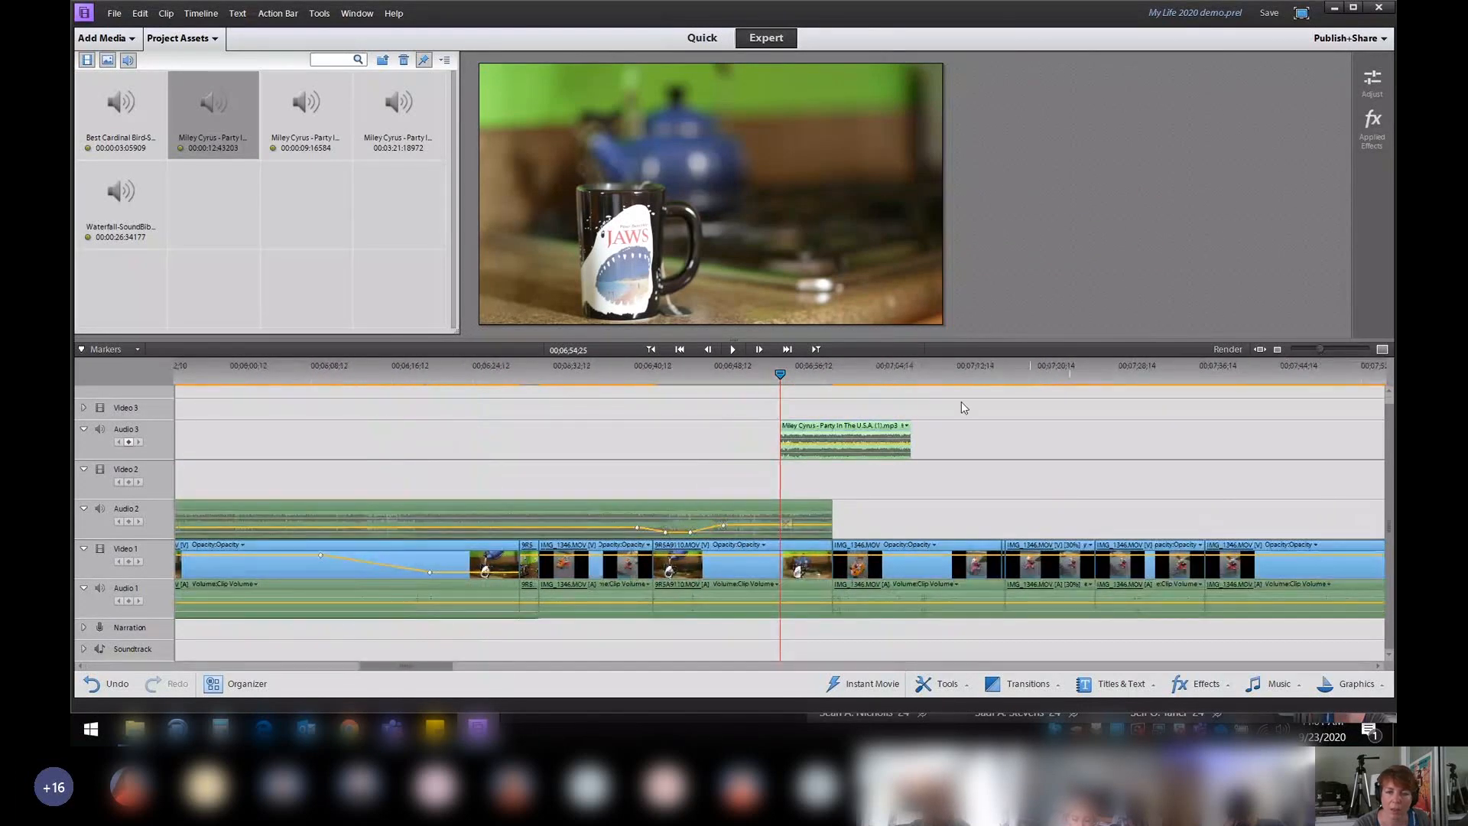
Extend the end of the Audio 2 song to about 00;07;03 and move the Audio 3 excerpt to start near 00;07;06
{"action": "left_click_drag", "start_coordinate": [839, 426], "coordinate": [869, 422]}
{"action": "left_click_drag", "start_coordinate": [839, 517], "coordinate": [865, 515]}
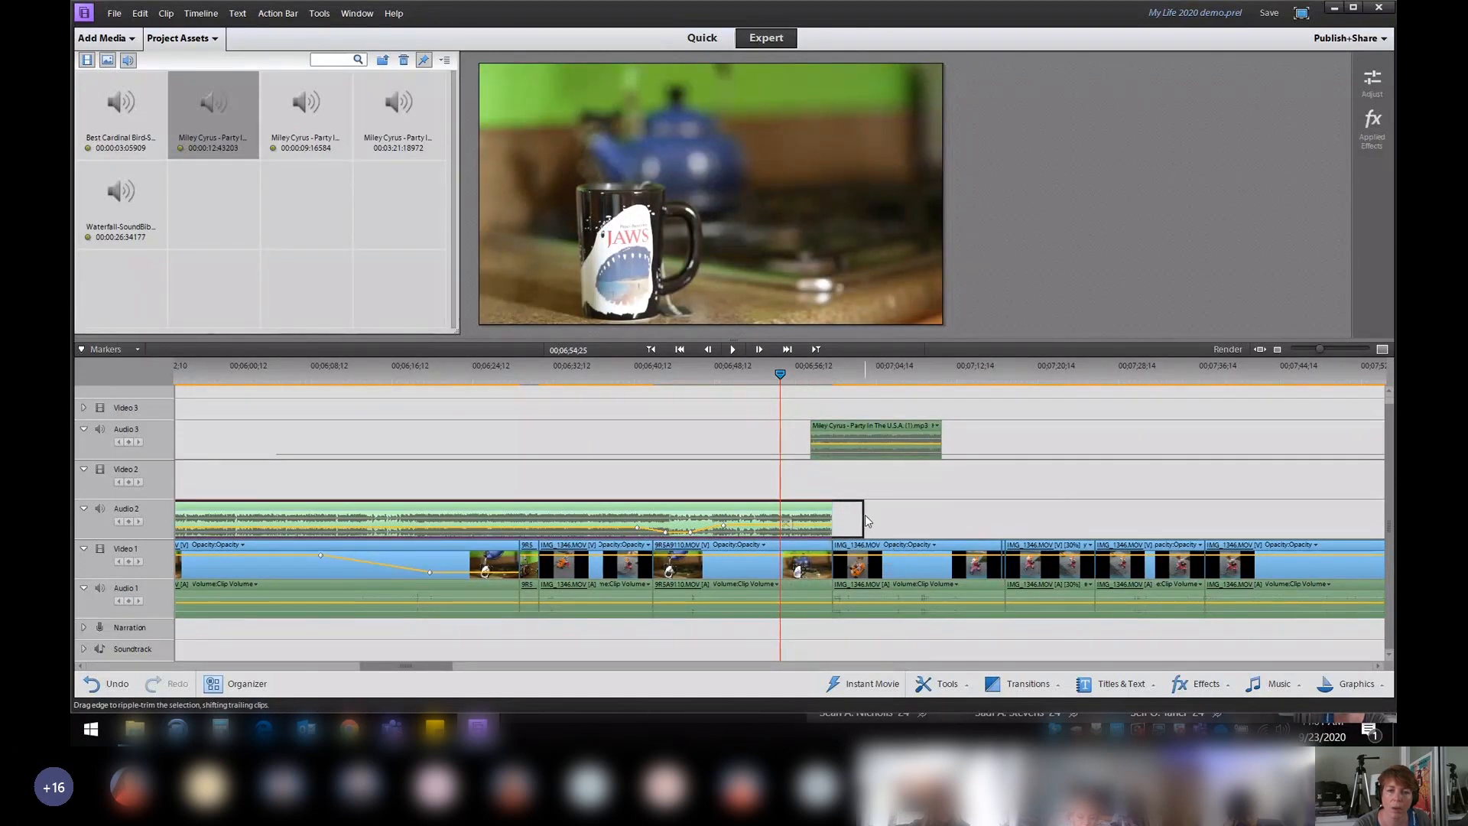
{"action": "left_click", "coordinate": [855, 421]}
{"action": "left_click_drag", "start_coordinate": [855, 425], "coordinate": [940, 419]}
Play from 00;06;59;02 to hear how the extended Audio 2 song ends
{"action": "left_click", "coordinate": [823, 375]}
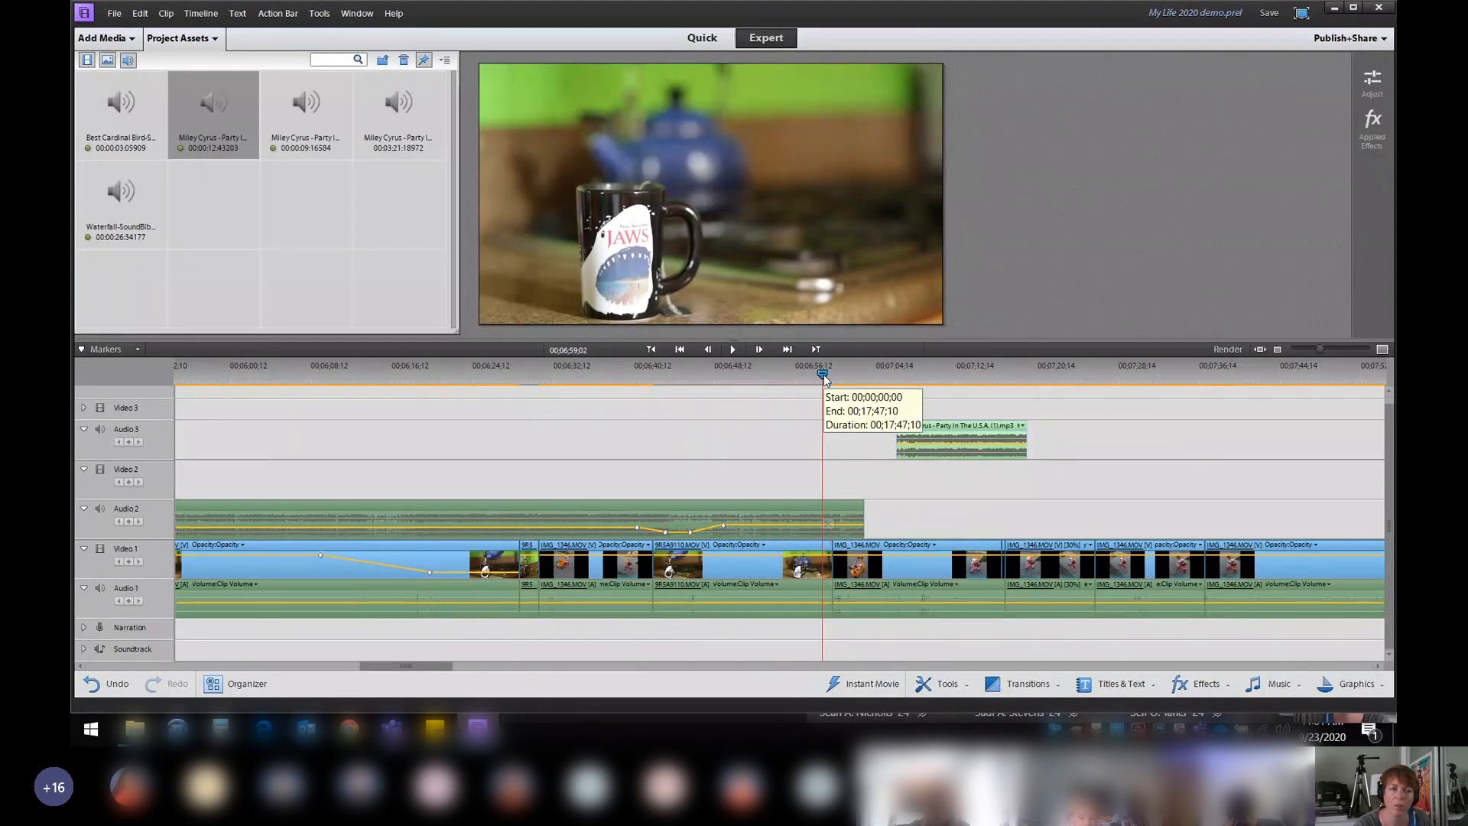
{"action": "key", "text": "space"}
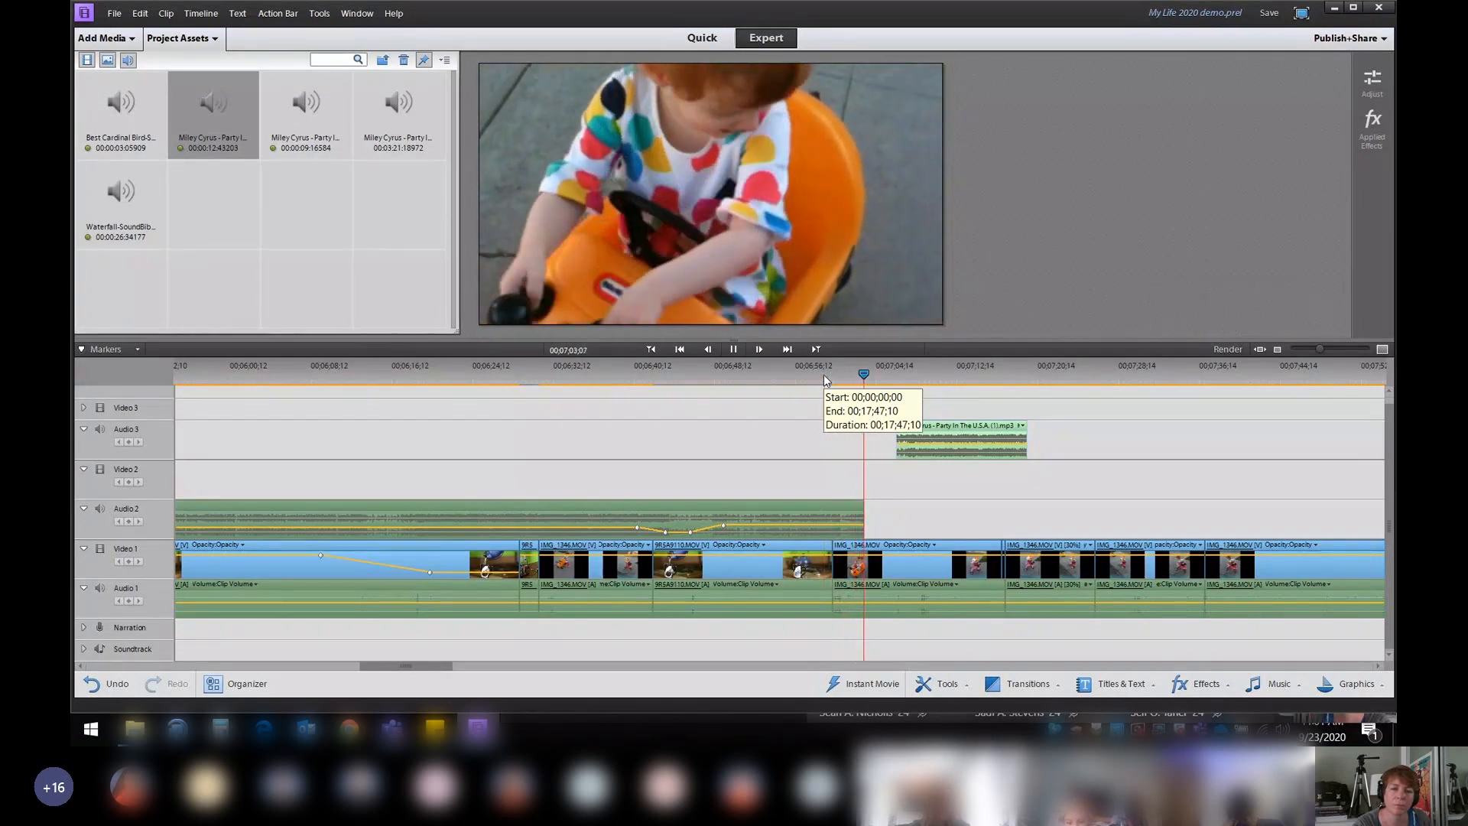
{"action": "key", "text": "space"}
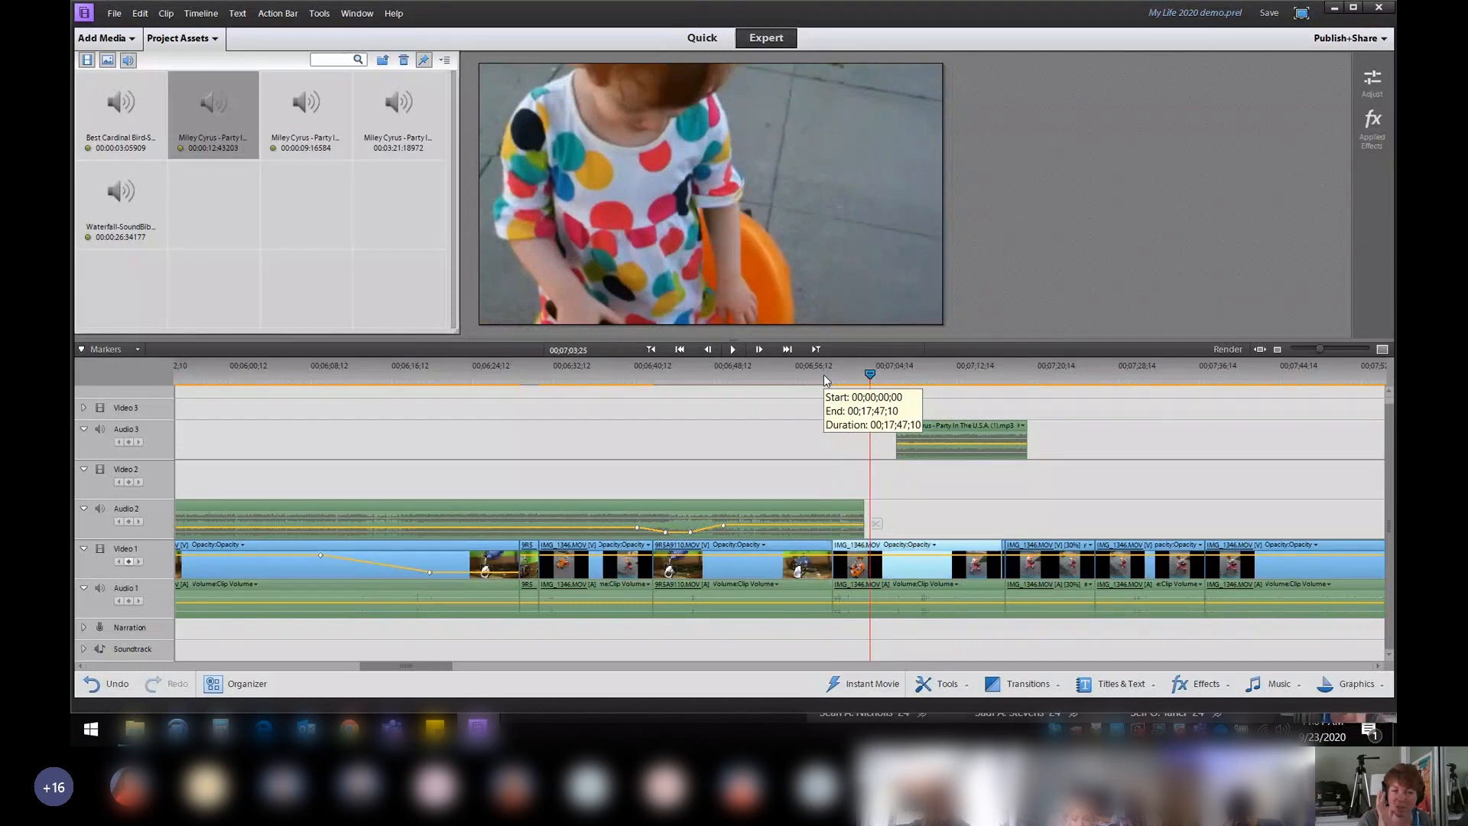
Add volume keyframes to the Audio 2 song at 00;06;59;19 and 00;07;02;15, and lower the last one to fade it out
{"action": "left_click", "coordinate": [828, 370]}
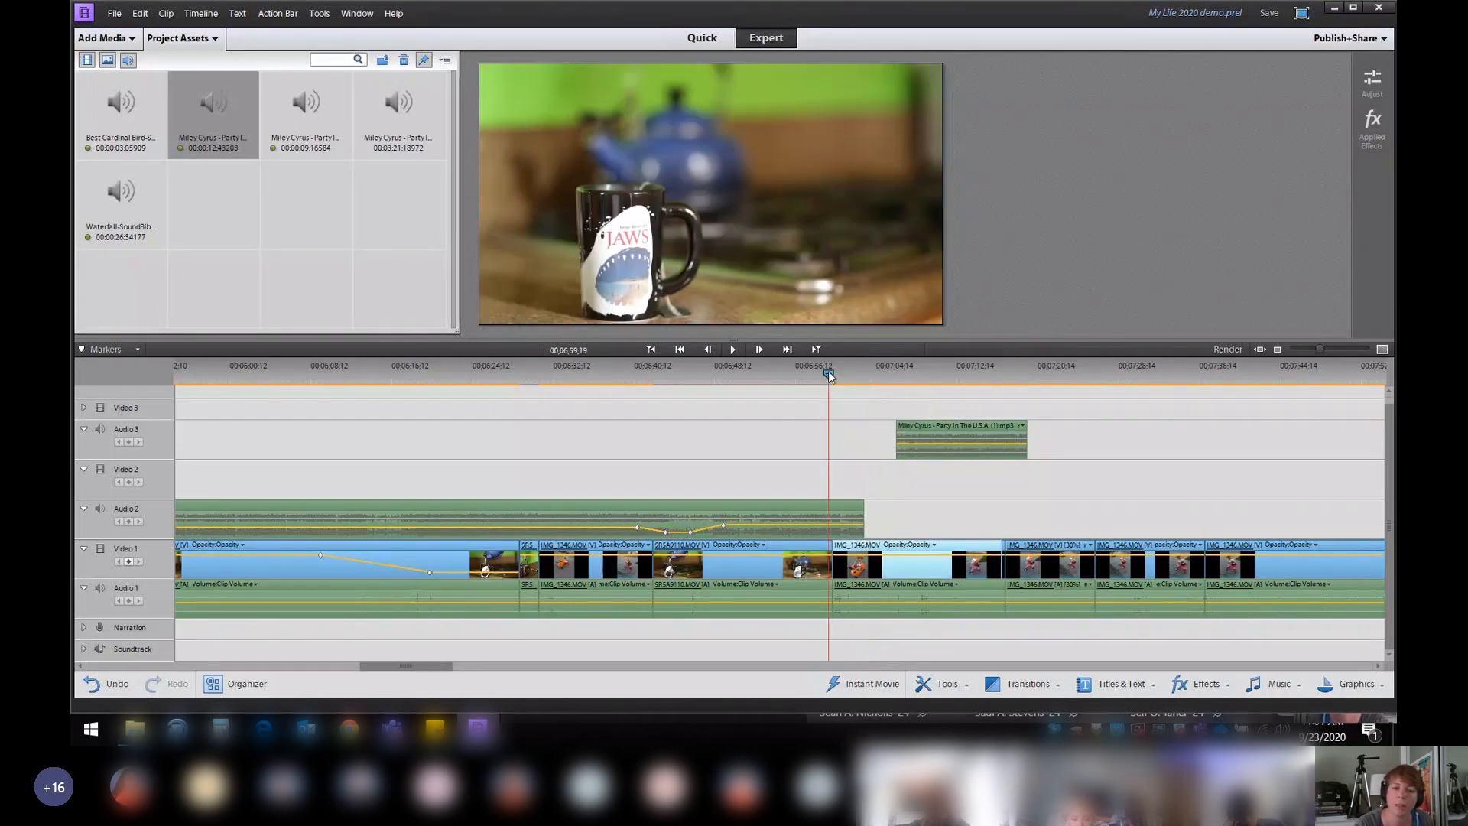
{"action": "left_click", "coordinate": [793, 523]}
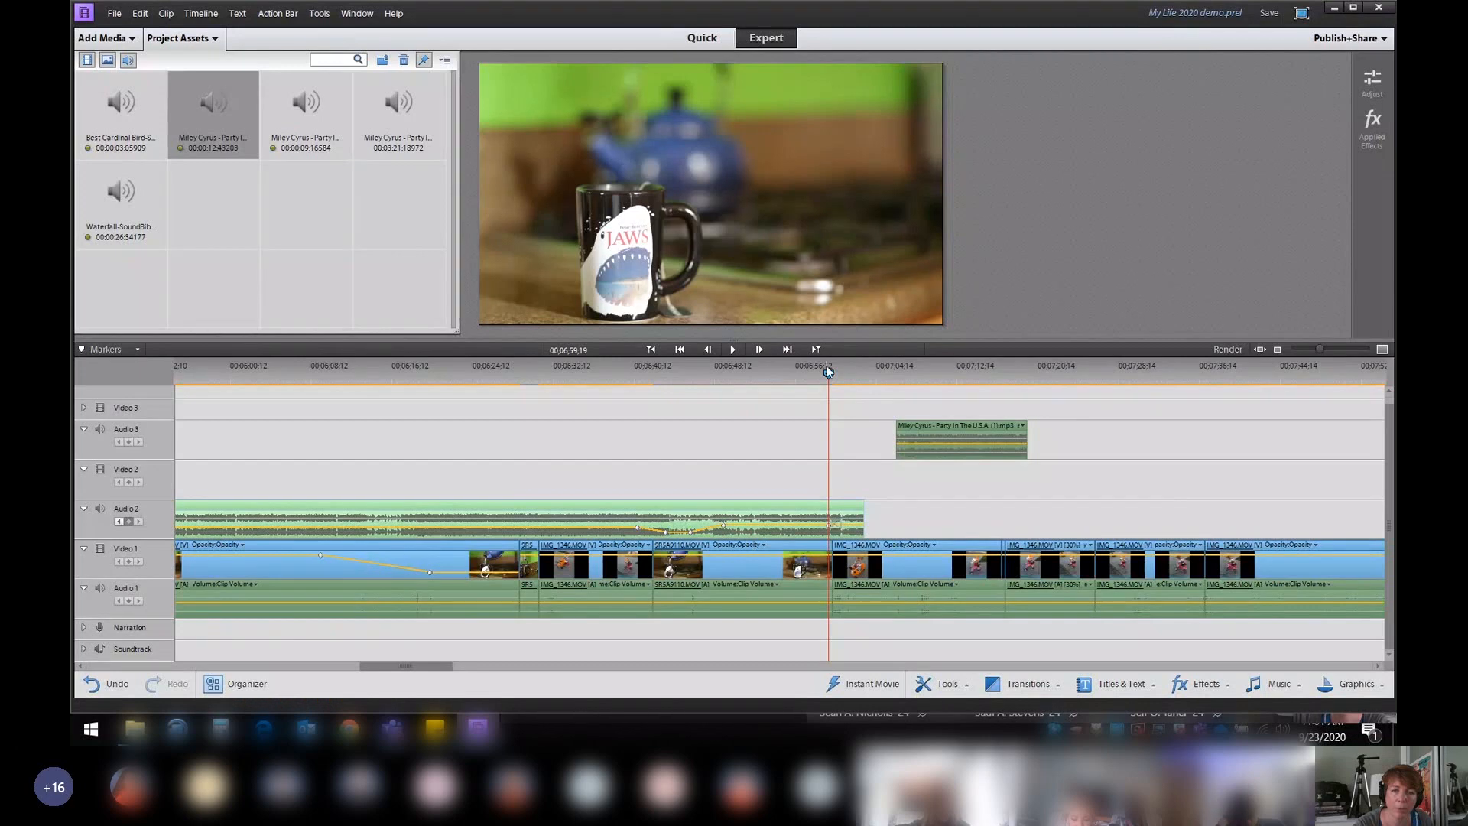
{"action": "left_click_drag", "start_coordinate": [828, 374], "coordinate": [857, 379]}
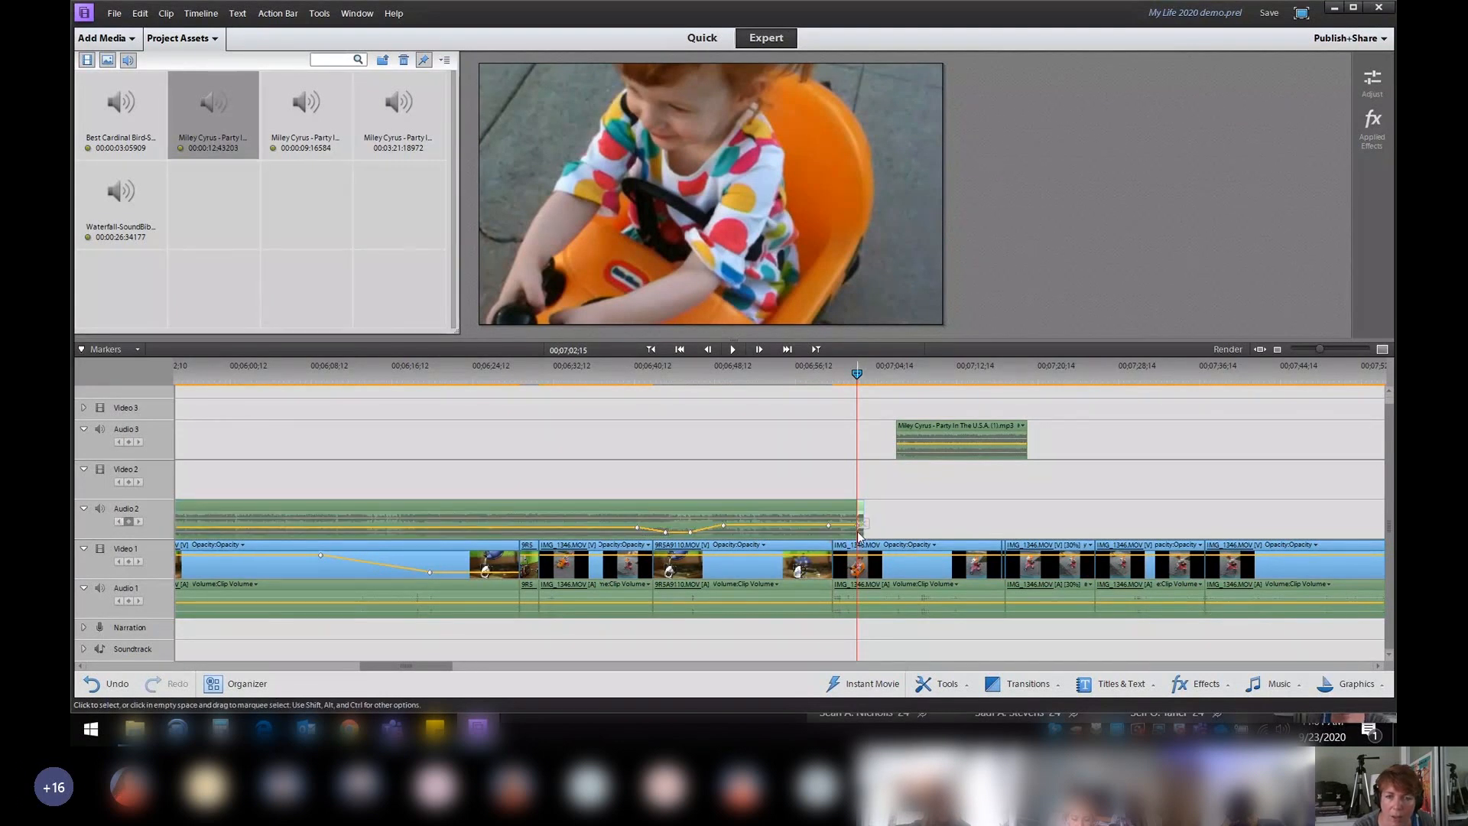
{"action": "left_click", "coordinate": [907, 508]}
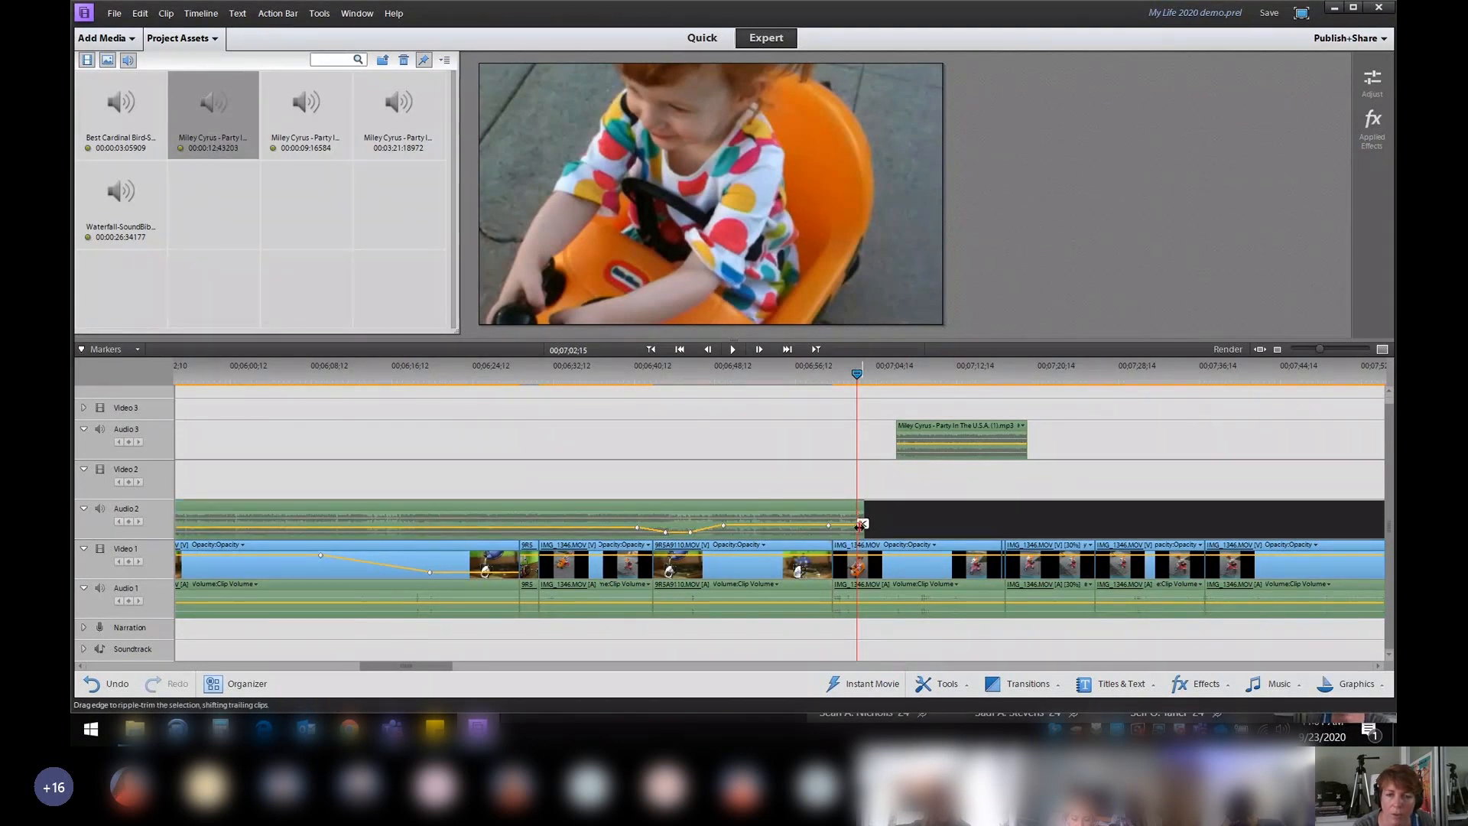
{"action": "left_click_drag", "start_coordinate": [859, 375], "coordinate": [871, 380]}
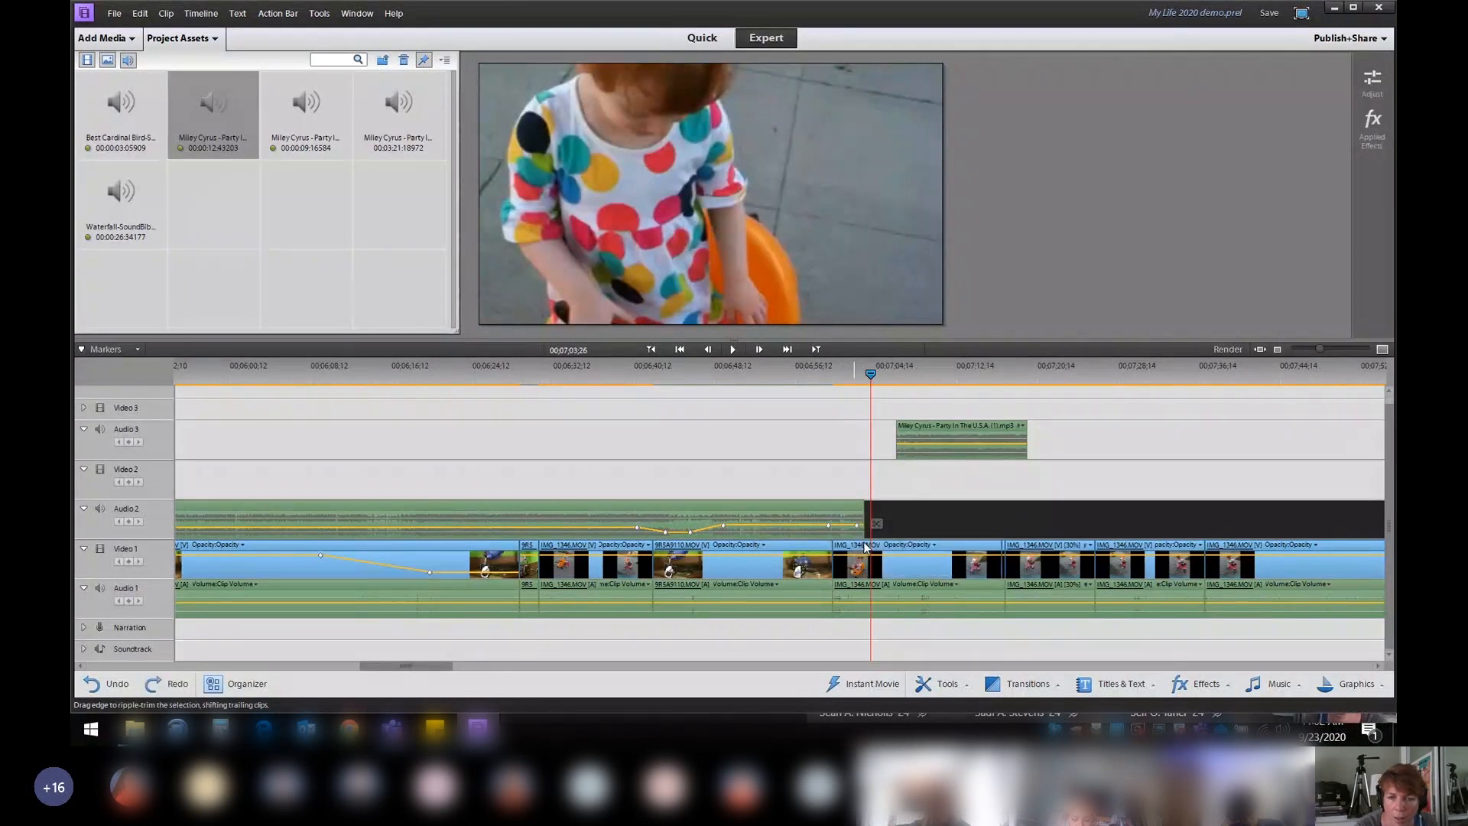
{"action": "left_click_drag", "start_coordinate": [858, 529], "coordinate": [860, 546]}
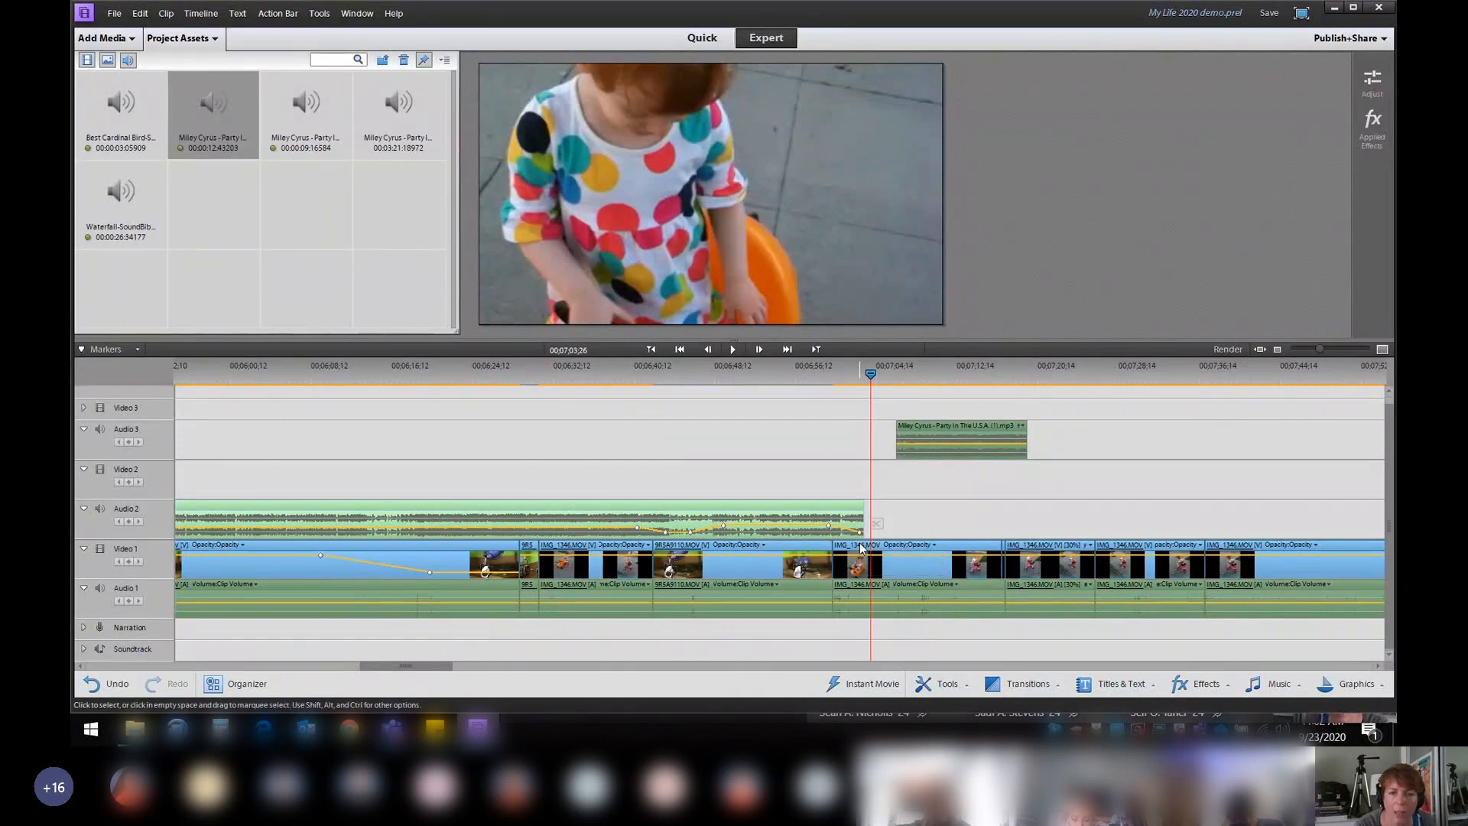
Play the end of the Audio 2 song to check its fade-out
{"action": "left_click", "coordinate": [819, 378]}
{"action": "key", "text": "space"}
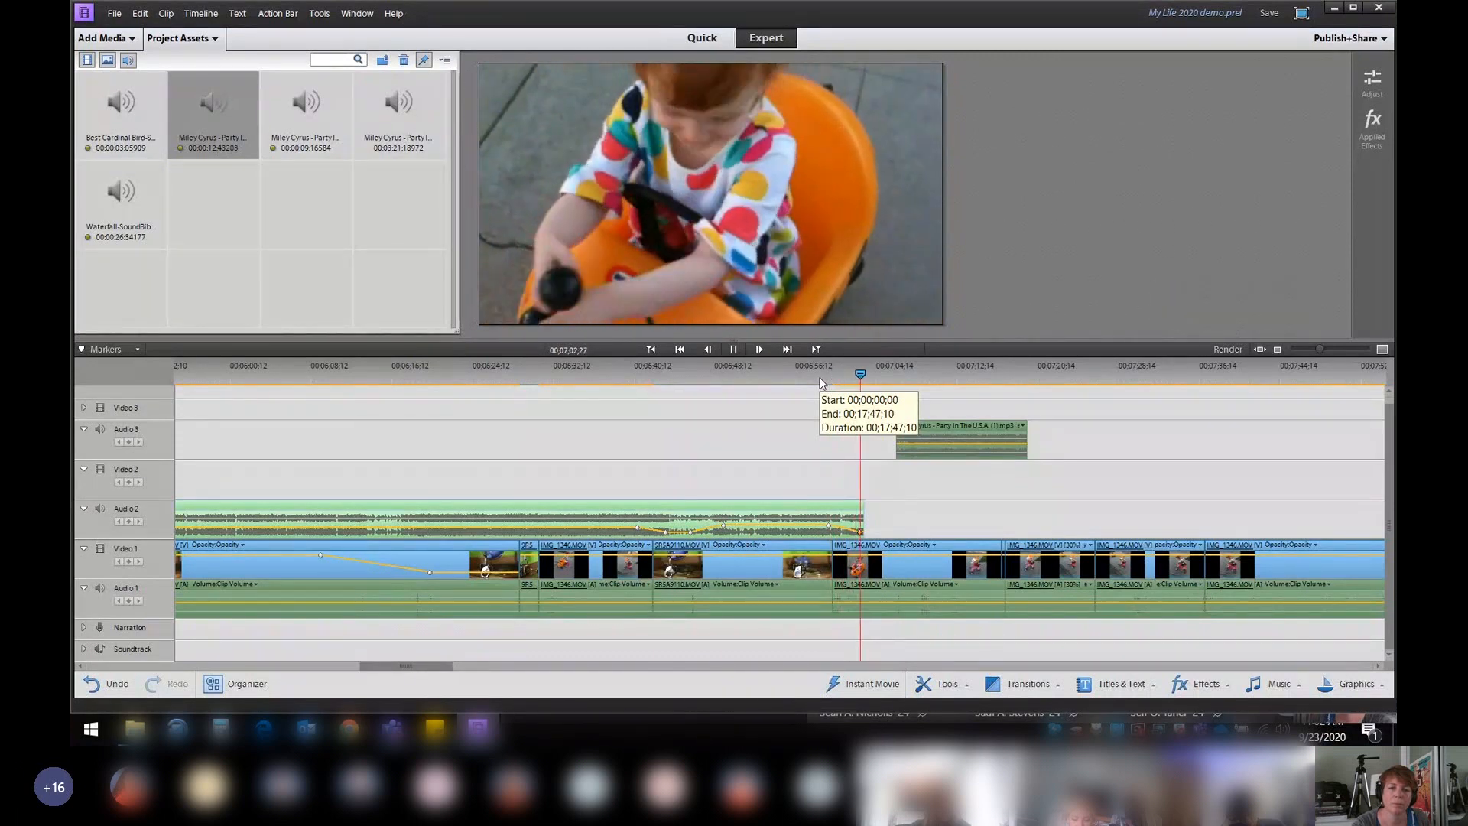
{"action": "key", "text": "space"}
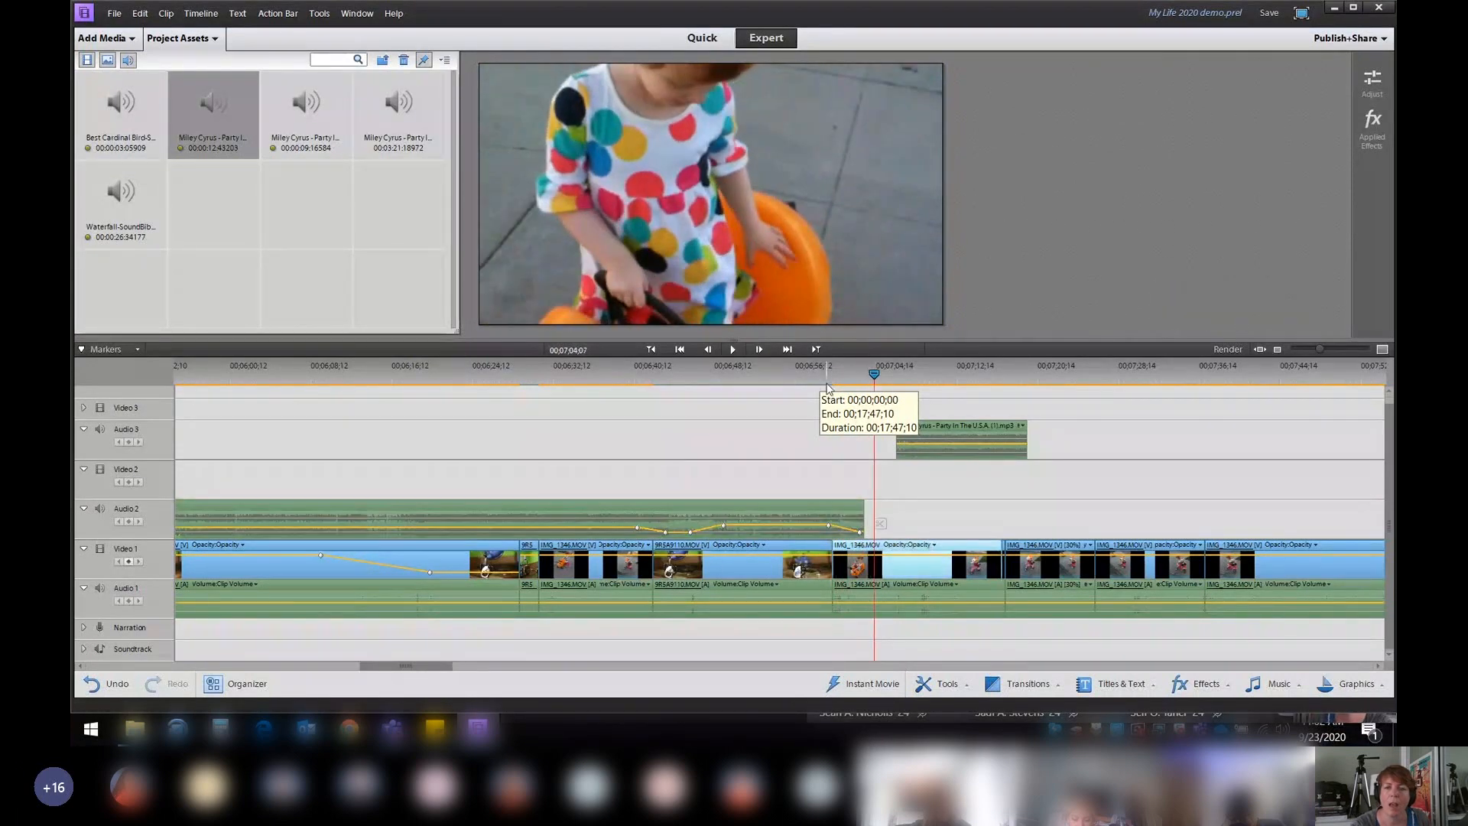
Move the Audio 3 song to start near 00;07;00, overlapping the Audio 2 song, and add volume keyframes at 00;07;01;26 and 00;07;00;07
{"action": "left_click_drag", "start_coordinate": [928, 427], "coordinate": [860, 455]}
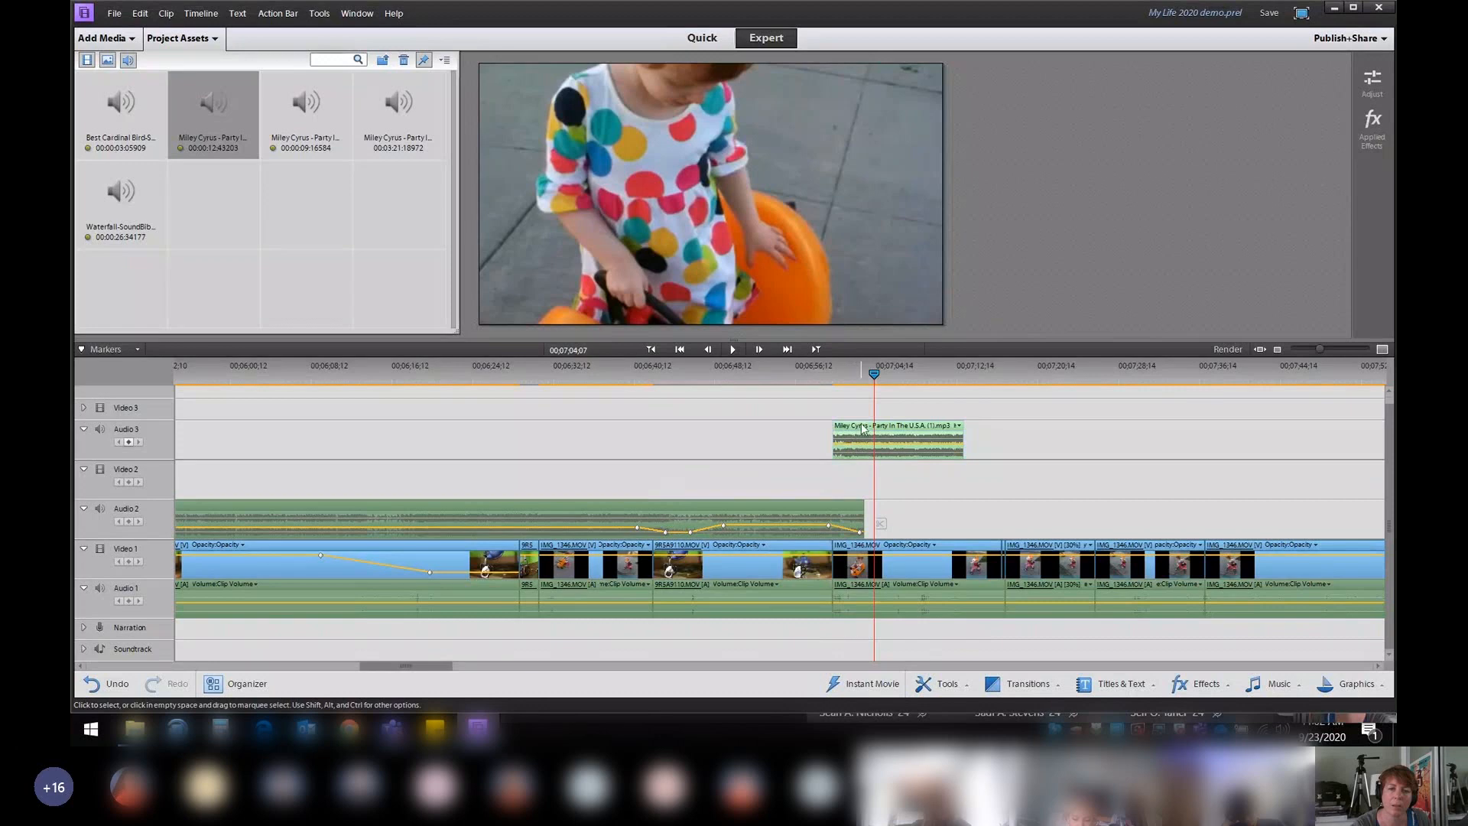
{"action": "left_click", "coordinate": [852, 375]}
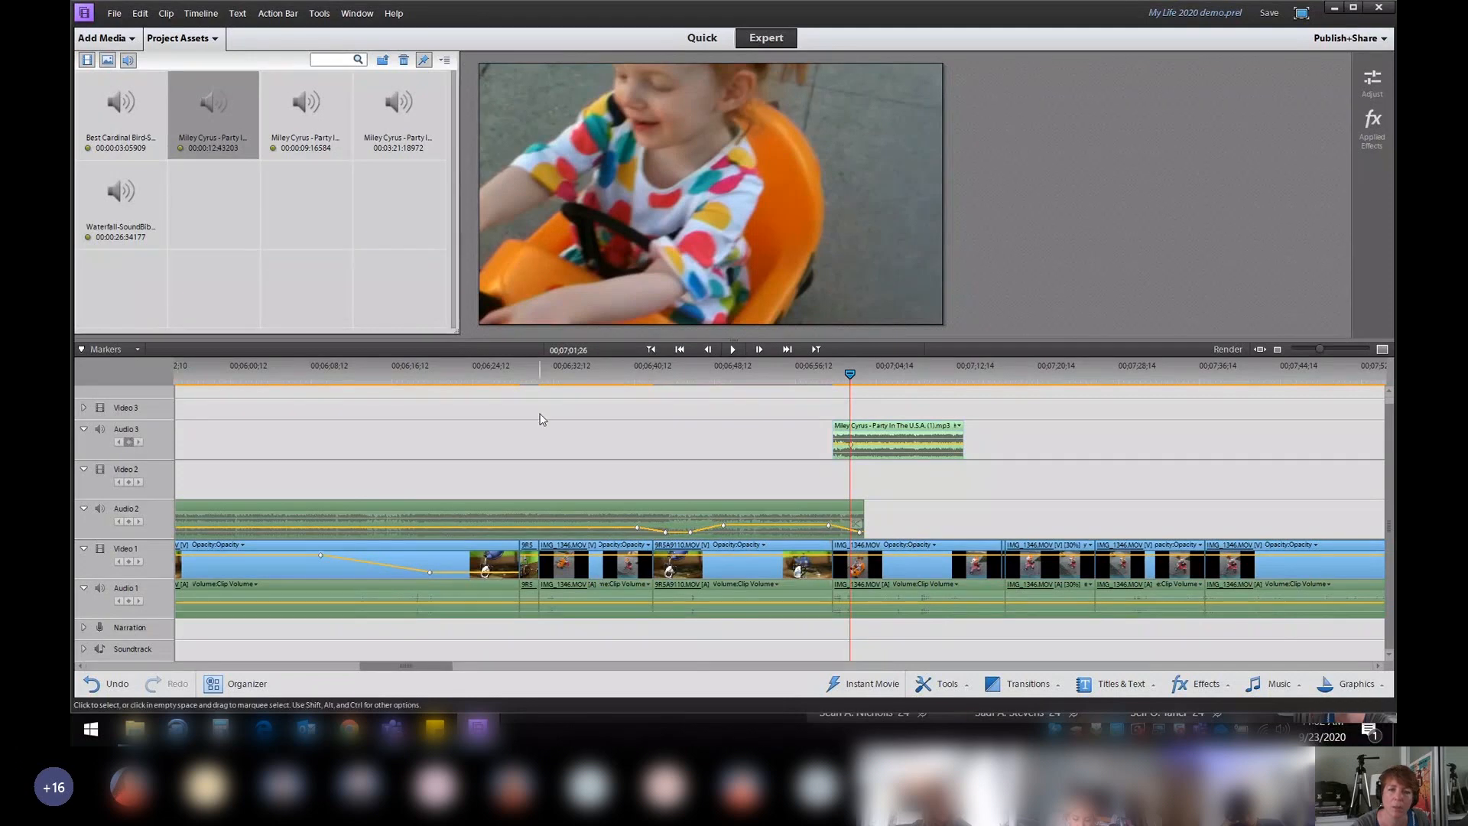
{"action": "left_click", "coordinate": [836, 376]}
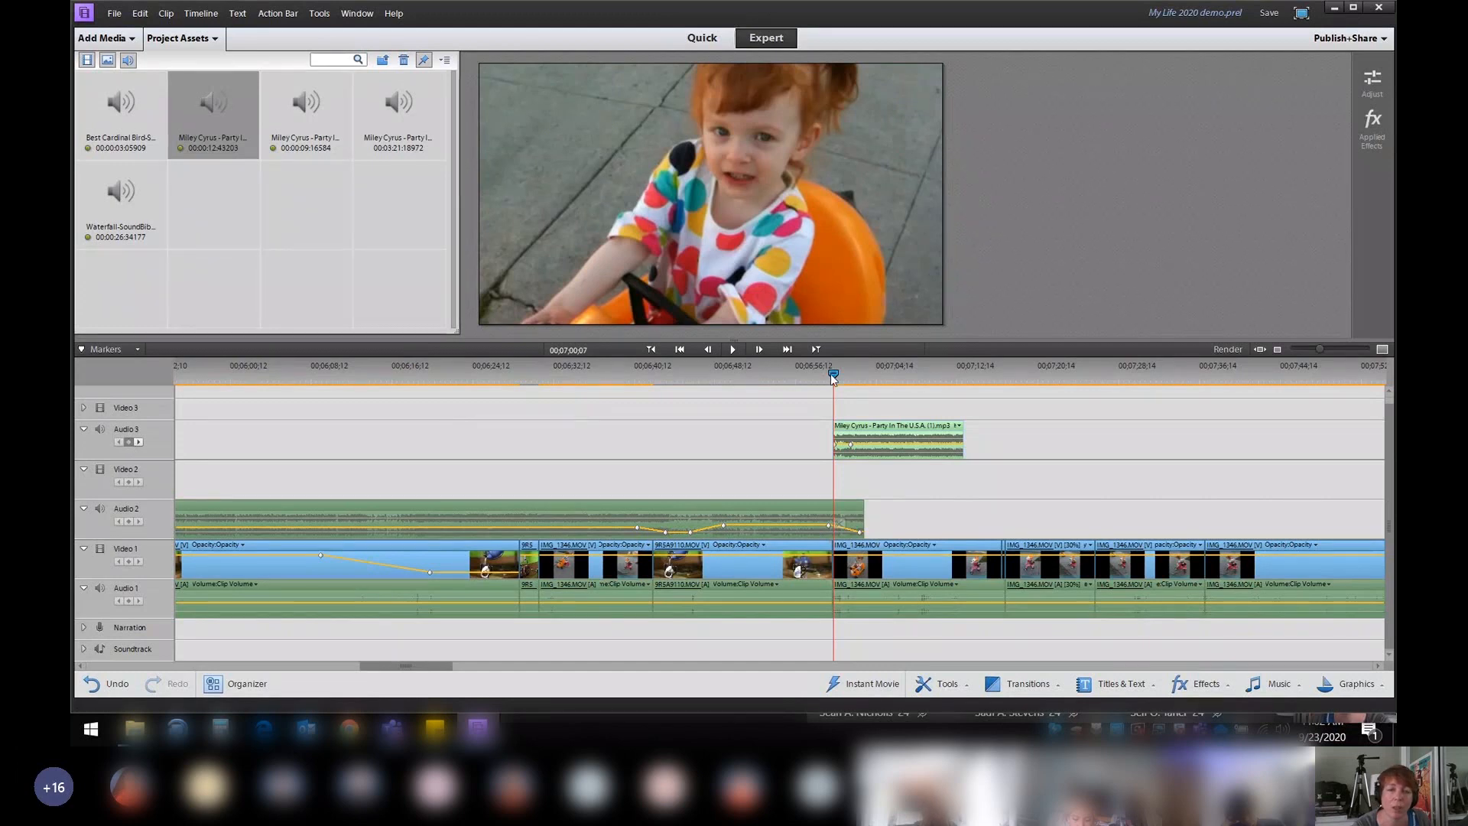
{"action": "left_click_drag", "start_coordinate": [832, 374], "coordinate": [813, 375]}
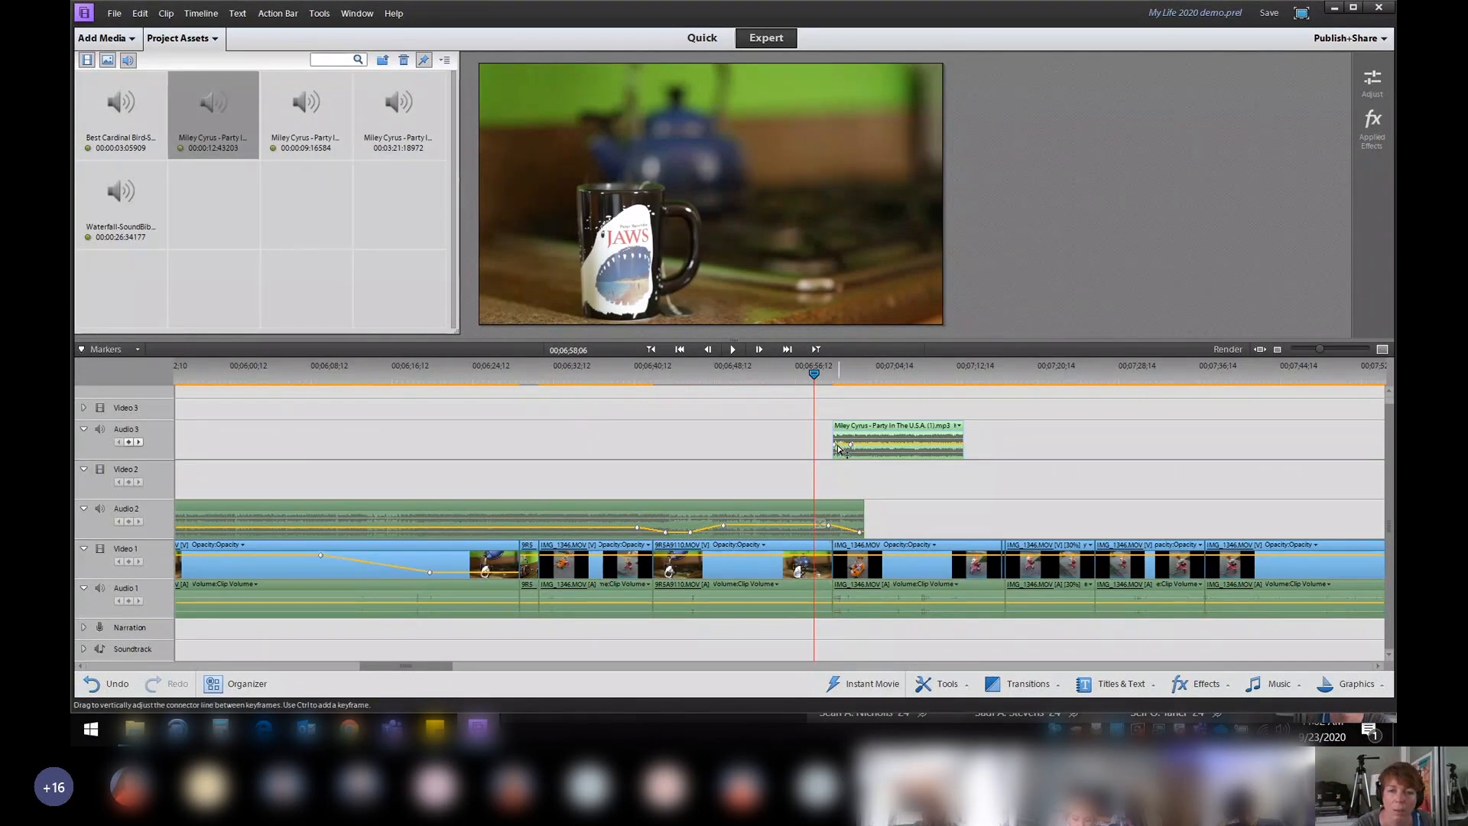
Lower the Audio 3 song's first volume keyframe and shift the second one to about 00;07;03 to create a fade-in
{"action": "left_click_drag", "start_coordinate": [841, 450], "coordinate": [839, 463]}
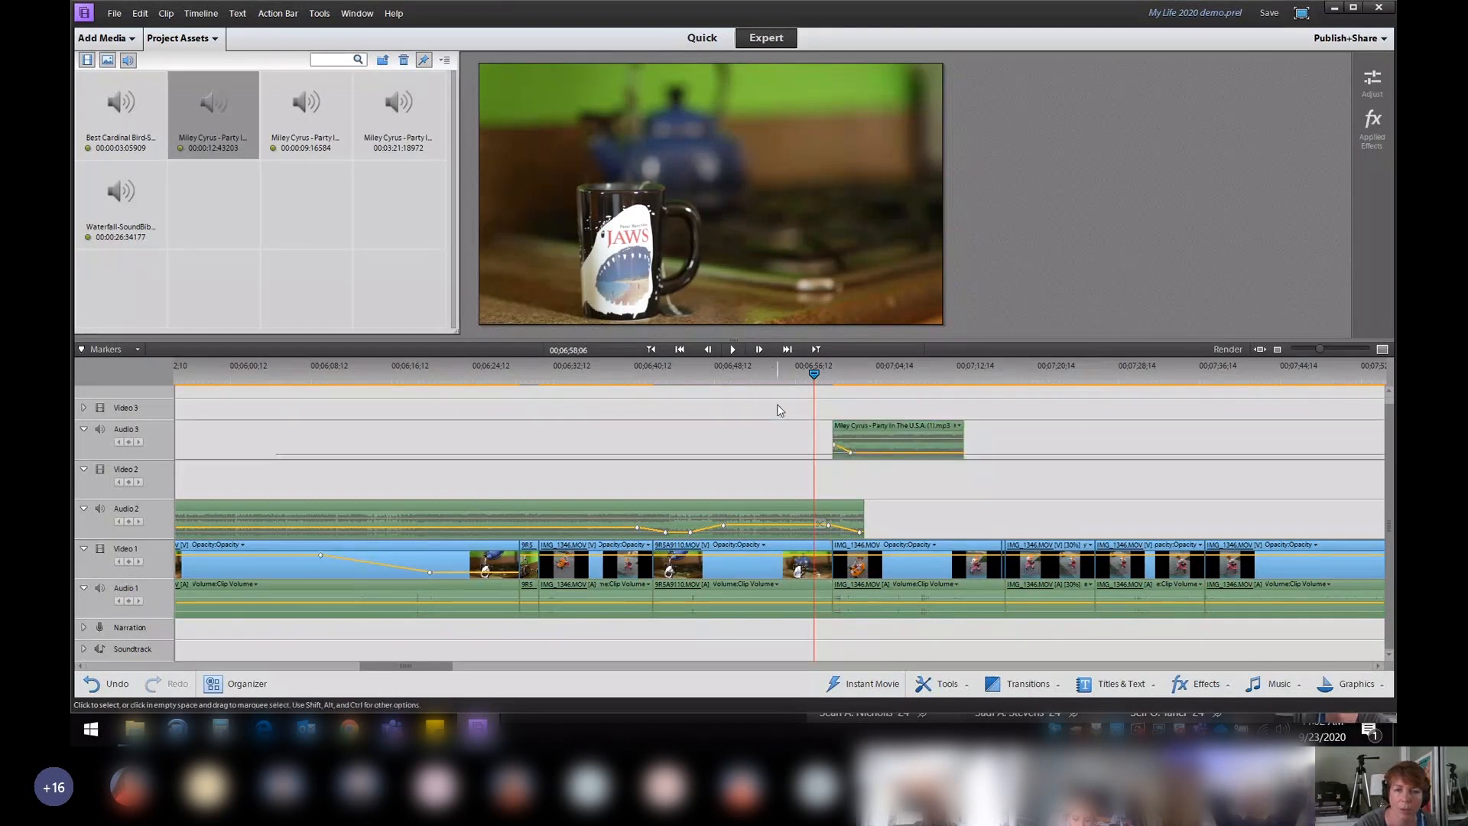
{"action": "key", "text": "ctrl+z"}
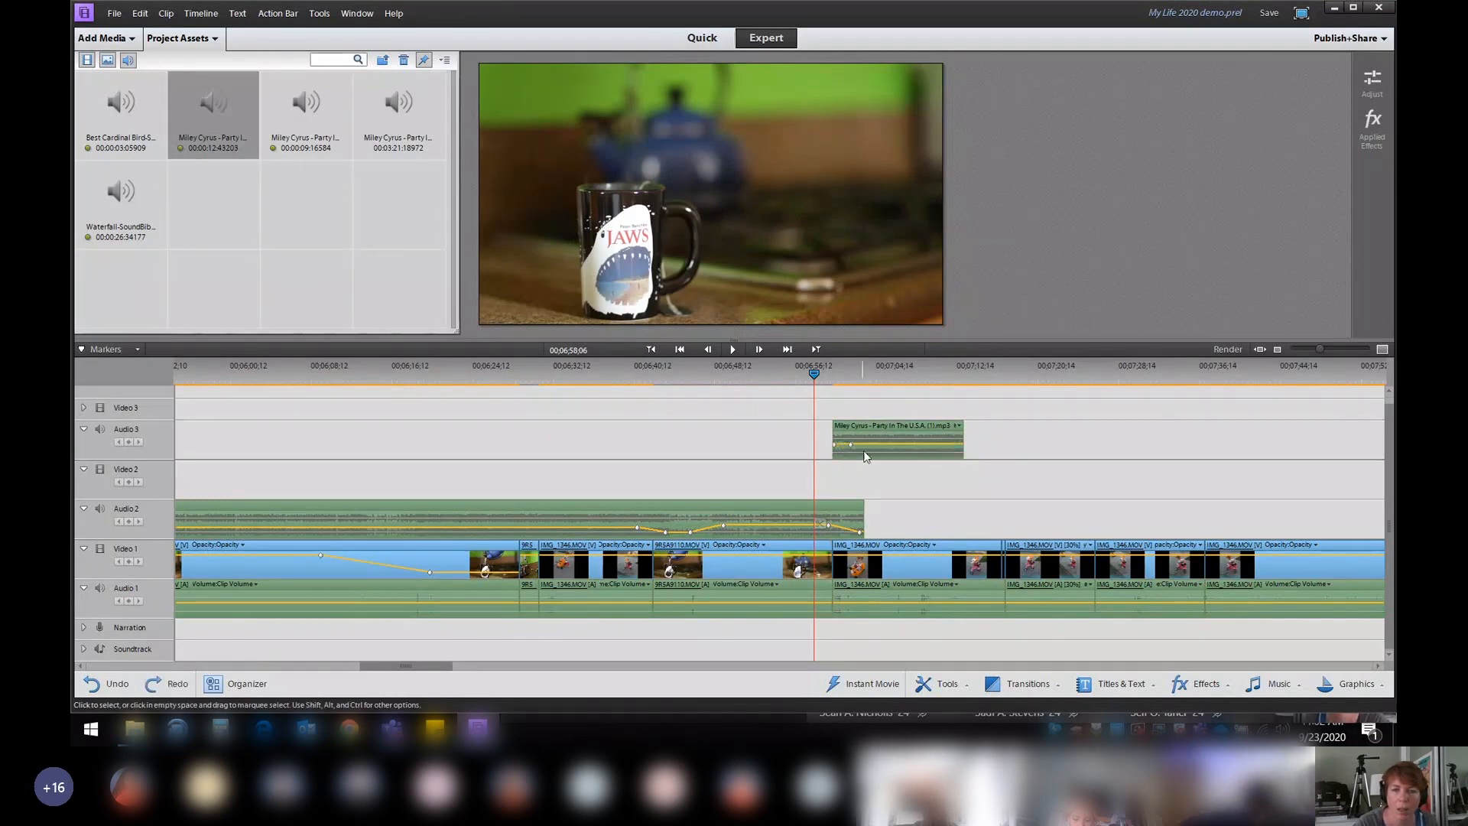
{"action": "mouse_move", "coordinate": [839, 451]}
{"action": "left_mouse_down"}
{"action": "mouse_move", "coordinate": [830, 463]}
{"action": "mouse_move", "coordinate": [865, 448]}
{"action": "left_mouse_up"}
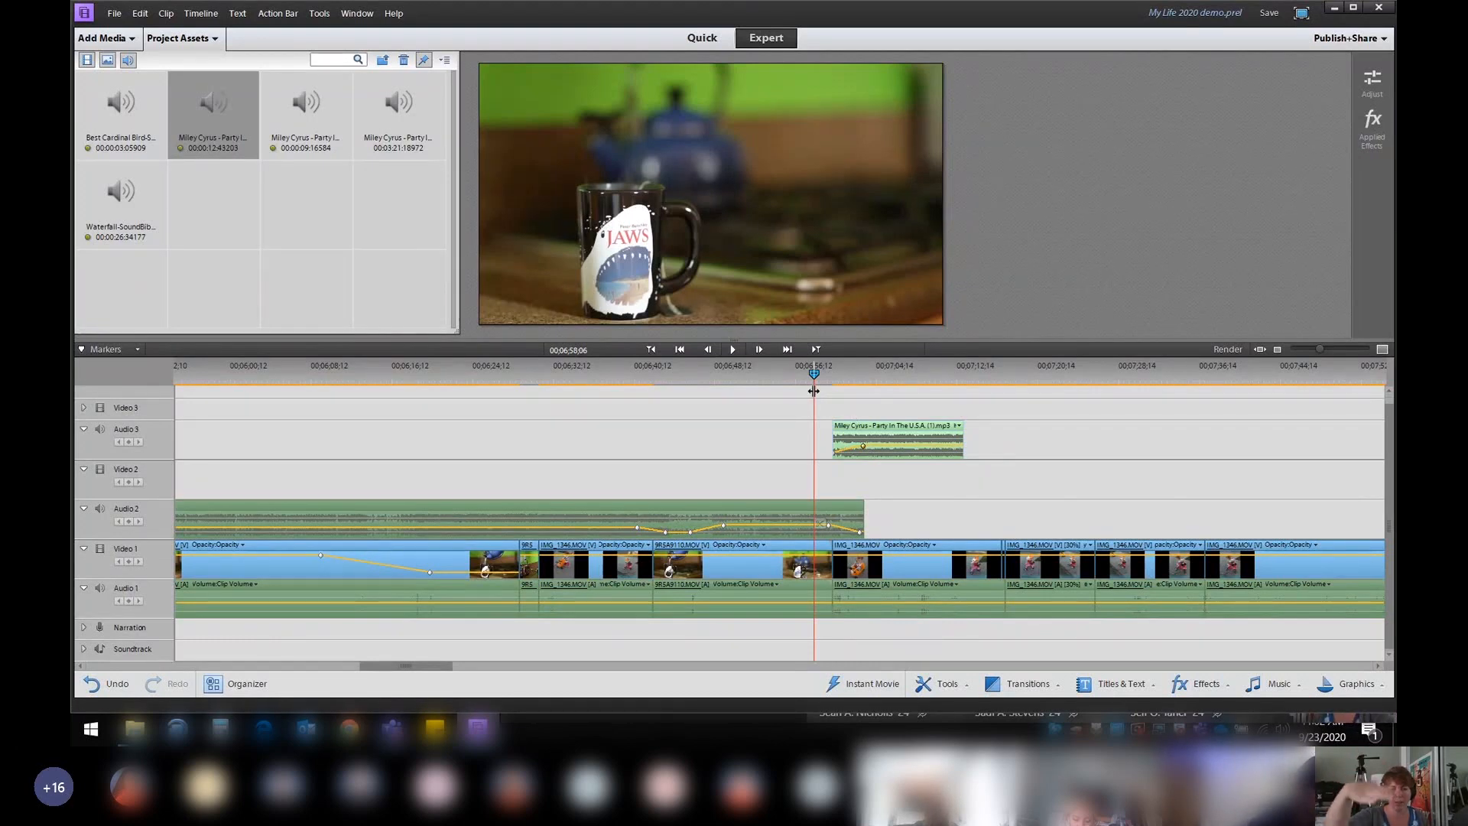
Play from 00;06;58;06 to hear the crossfade between the Audio 2 and Audio 3 songs
{"action": "key", "text": "space"}
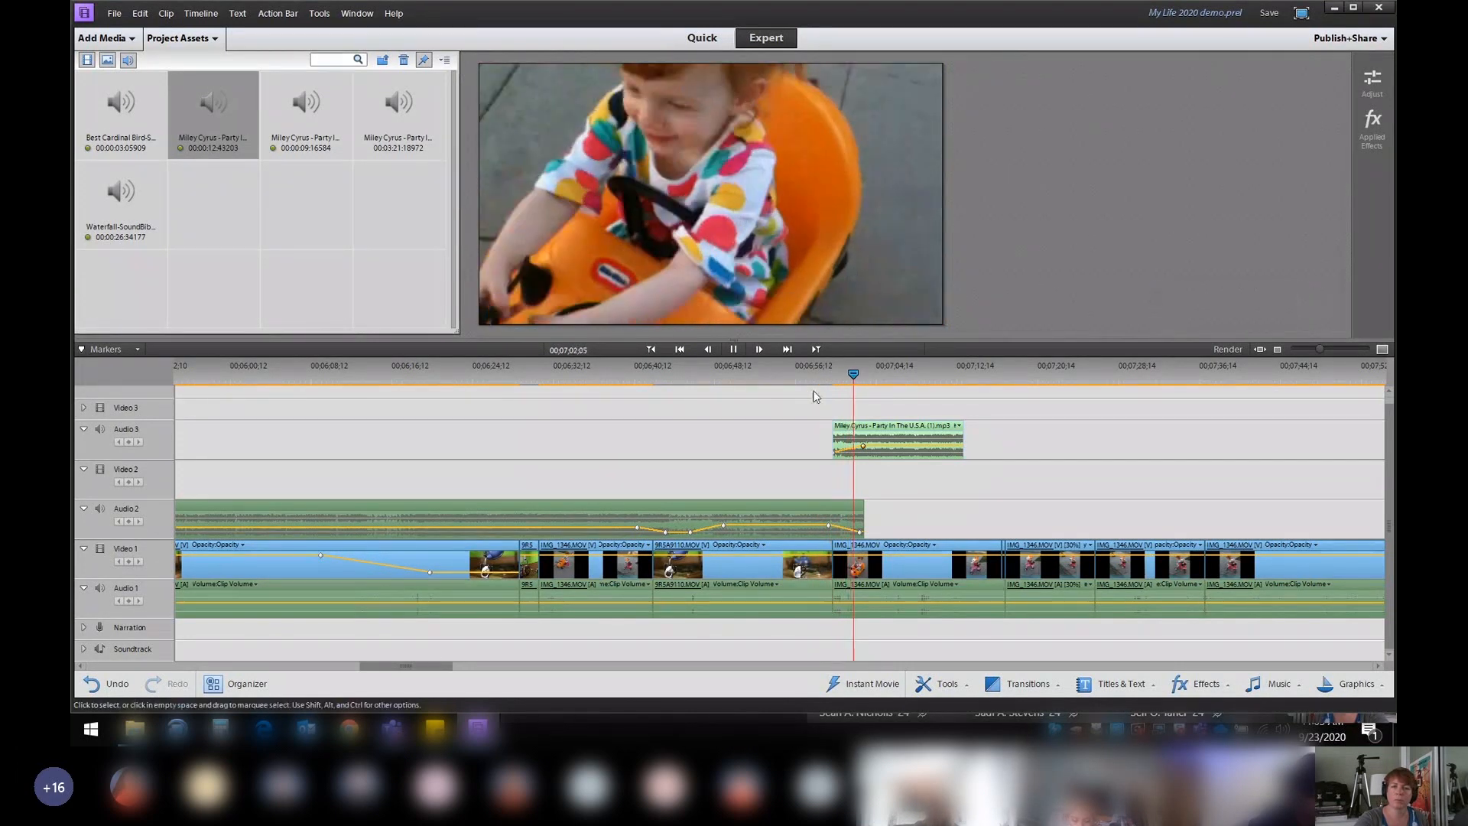
{"action": "key", "text": "space"}
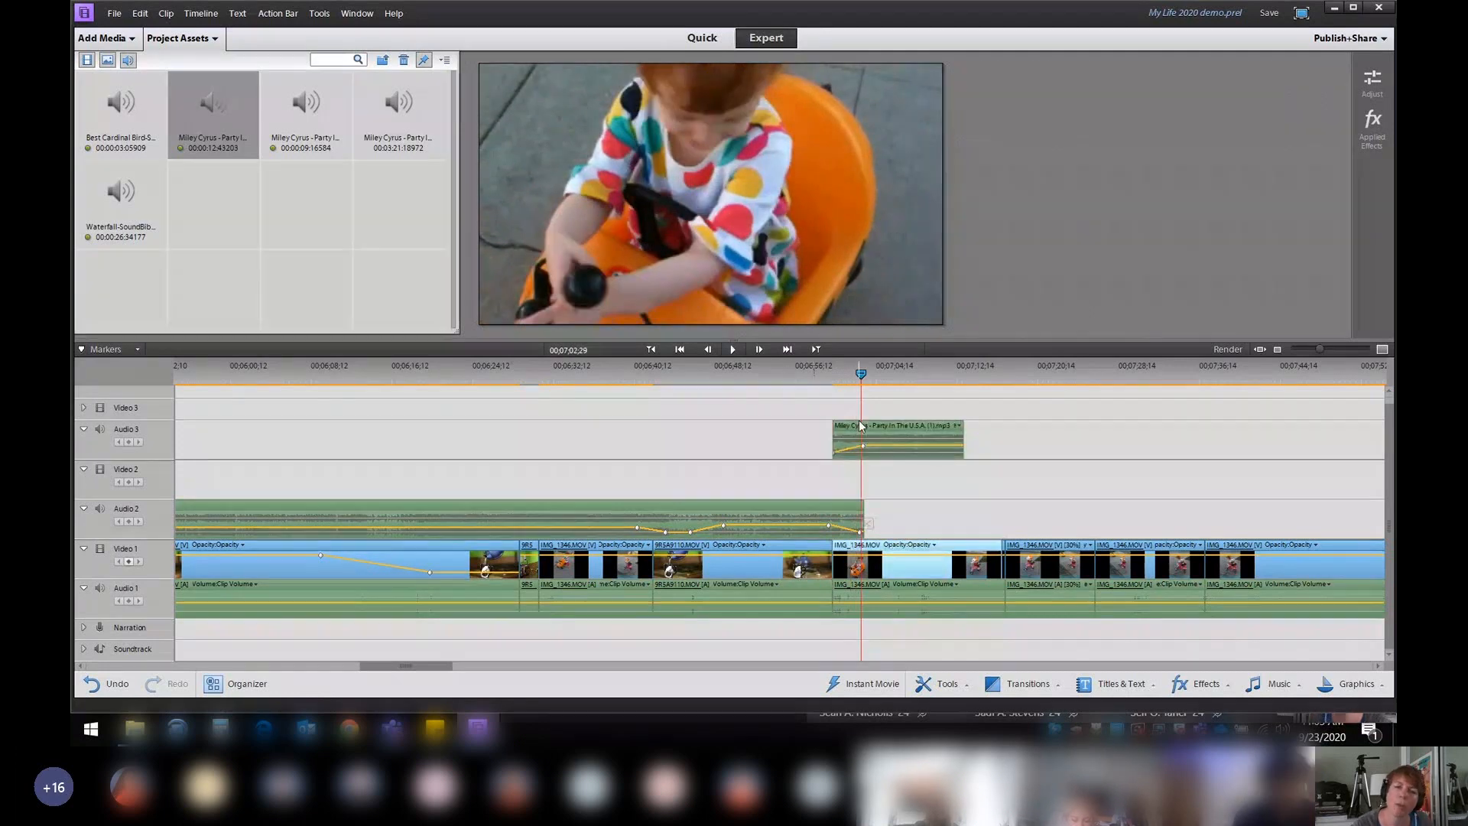
Shift the Audio 3 song to start at 00;07;01;12 and lower its first volume keyframe to -oo dB
{"action": "left_click", "coordinate": [845, 378]}
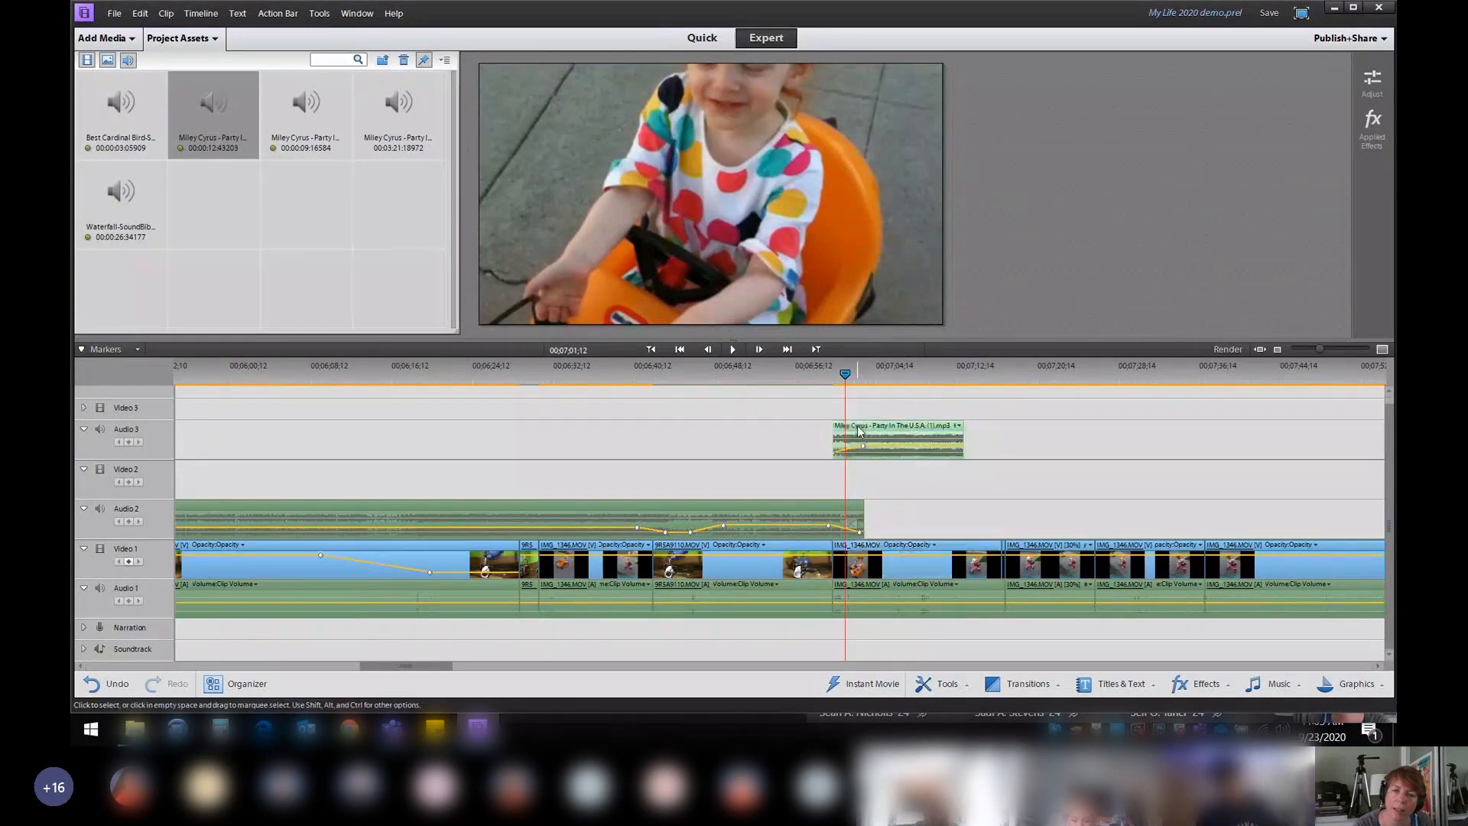
{"action": "left_click_drag", "start_coordinate": [859, 430], "coordinate": [868, 431]}
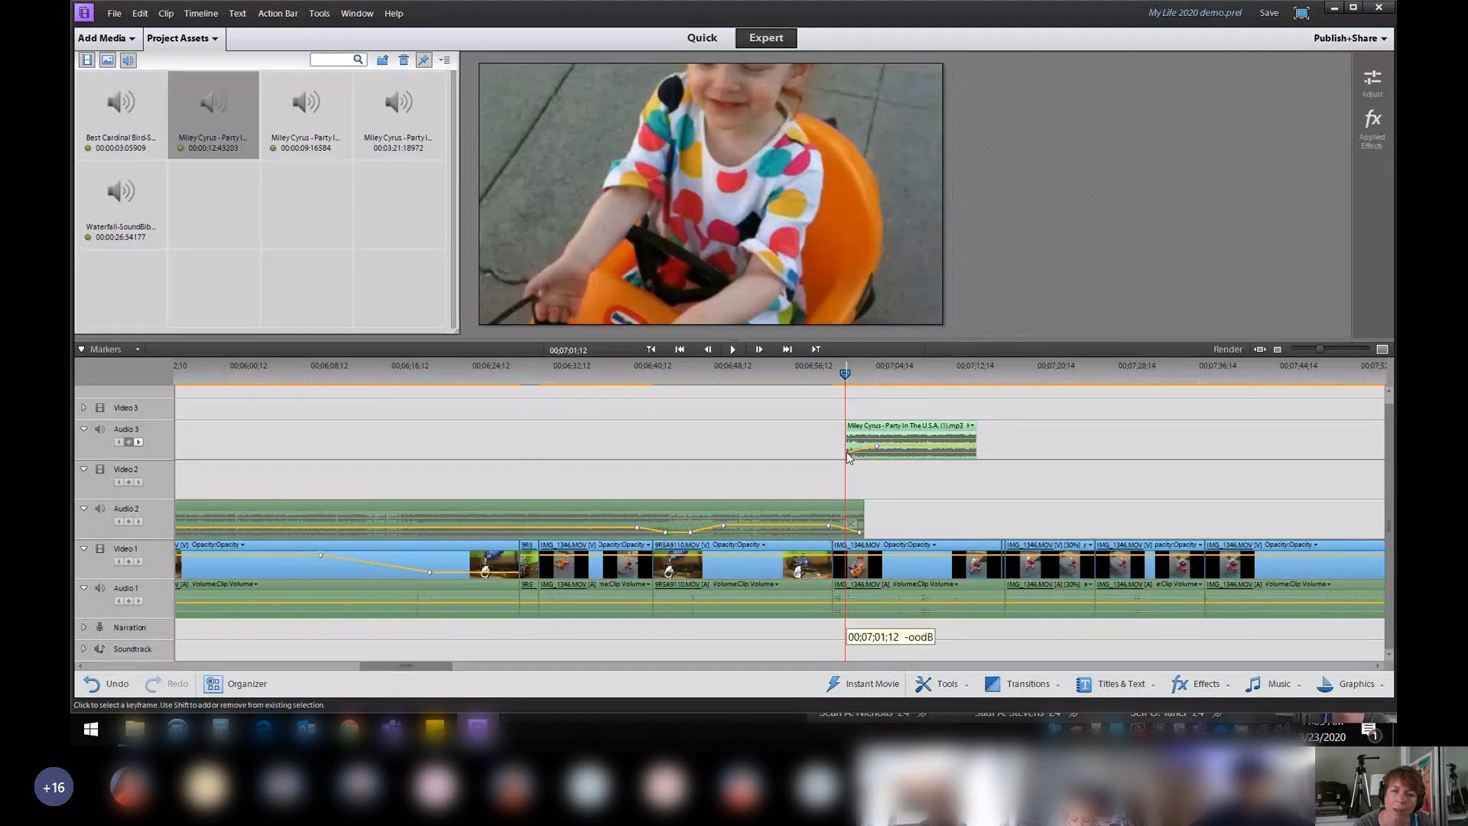
{"action": "left_click", "coordinate": [861, 535]}
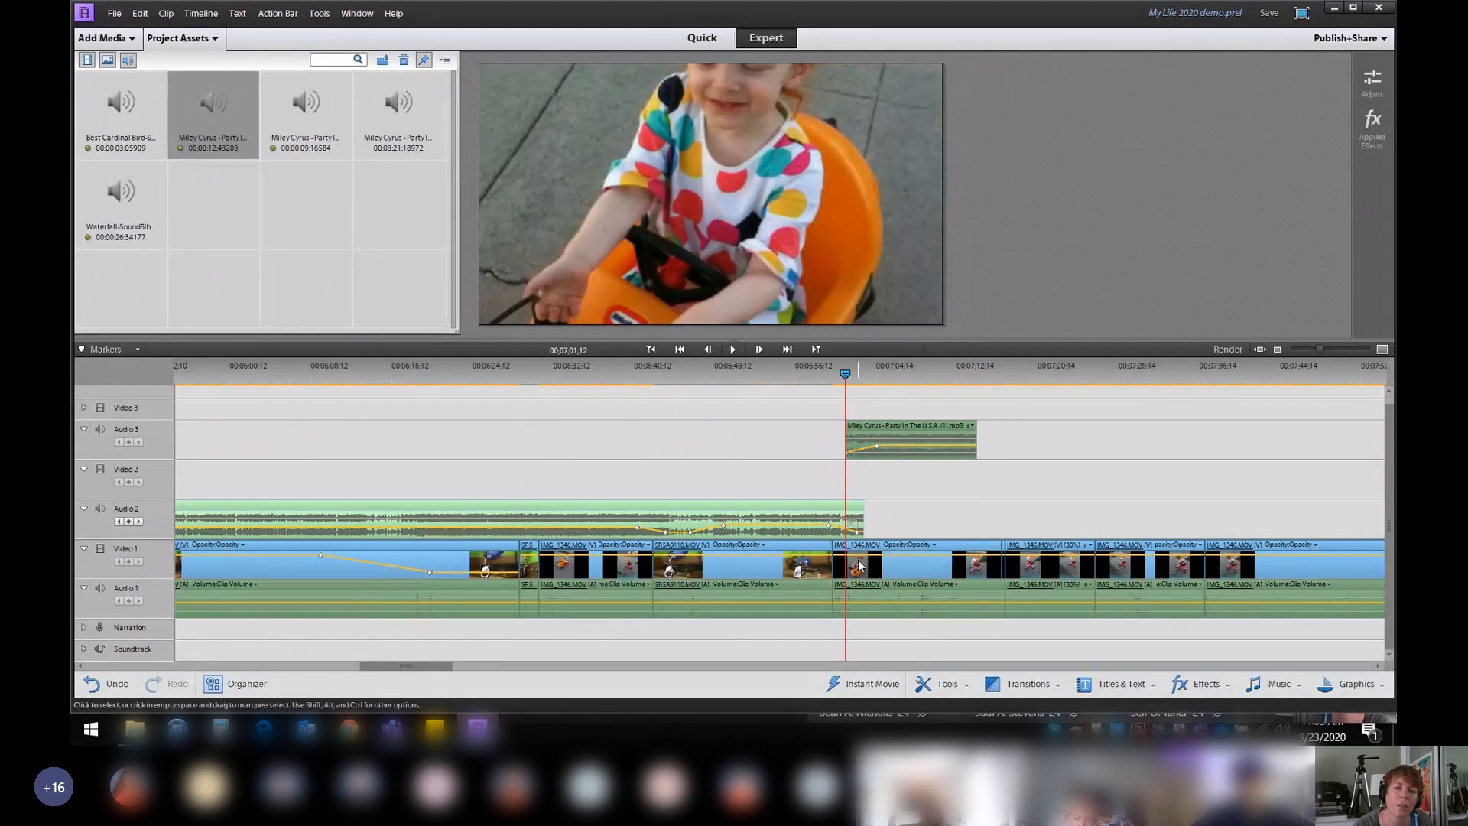
Play from 00;06;59;15 to check the crossfade with the shorter overlap
{"action": "left_click", "coordinate": [827, 374]}
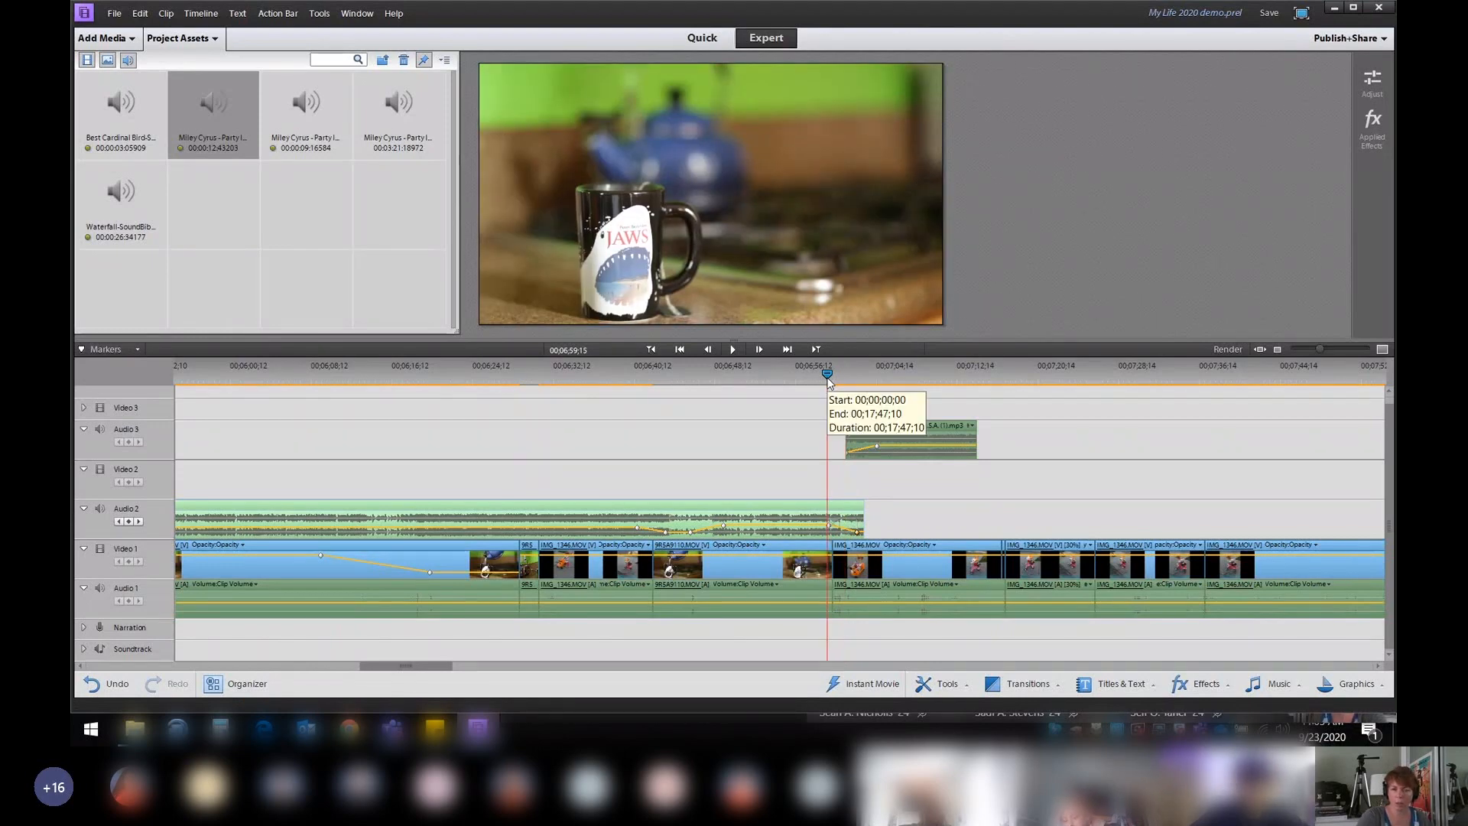
{"action": "key", "text": "space"}
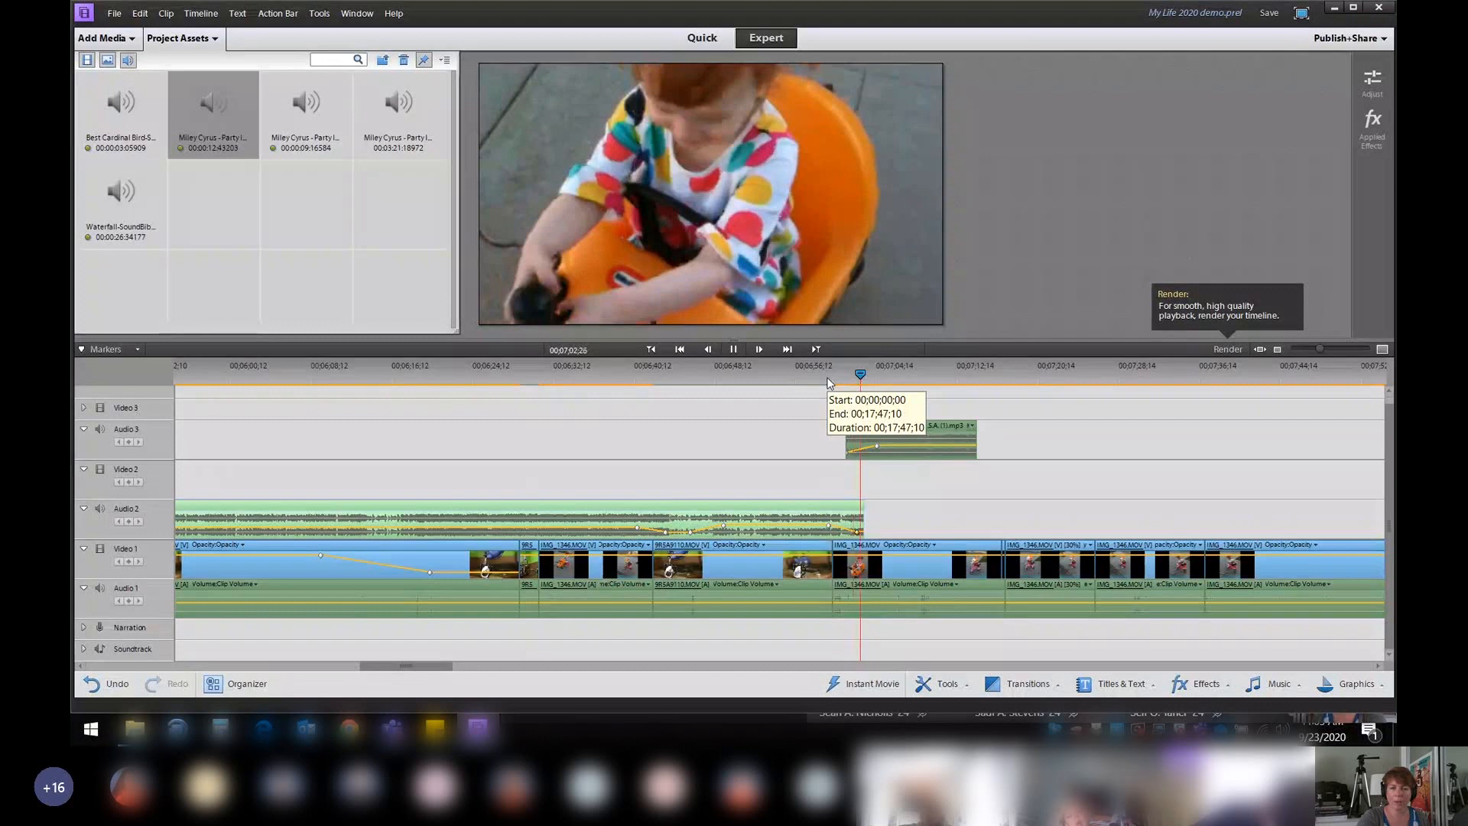
{"action": "key", "text": "space"}
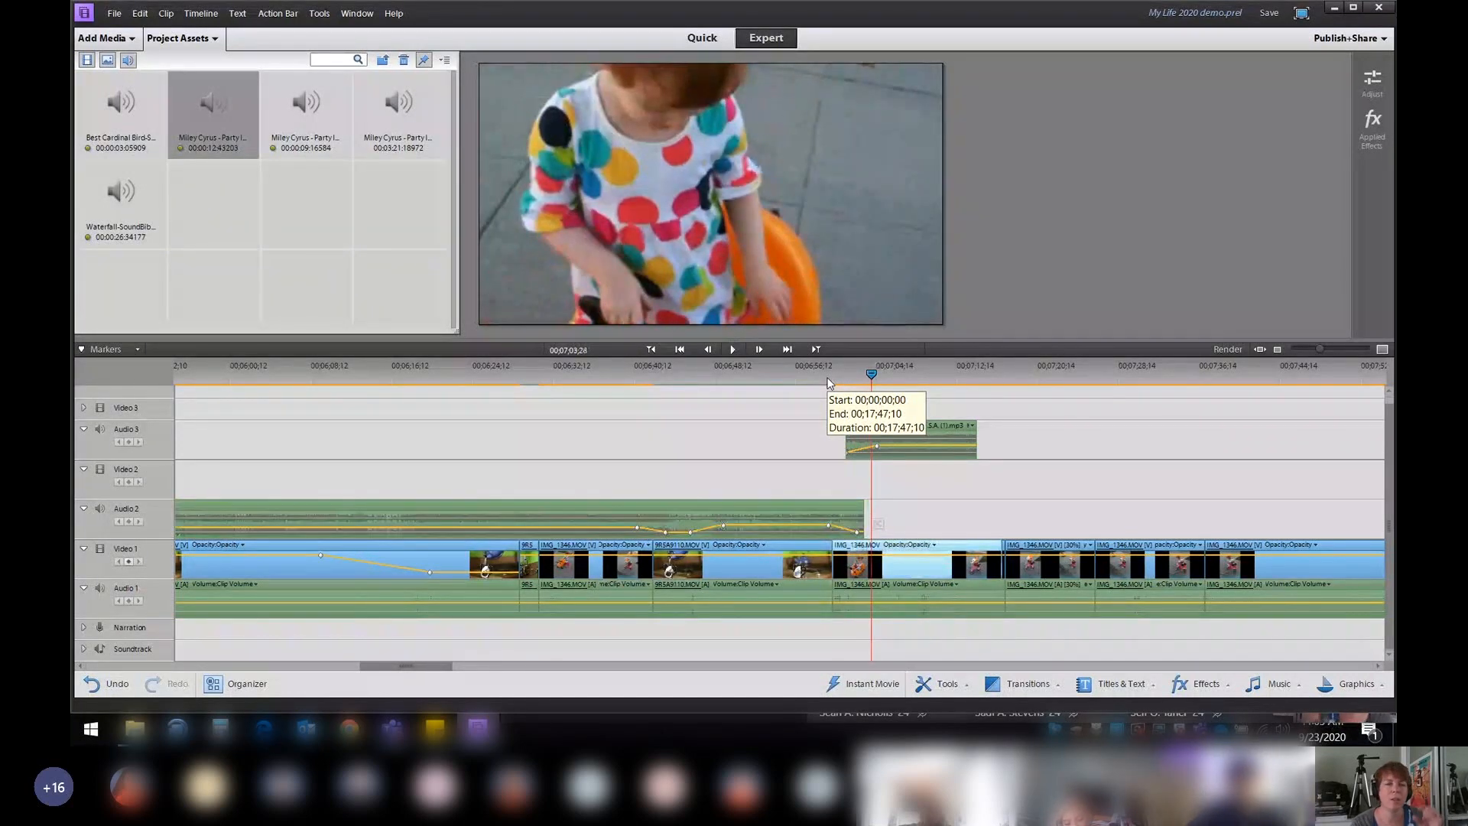